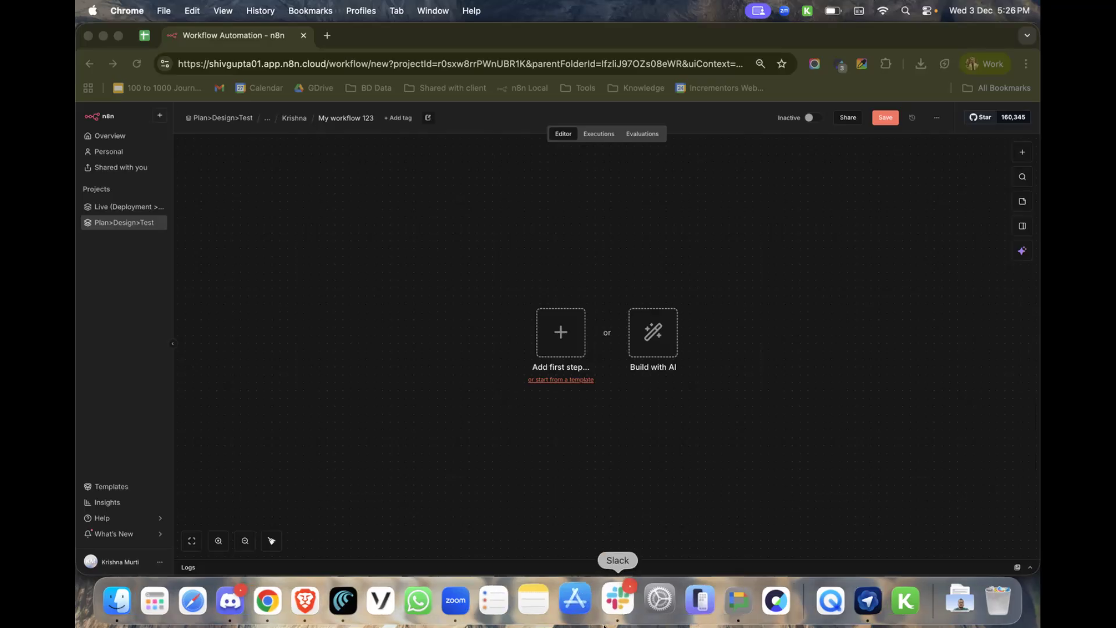
# Step: Rename the workflow as Chat Agent
pyautogui.click(687, 419)
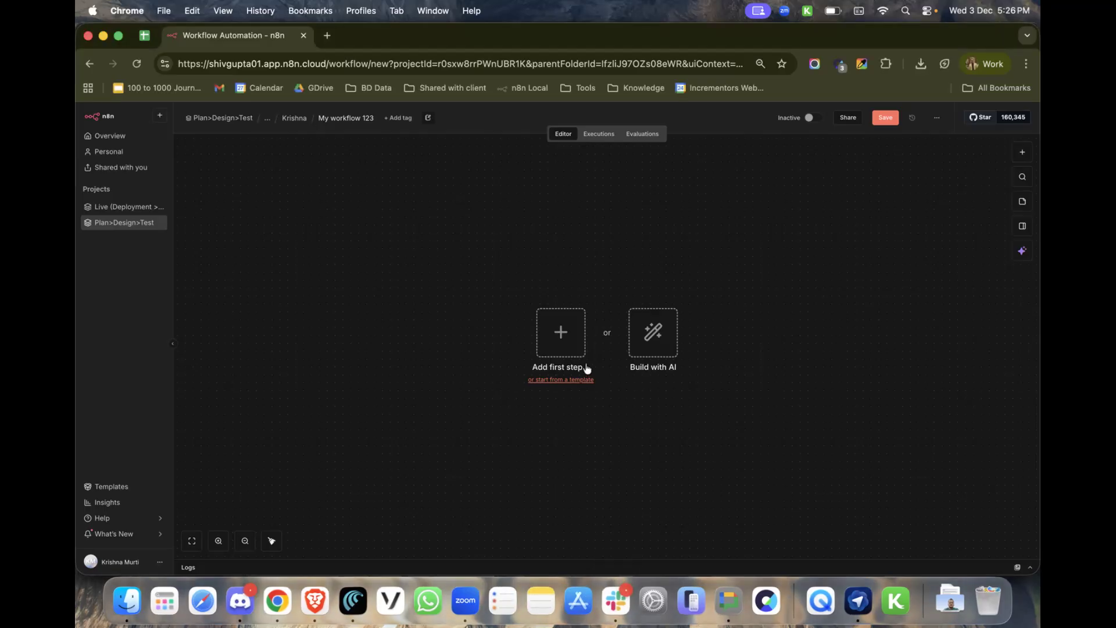
pyautogui.click(353, 117)
pyautogui.write('Chat Agnet')
pyautogui.press('BackSpace')
pyautogui.press('BackSpace')
pyautogui.press('BackSpace')
pyautogui.press('BackSpace')
pyautogui.write('gent')
pyautogui.press('Return')
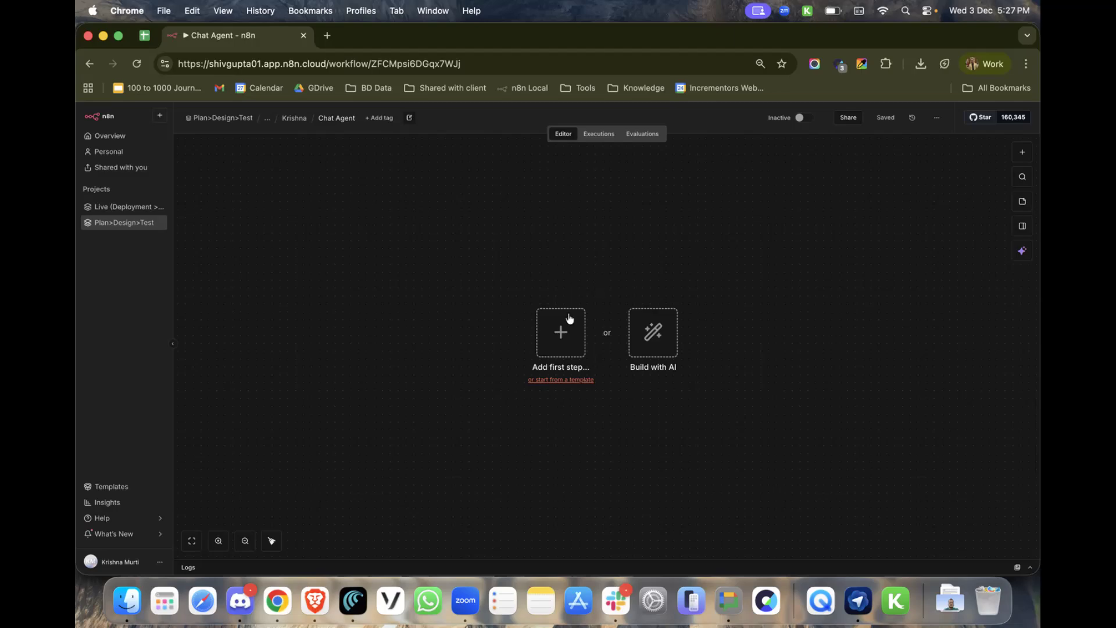
# Step: Add a Chat Trigger as the workflow's first node, keeping its default parameters
pyautogui.click(561, 332)
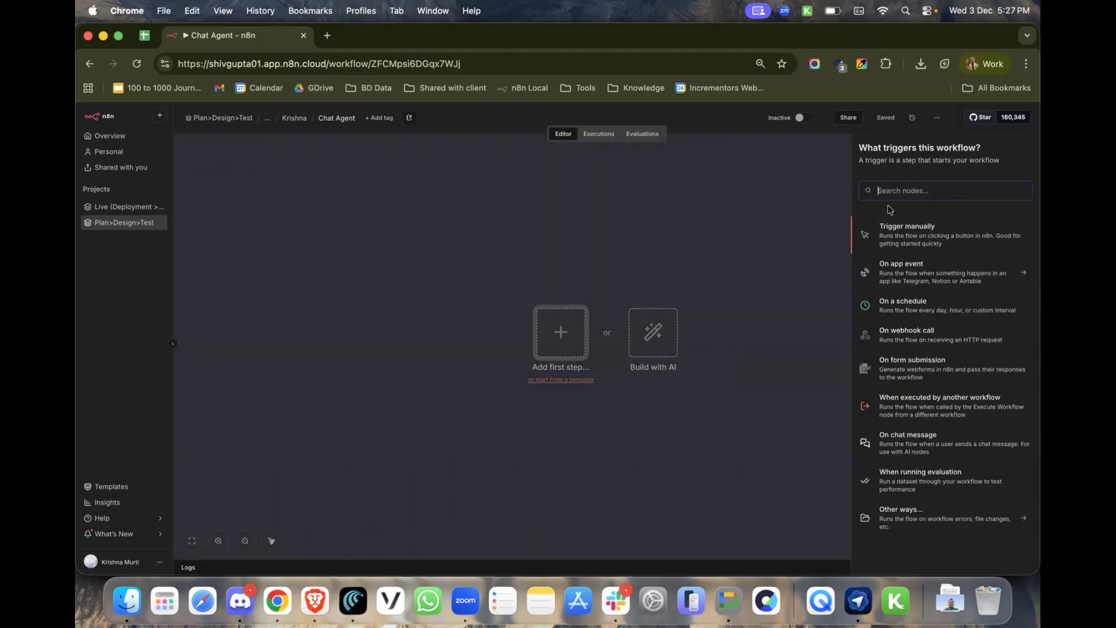
pyautogui.write('chat')
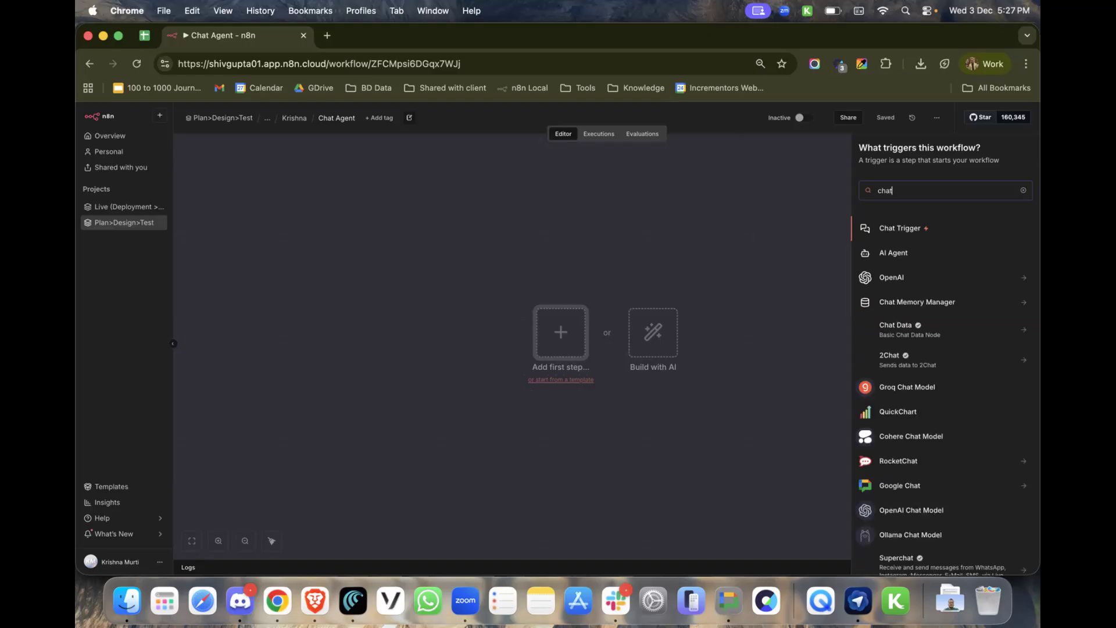
pyautogui.click(900, 229)
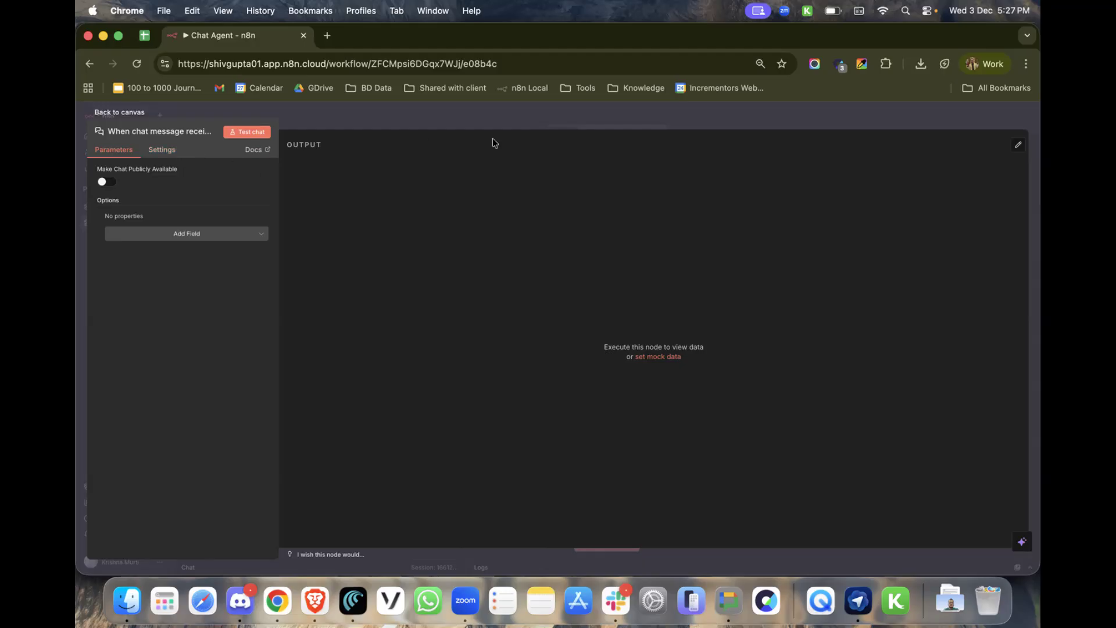
pyautogui.click(654, 121)
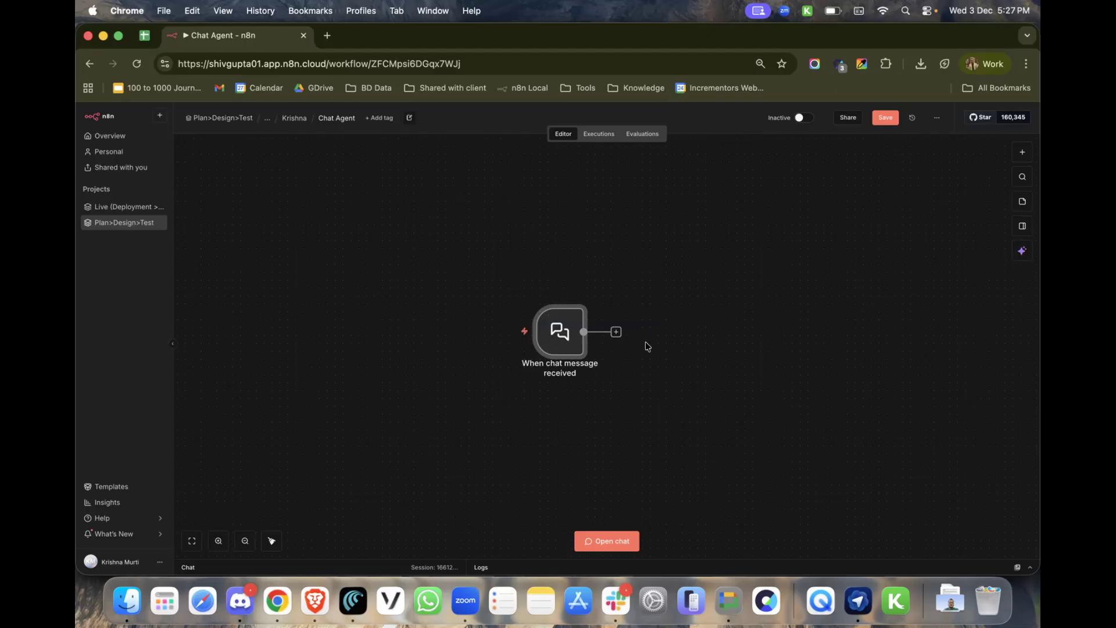
# Step: Connect an AI Agent node after the chat trigger with default parameters and move it slightly farther away from the trigger
pyautogui.click(615, 333)
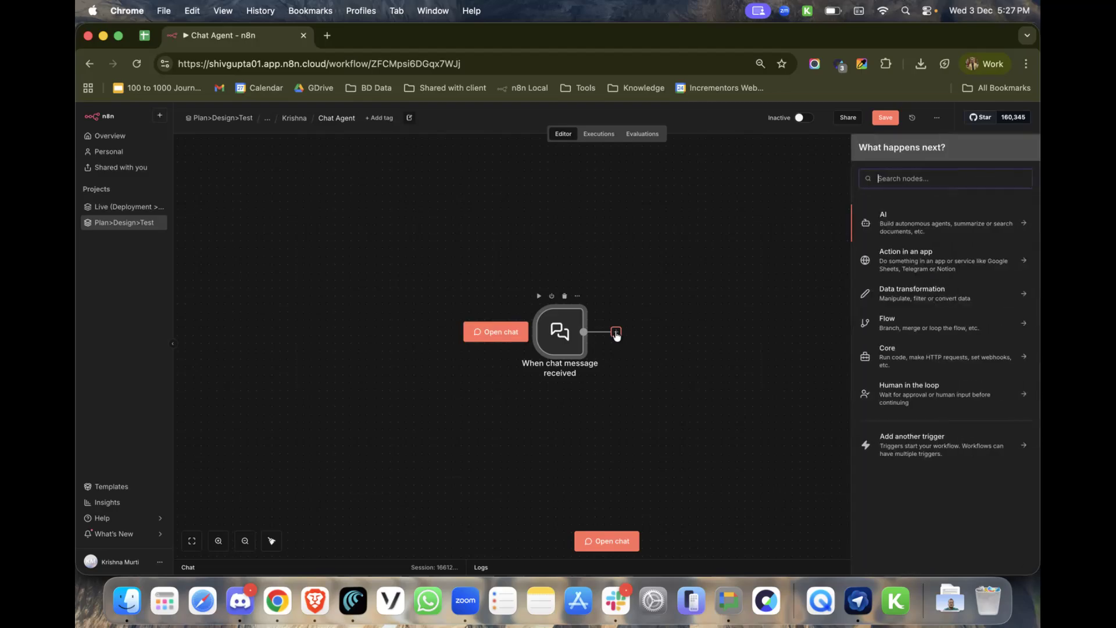
pyautogui.write('ai')
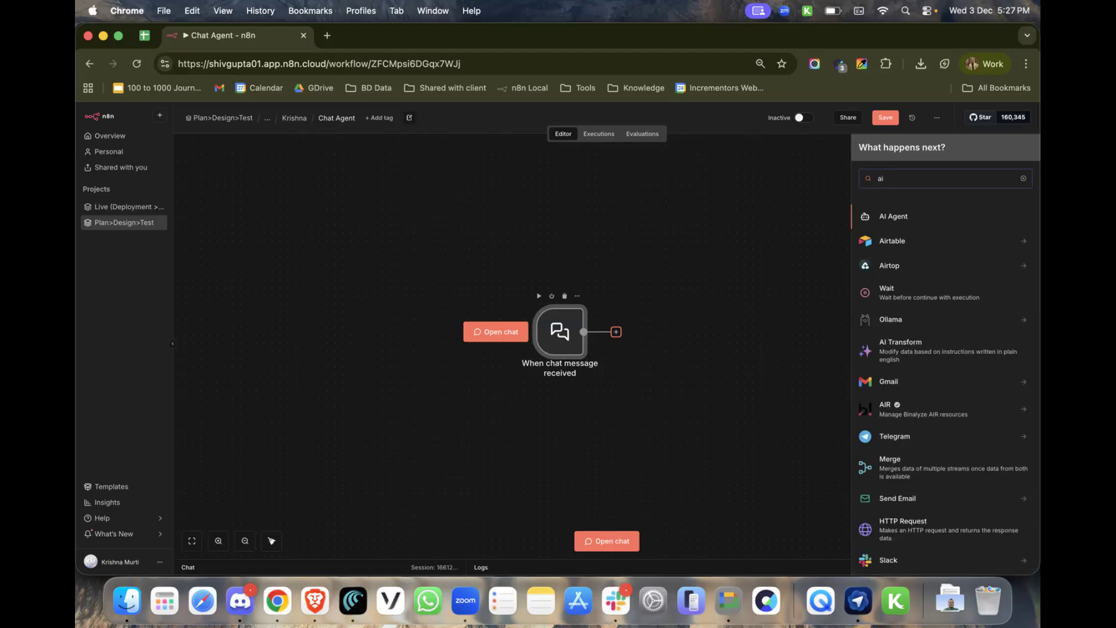
pyautogui.press('BackSpace')
pyautogui.press('BackSpace')
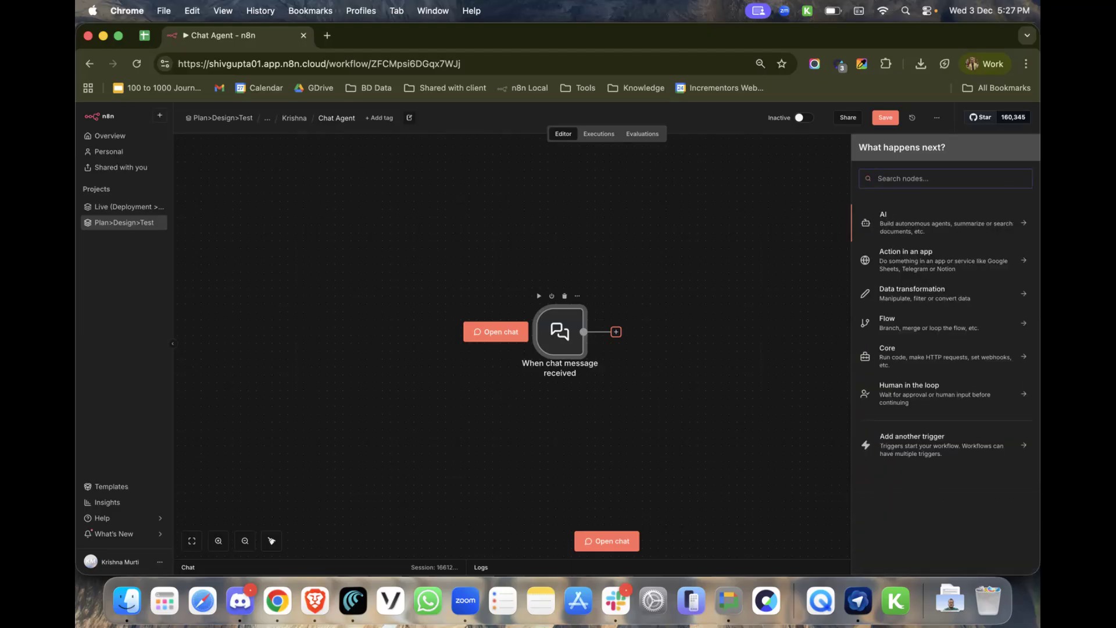
pyautogui.write('ai')
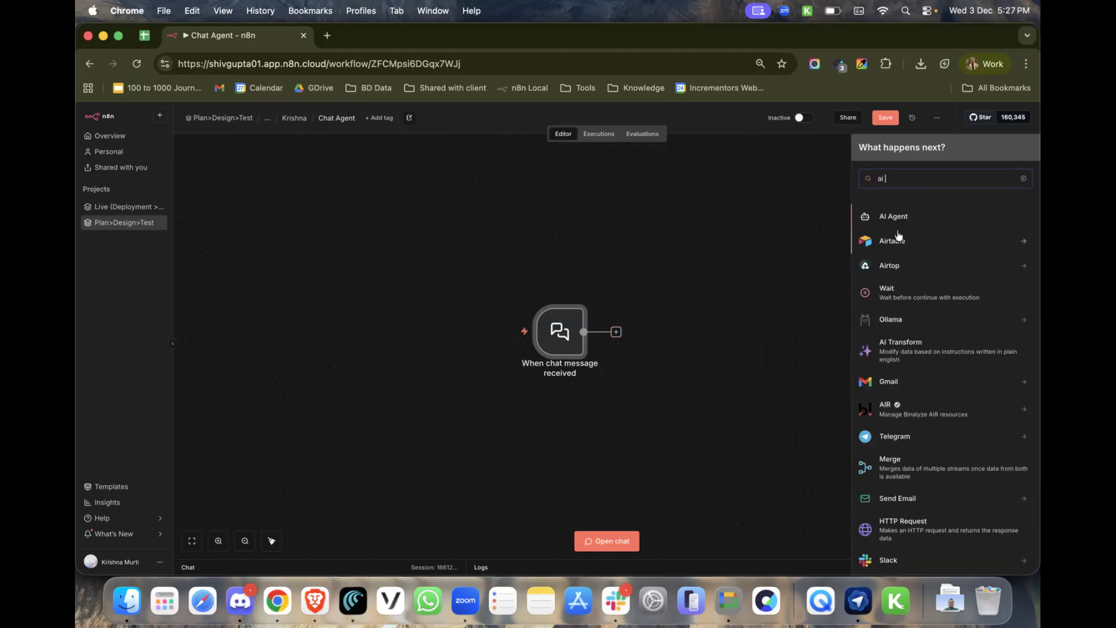
pyautogui.click(908, 216)
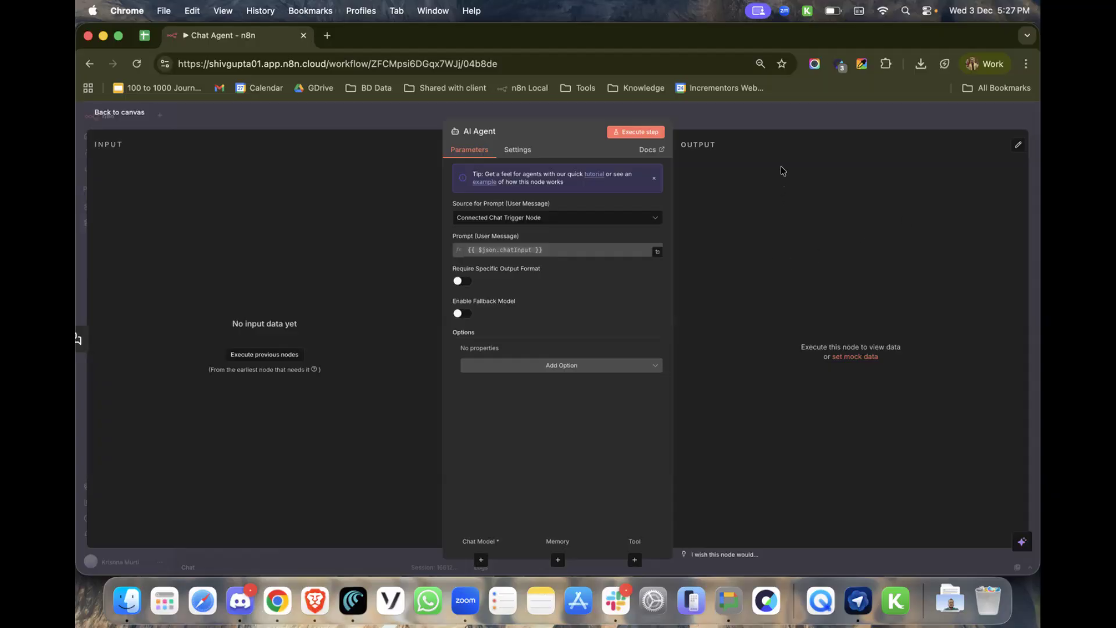
pyautogui.click(785, 120)
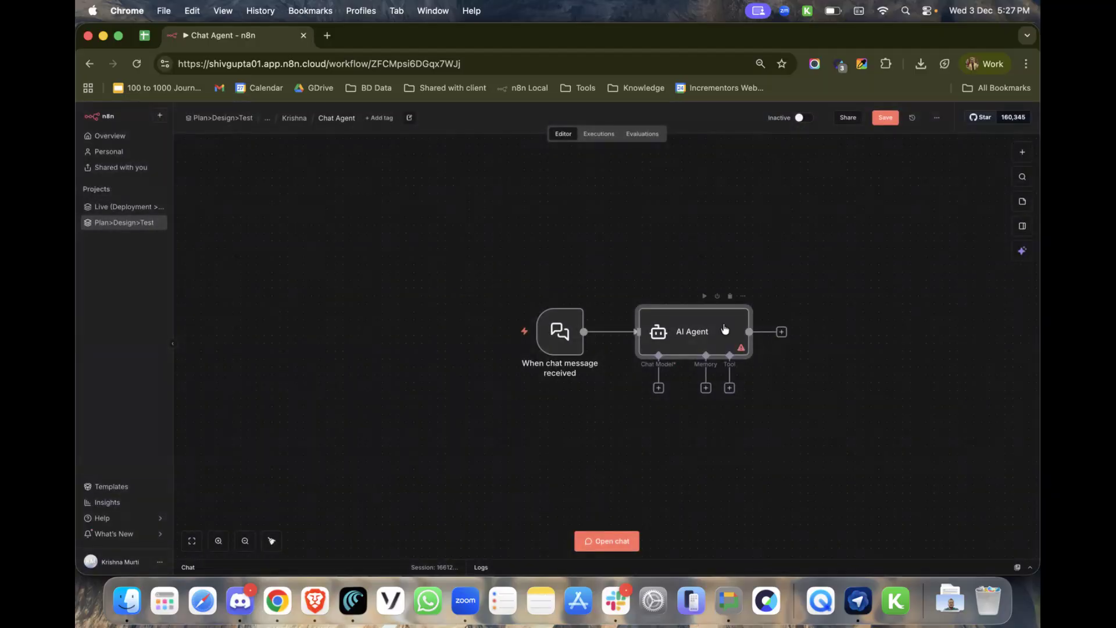
pyautogui.moveTo(724, 329); pyautogui.dragTo(756, 331)
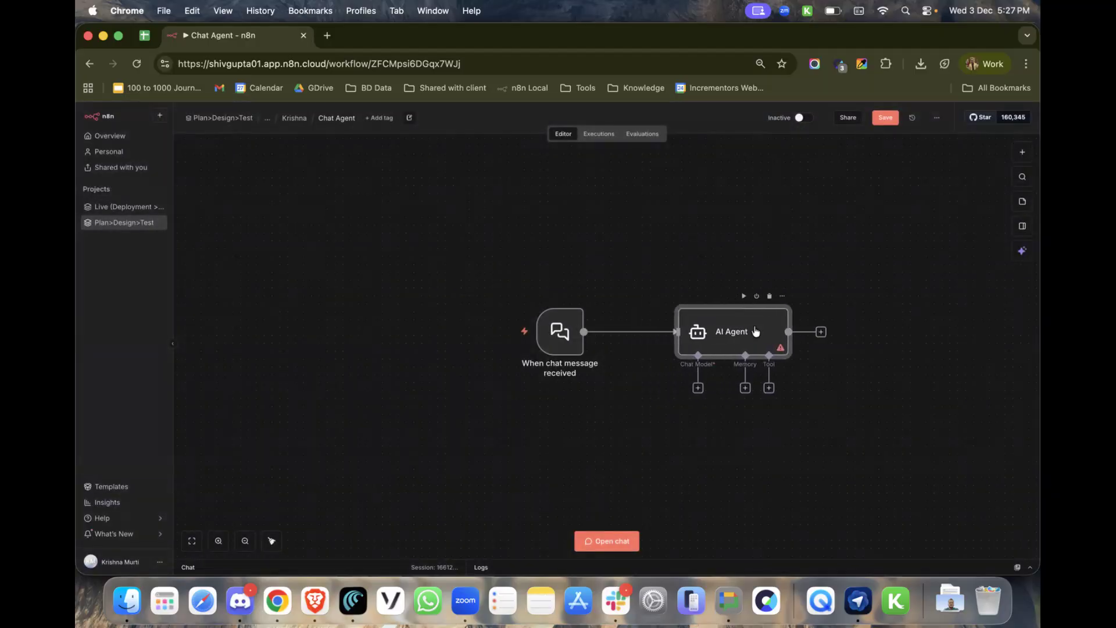
# Step: Attach an OpenAI Chat Model to the AI Agent's chat model input
pyautogui.click(697, 389)
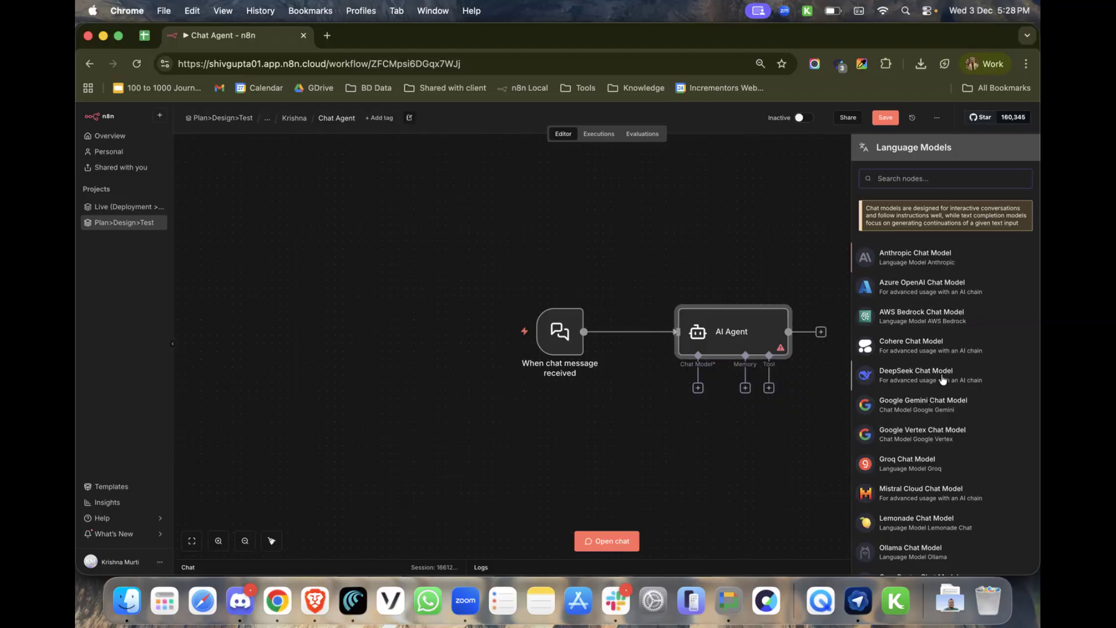
pyautogui.scroll(-5, 942, 378)
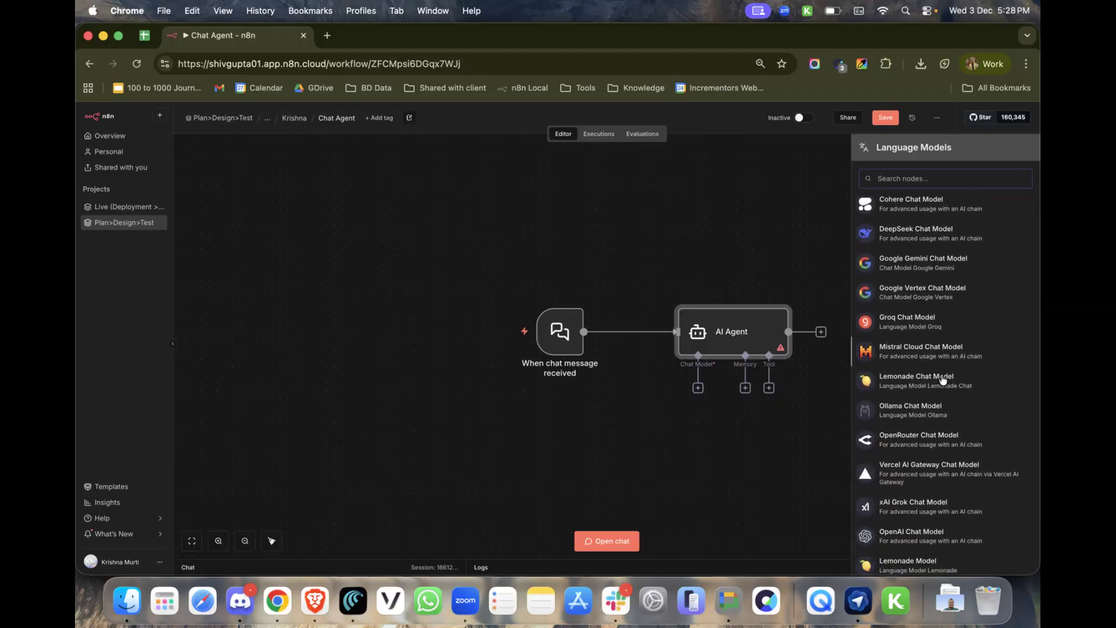
pyautogui.scroll(6, 942, 379)
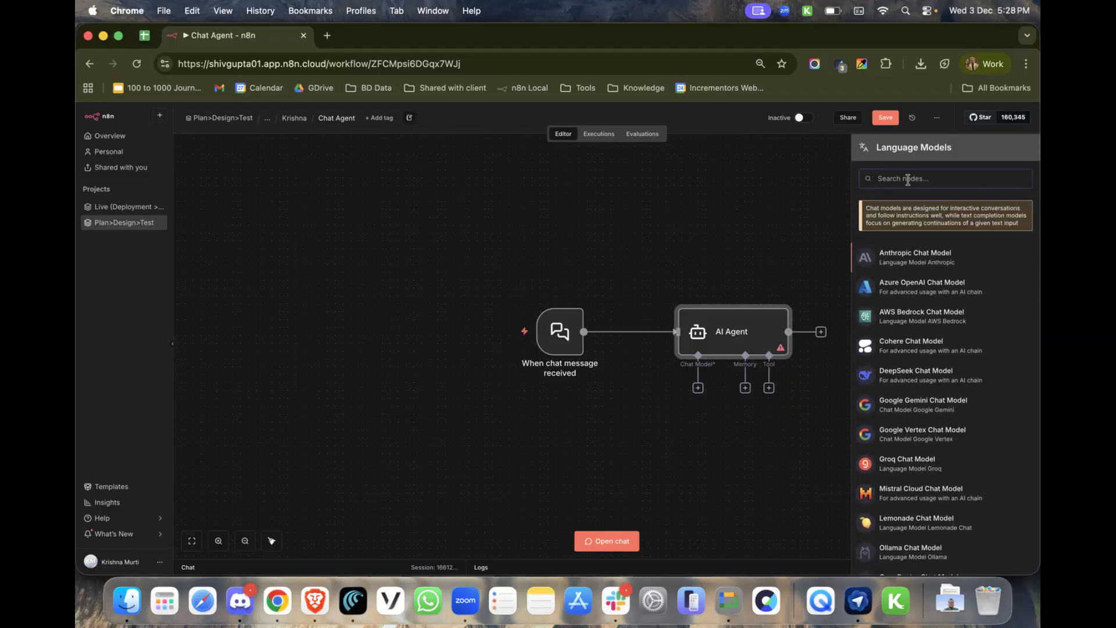
pyautogui.write('open')
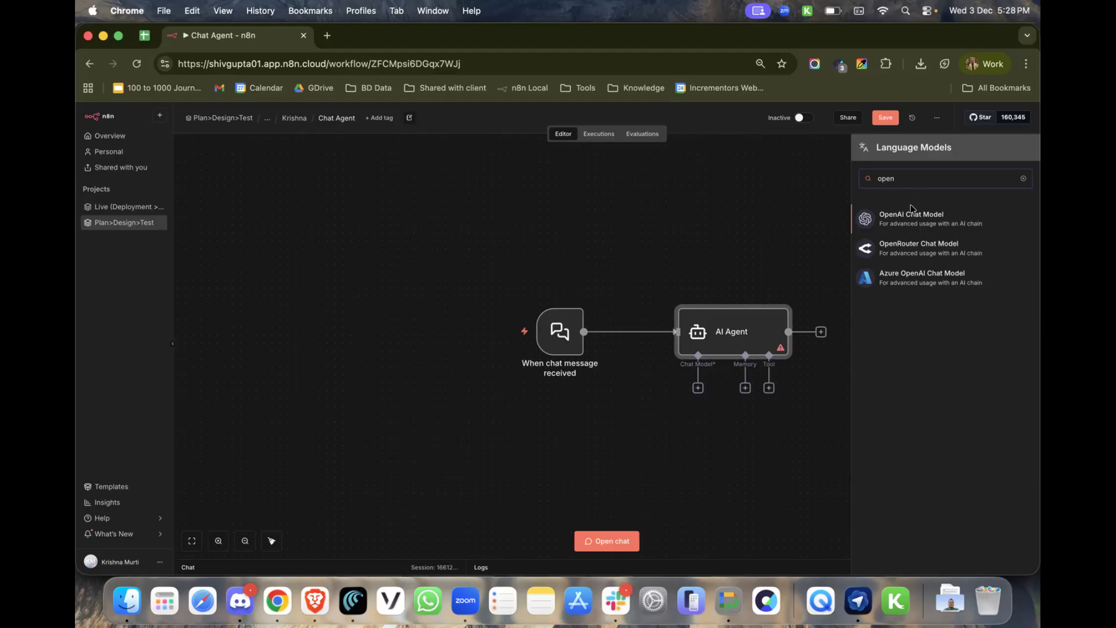
pyautogui.click(907, 222)
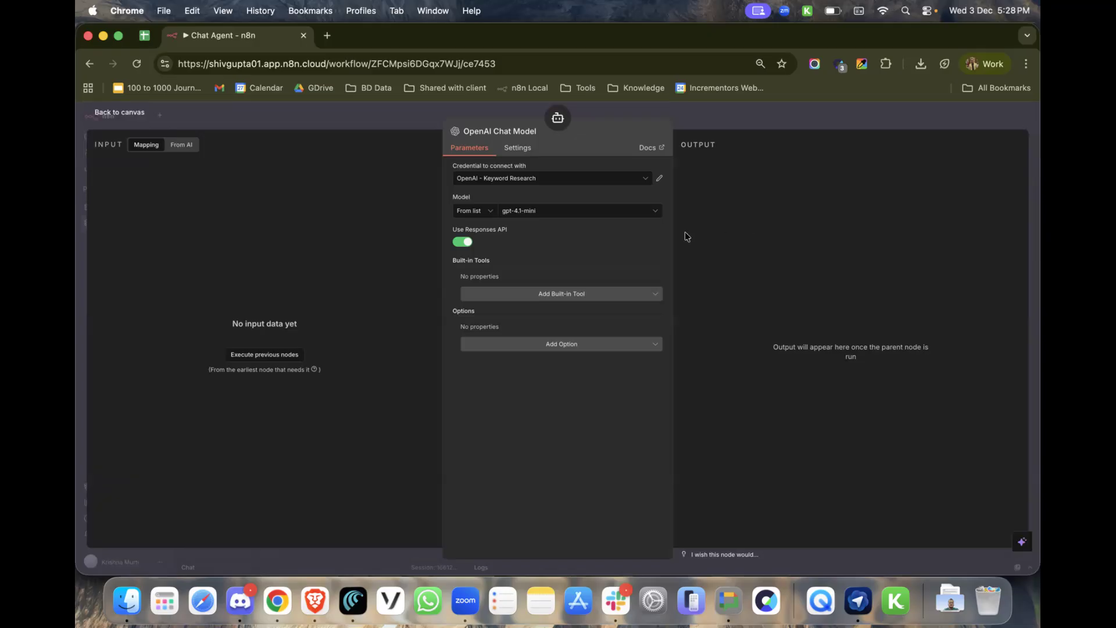
# Step: Open a new OpenAI credential for the chat model and dismiss the saved-login banner covering its API key field
pyautogui.click(568, 180)
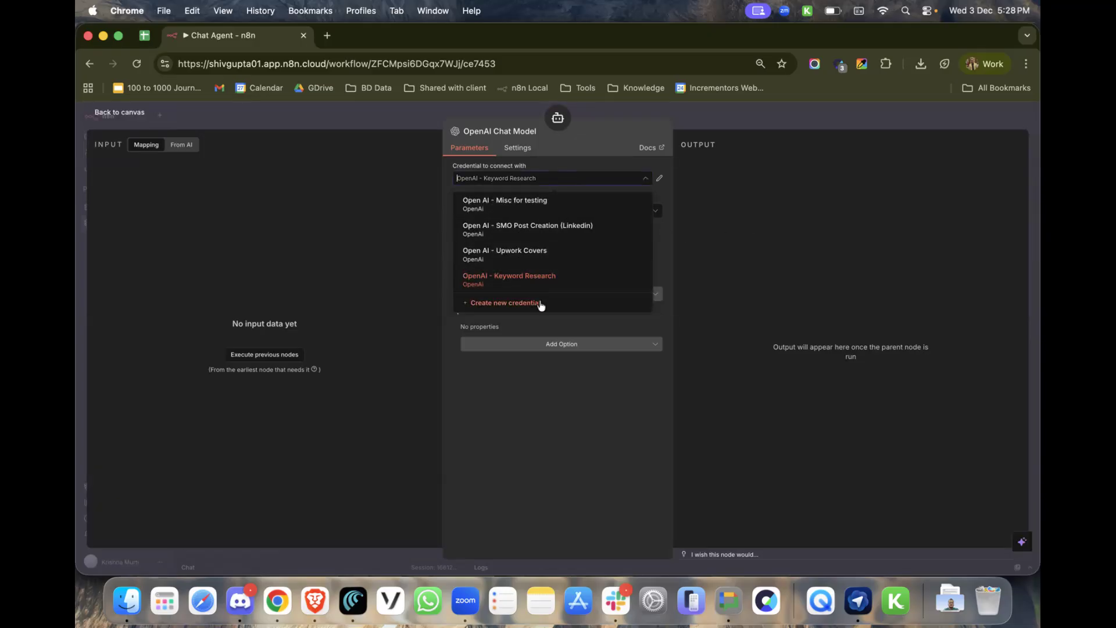
pyautogui.click(530, 304)
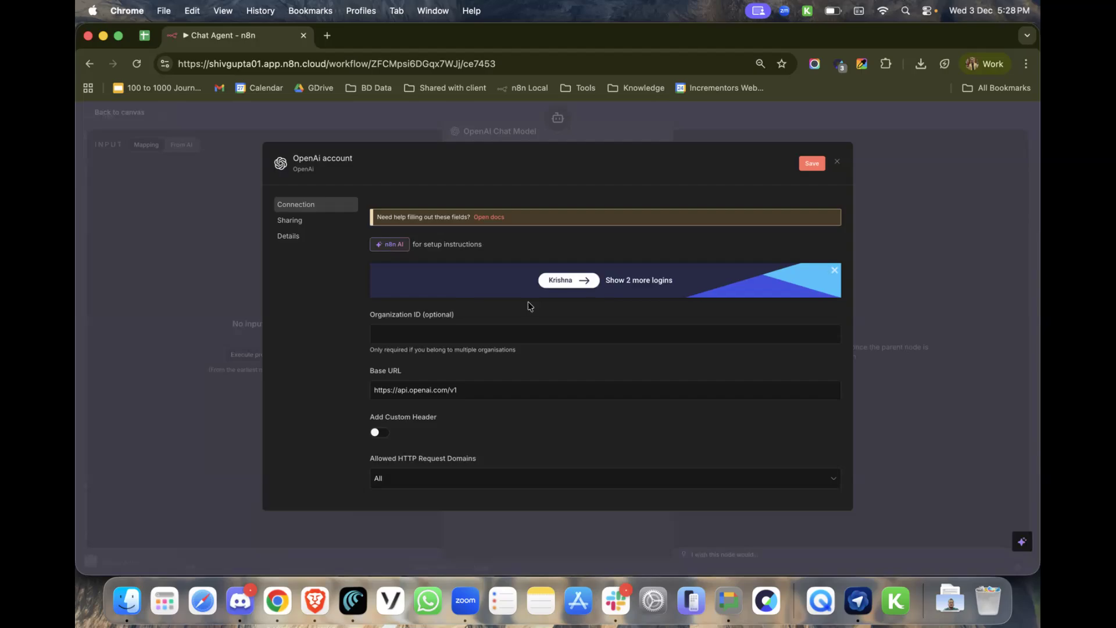
pyautogui.click(832, 270)
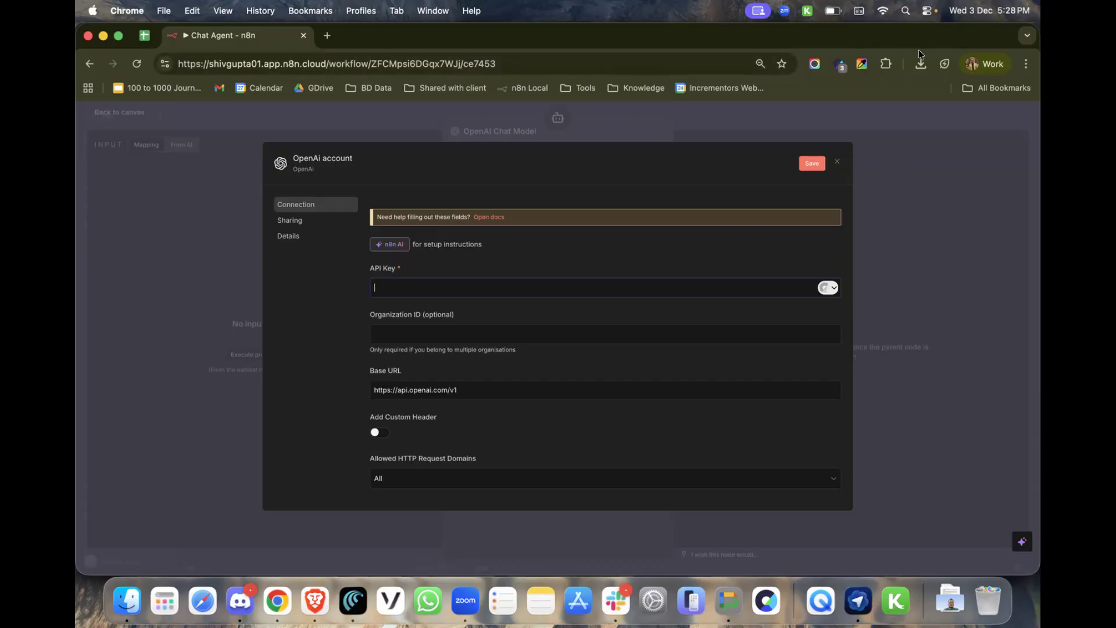
# Step: Open the OpenAI Platform in an incognito window and view its log-in and sign-up pages
pyautogui.click(1026, 63)
pyautogui.click(923, 132)
pyautogui.write('pla')
pyautogui.press('Return')
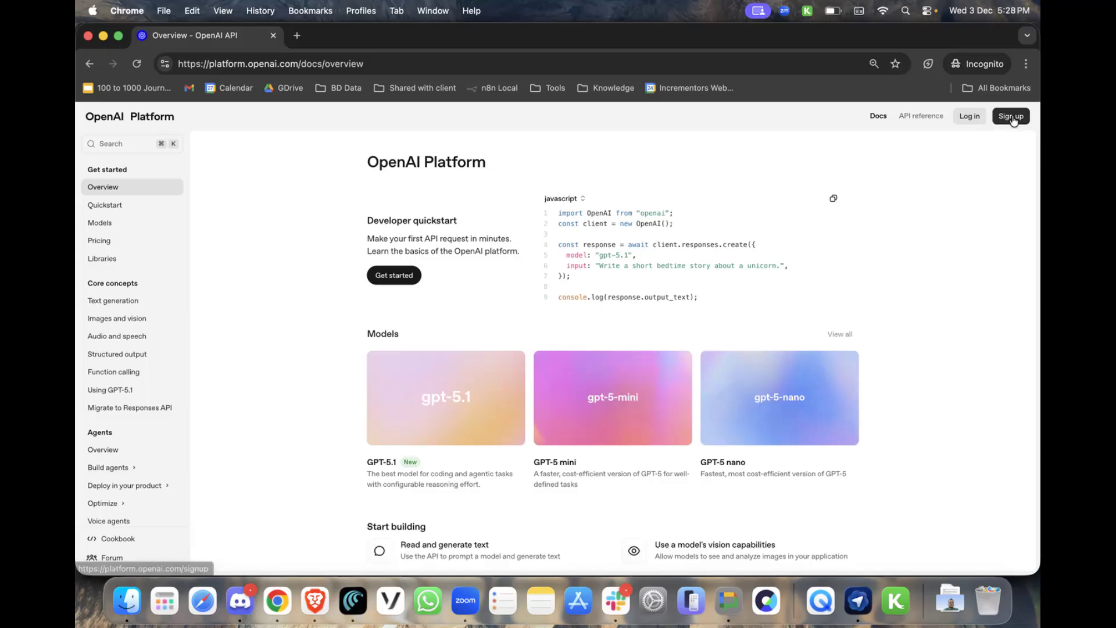
pyautogui.click(969, 117)
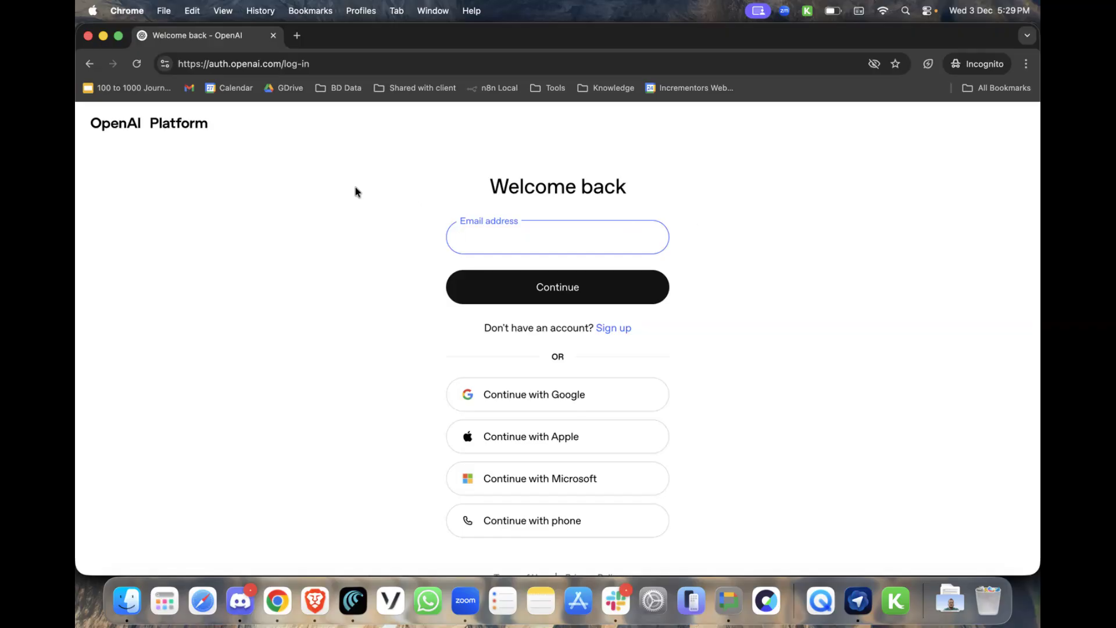
pyautogui.click(90, 65)
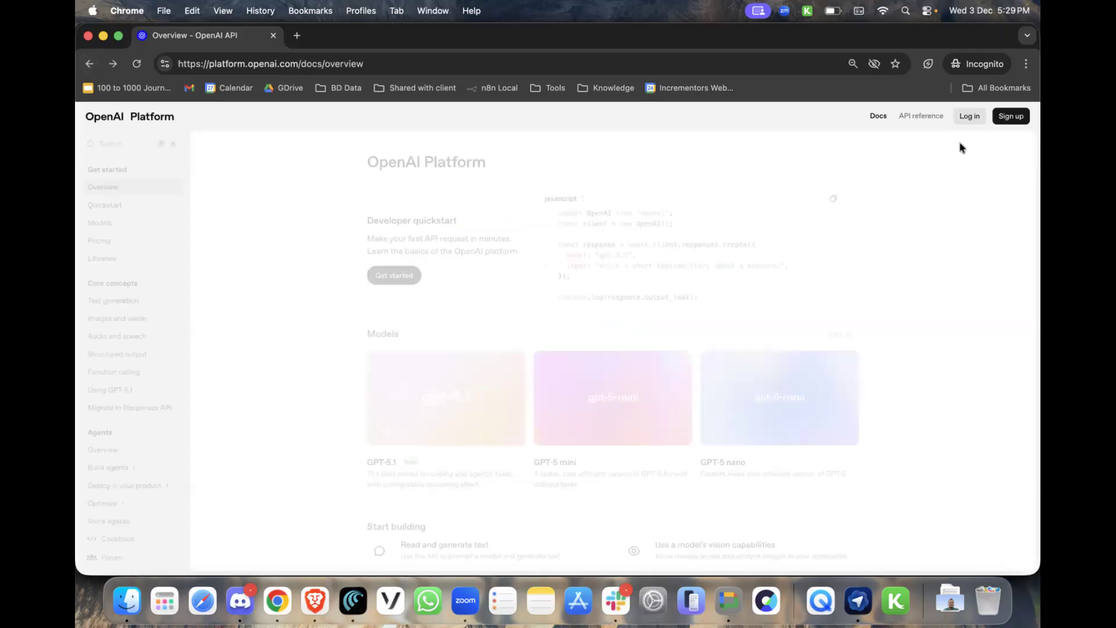
pyautogui.click(1012, 120)
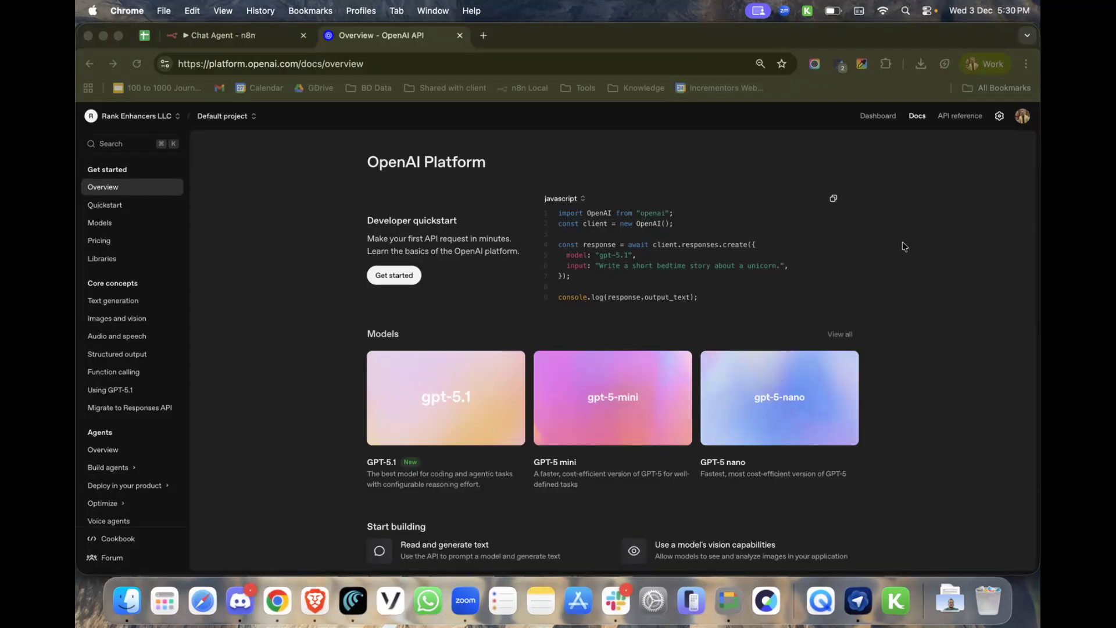
# Step: In the OpenAI organization settings, fill in a new secret key named Test Application for the Default project
pyautogui.click(999, 117)
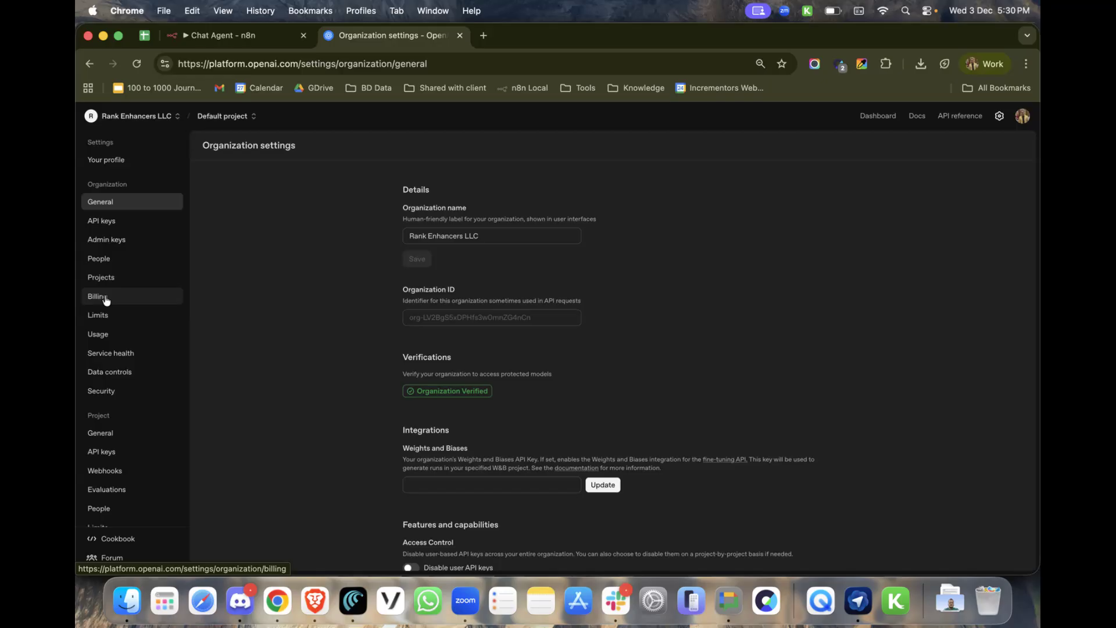
pyautogui.click(119, 224)
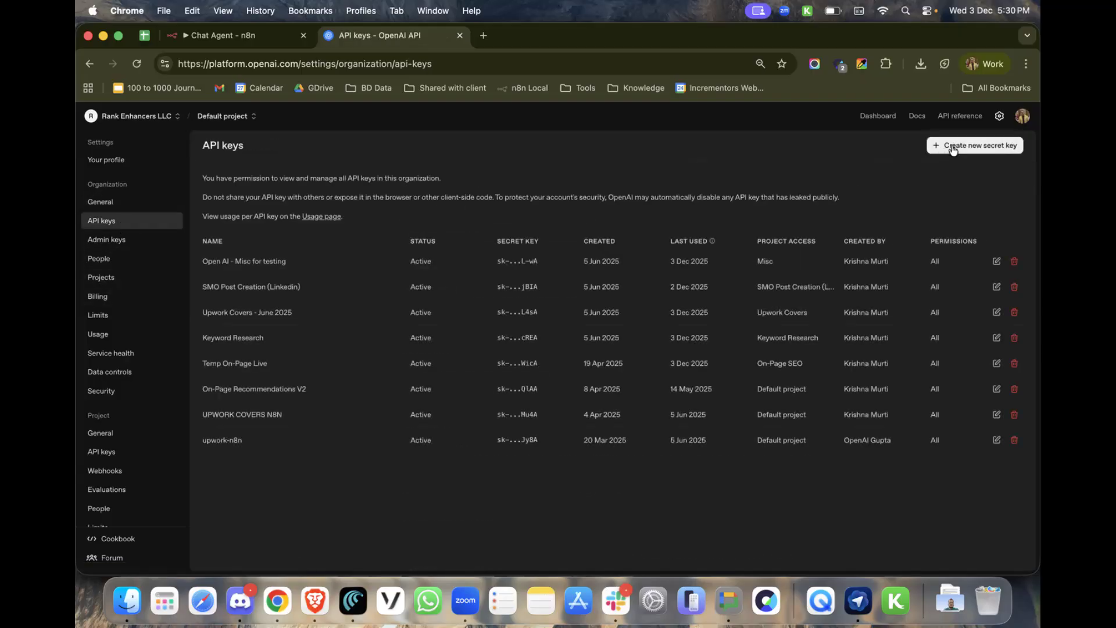
pyautogui.click(943, 149)
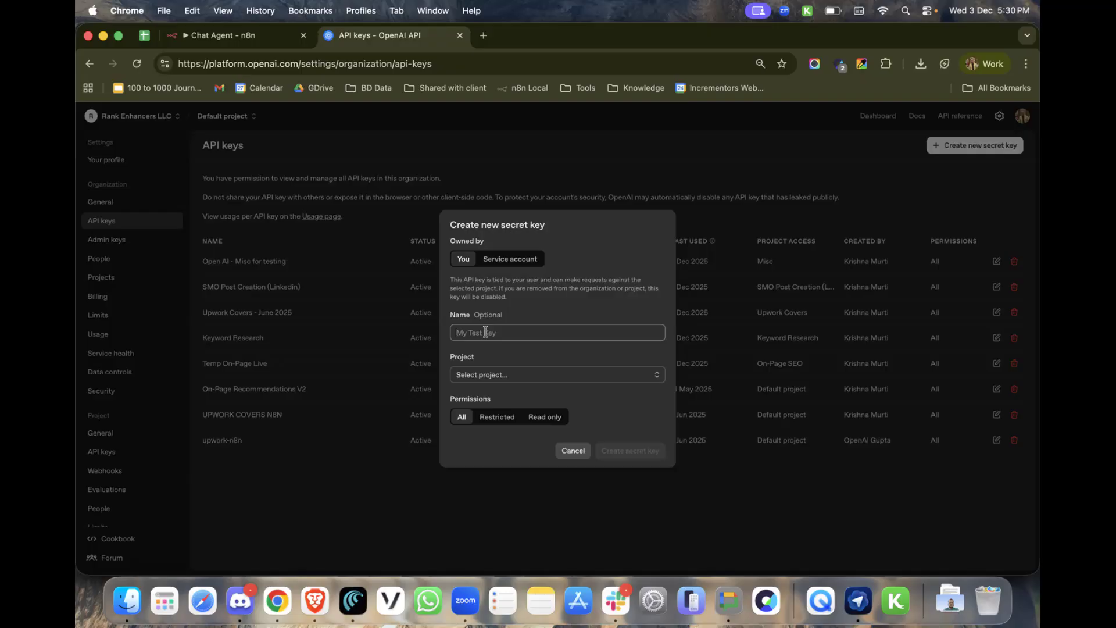
pyautogui.write('Test Application')
pyautogui.click(499, 377)
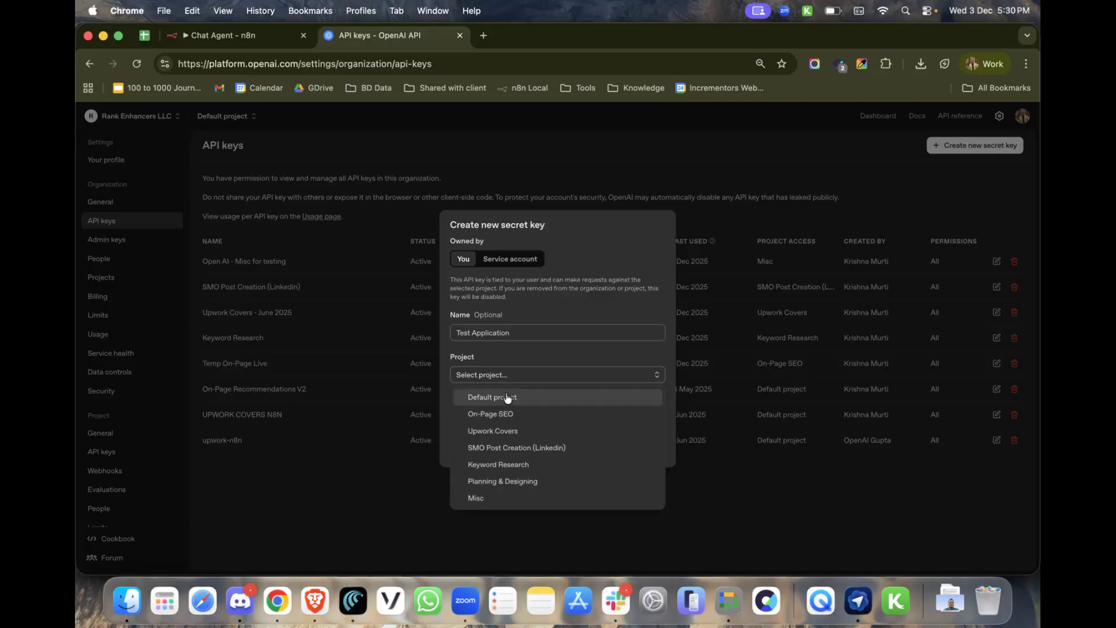
pyautogui.click(506, 393)
pyautogui.click(570, 356)
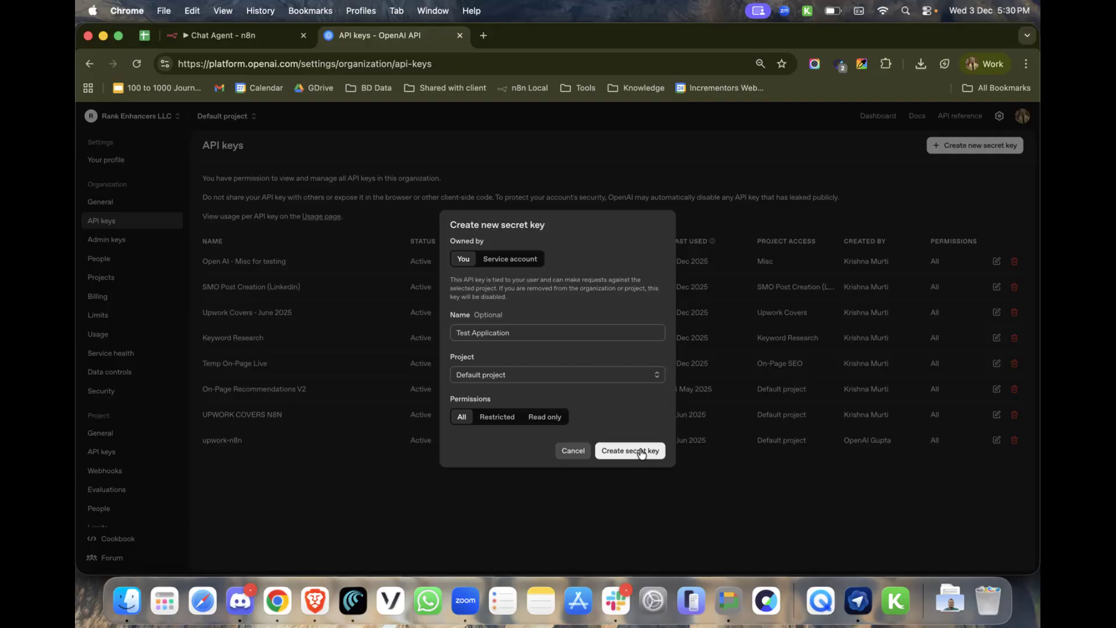
# Step: Return to the n8n workflow, look over the OpenAI credential's connection fields and close it without saving
pyautogui.click(253, 47)
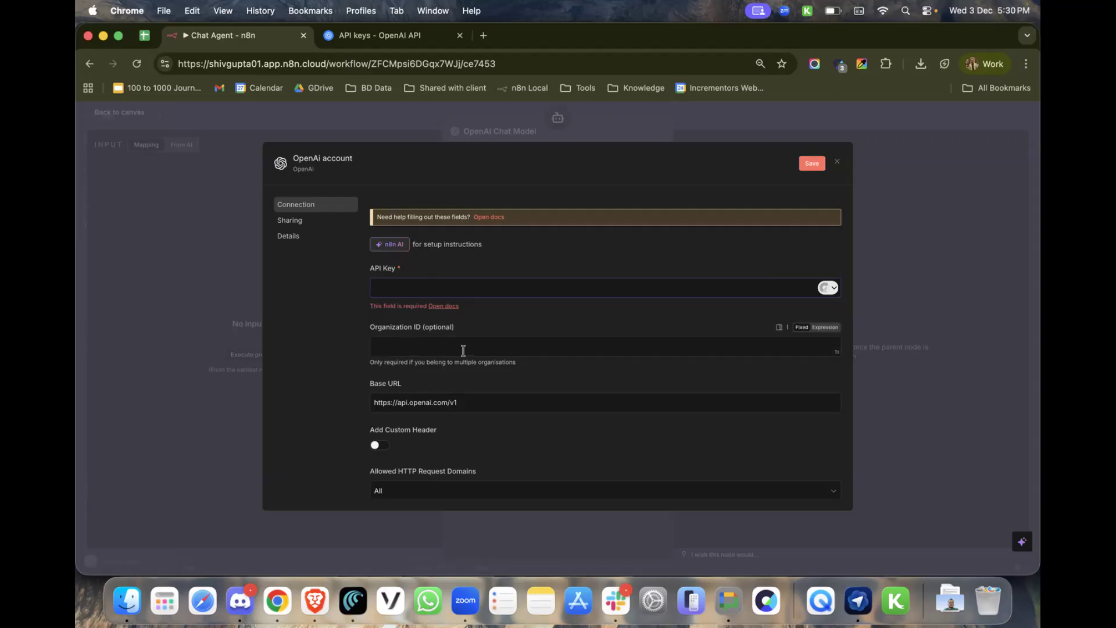
pyautogui.scroll(-2, 463, 350)
pyautogui.scroll(-1, 464, 351)
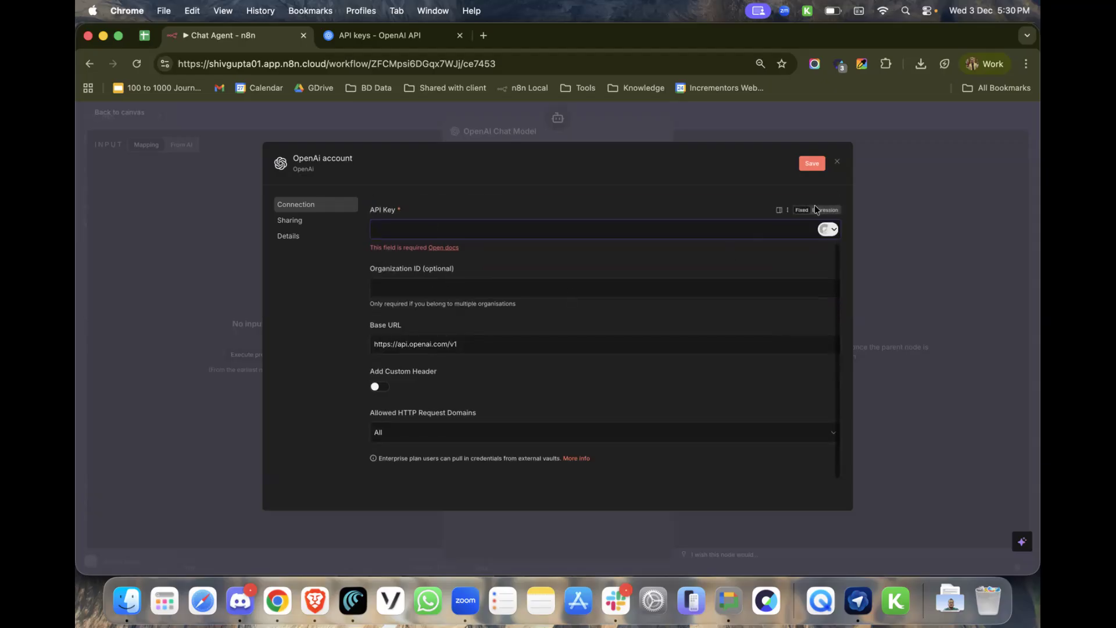
pyautogui.click(836, 164)
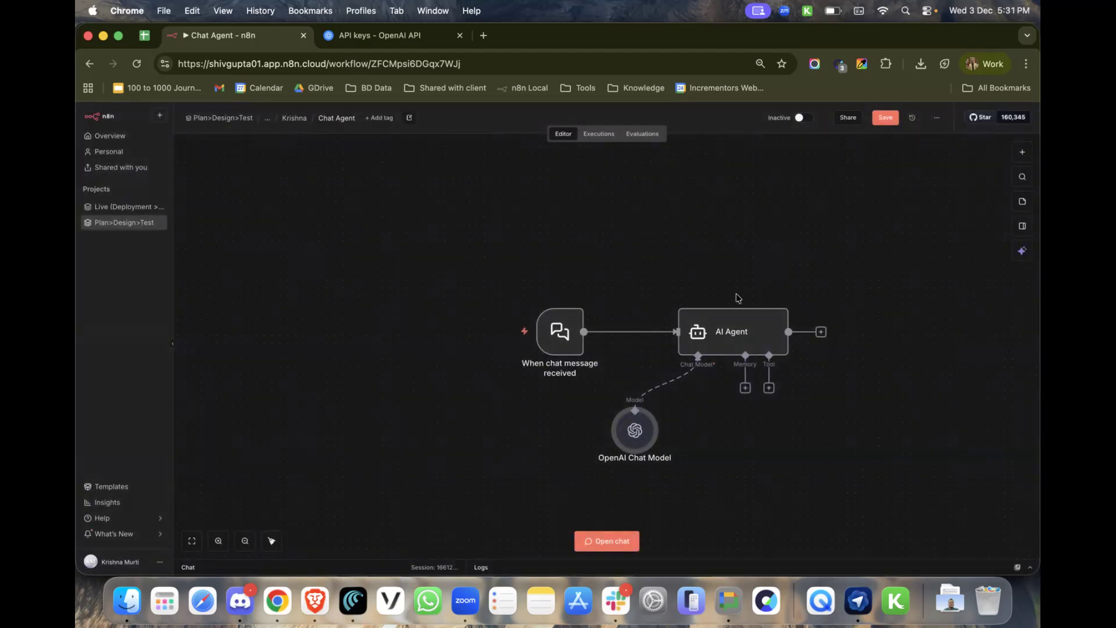
# Step: Place the OpenAI Chat Model node directly below the AI Agent's chat model input and open the test chat
pyautogui.moveTo(642, 431); pyautogui.dragTo(705, 428)
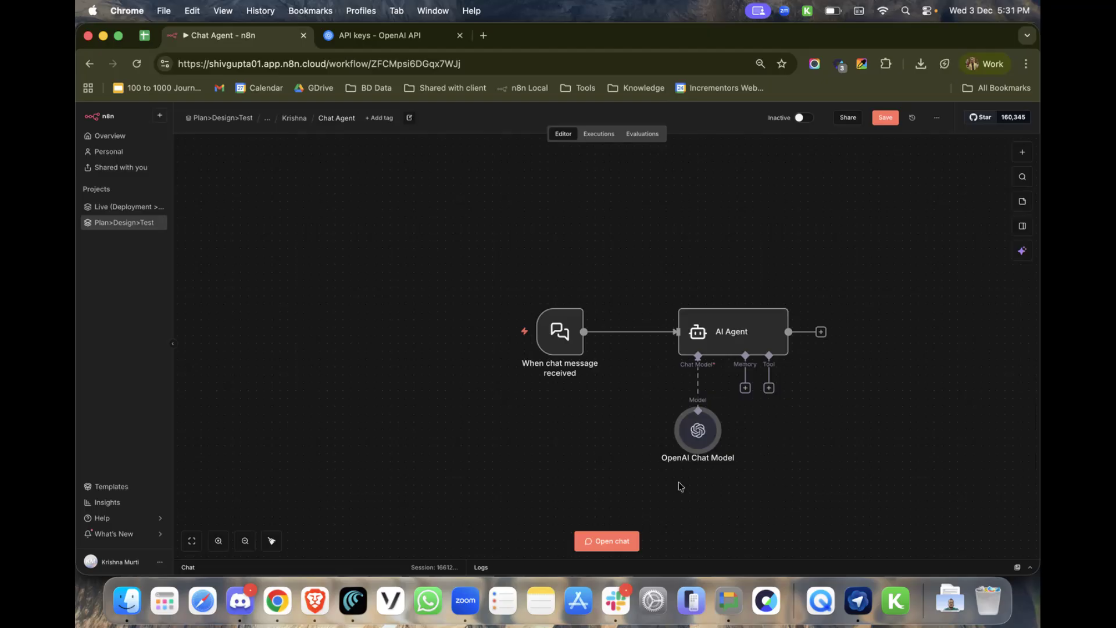
pyautogui.click(609, 542)
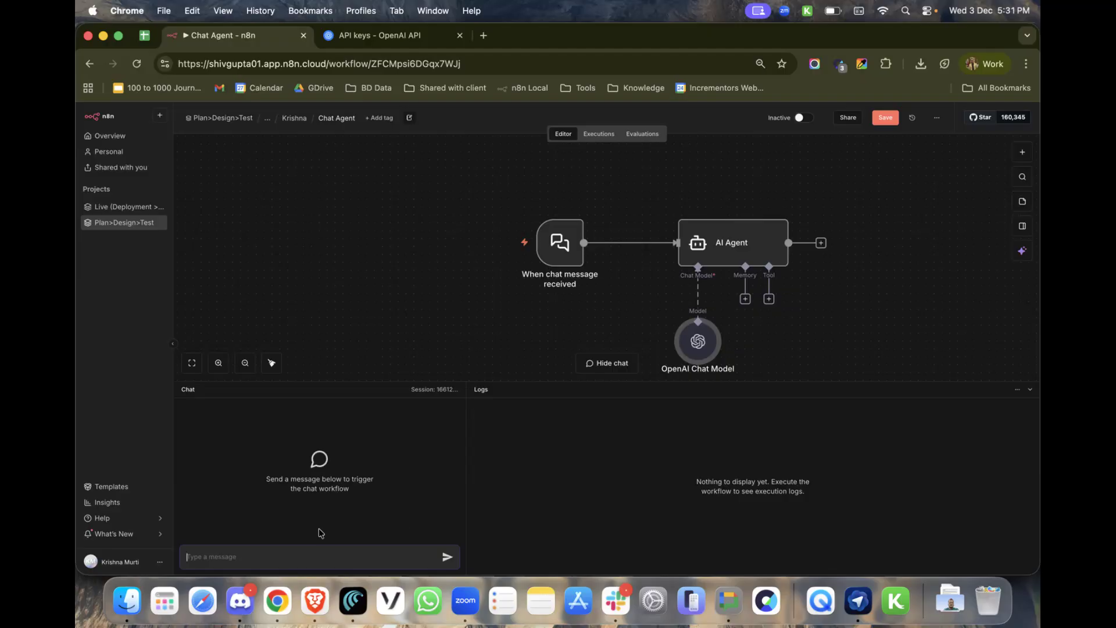
# Step: Send "Hi" in the test chat and read the agent's reply
pyautogui.write('Hi')
pyautogui.press('Return')
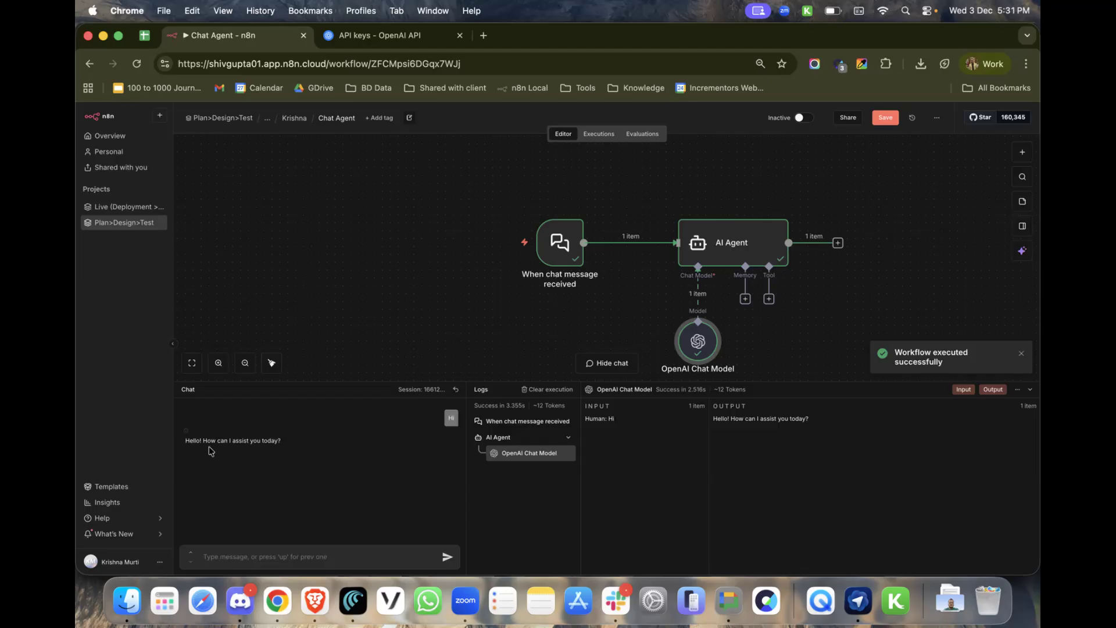
pyautogui.moveTo(204, 443); pyautogui.dragTo(302, 446)
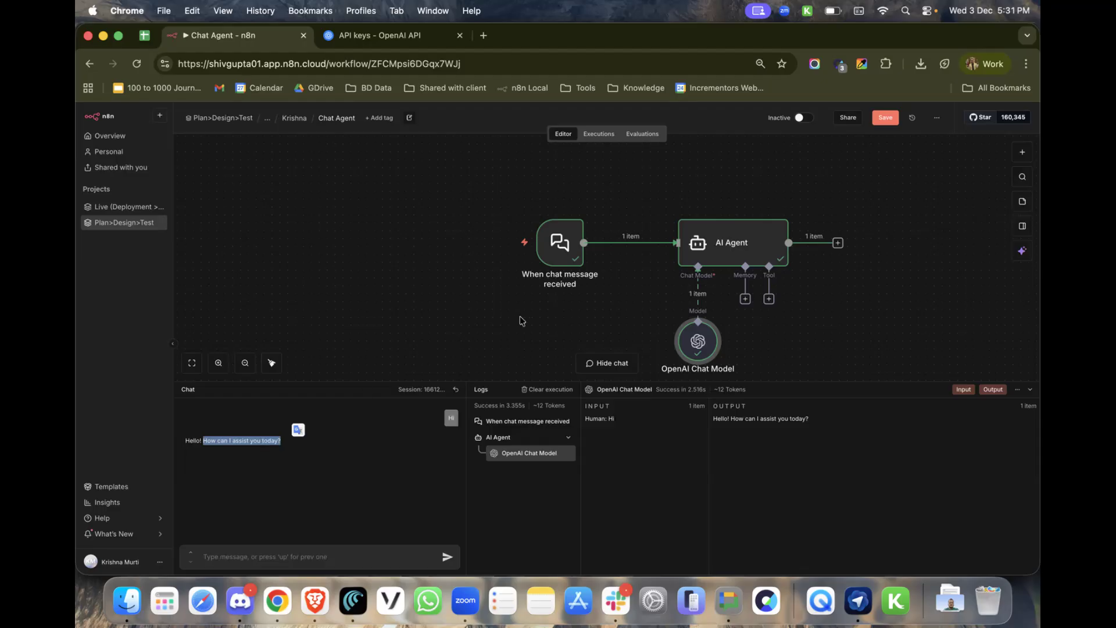
pyautogui.hscroll(5, 521, 321)
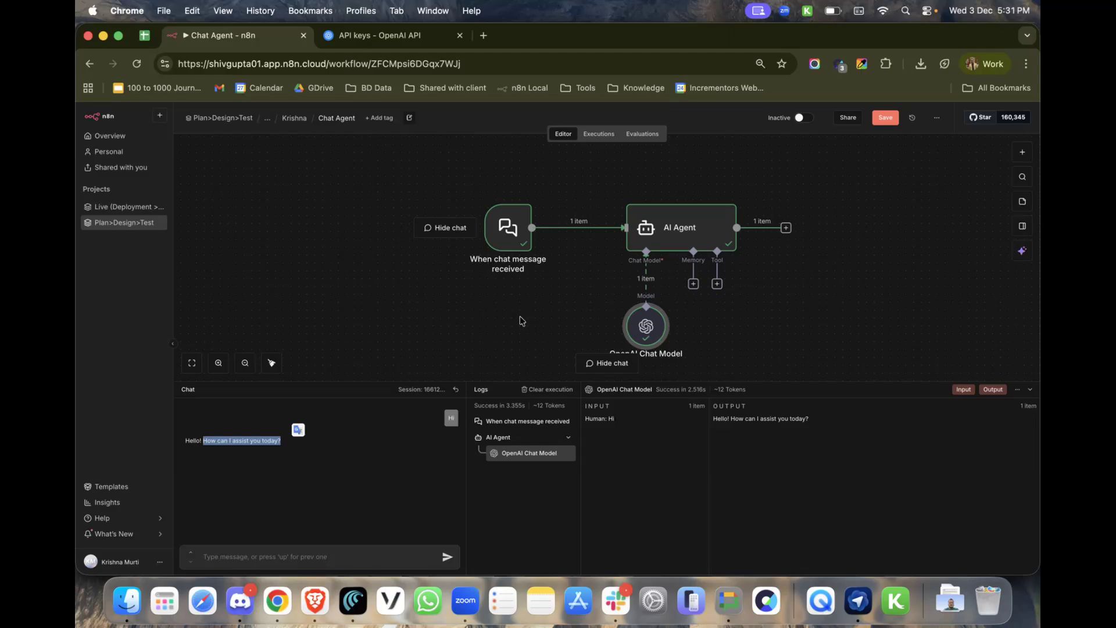
pyautogui.hscroll(-5, 522, 320)
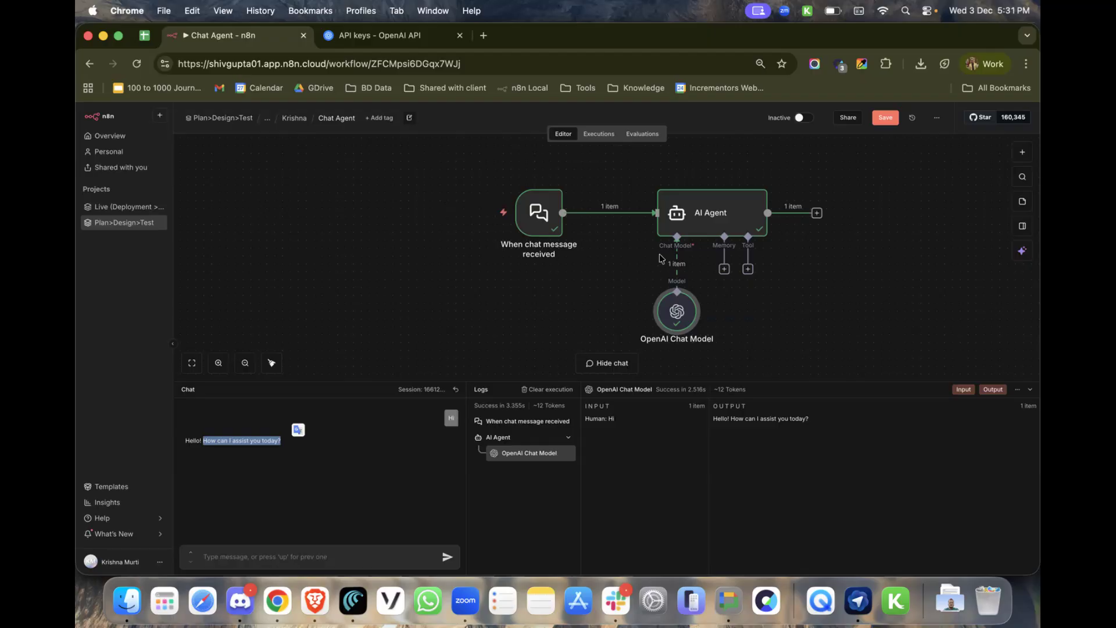
pyautogui.click(780, 286)
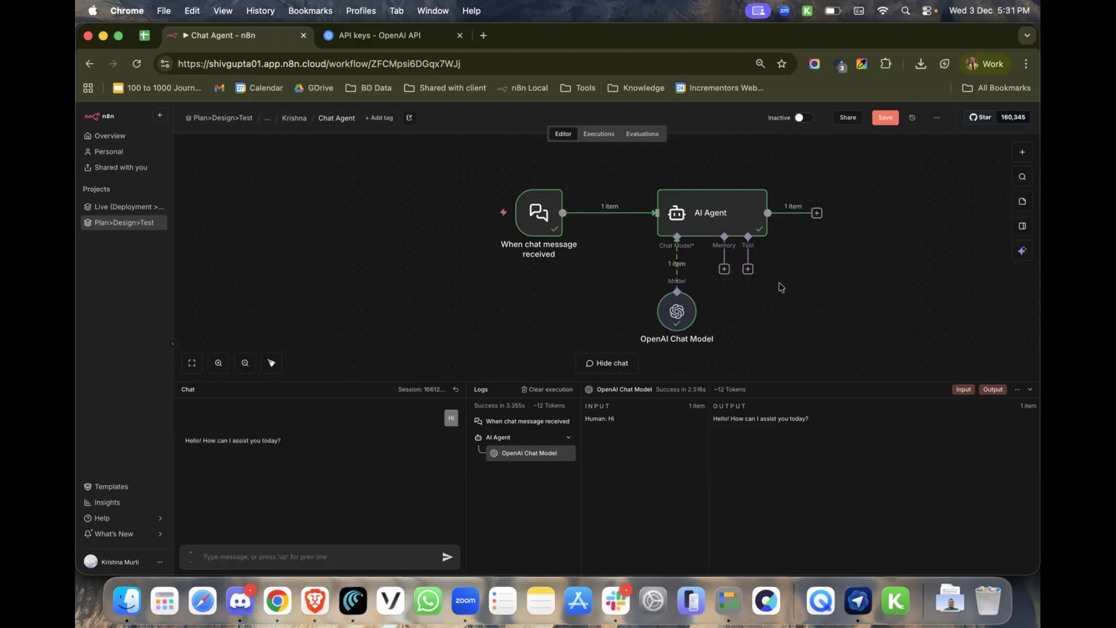
# Step: Add a System Message option to the AI Agent reading "You are a blog creation expert with 12+ years of experience."
pyautogui.doubleClick(731, 218)
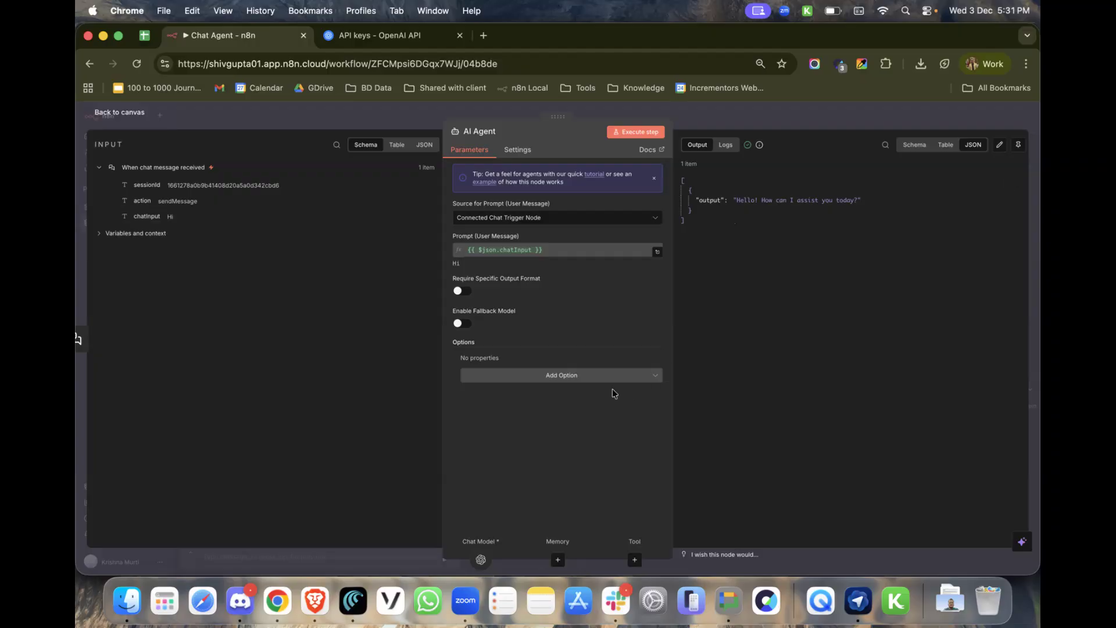
pyautogui.click(541, 378)
pyautogui.click(531, 401)
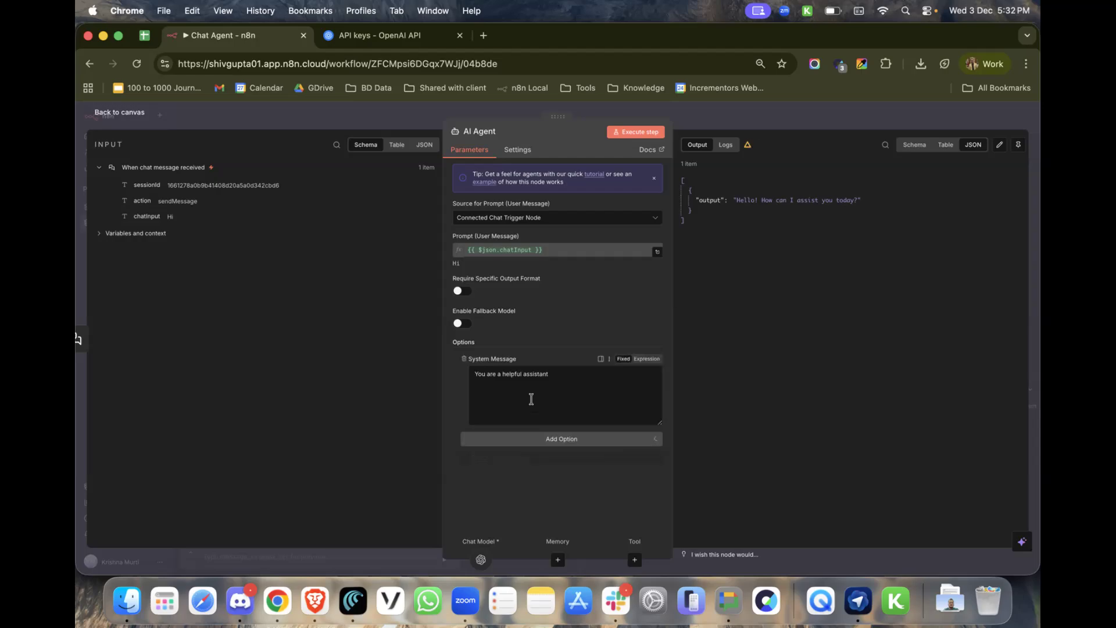
pyautogui.tripleClick(559, 391)
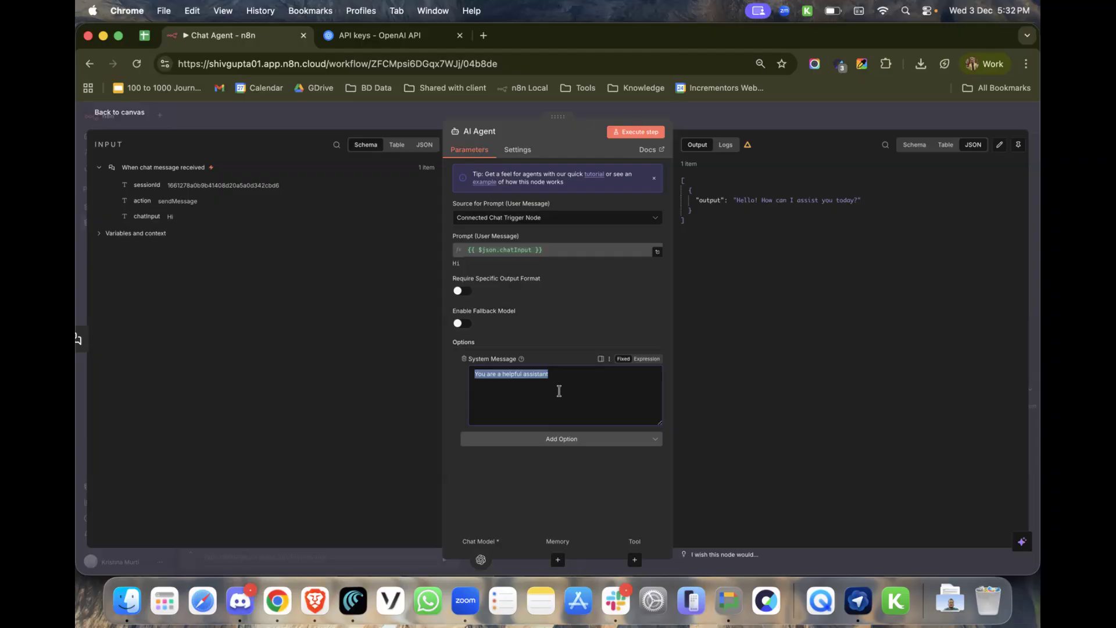
pyautogui.write('You are a lbo')
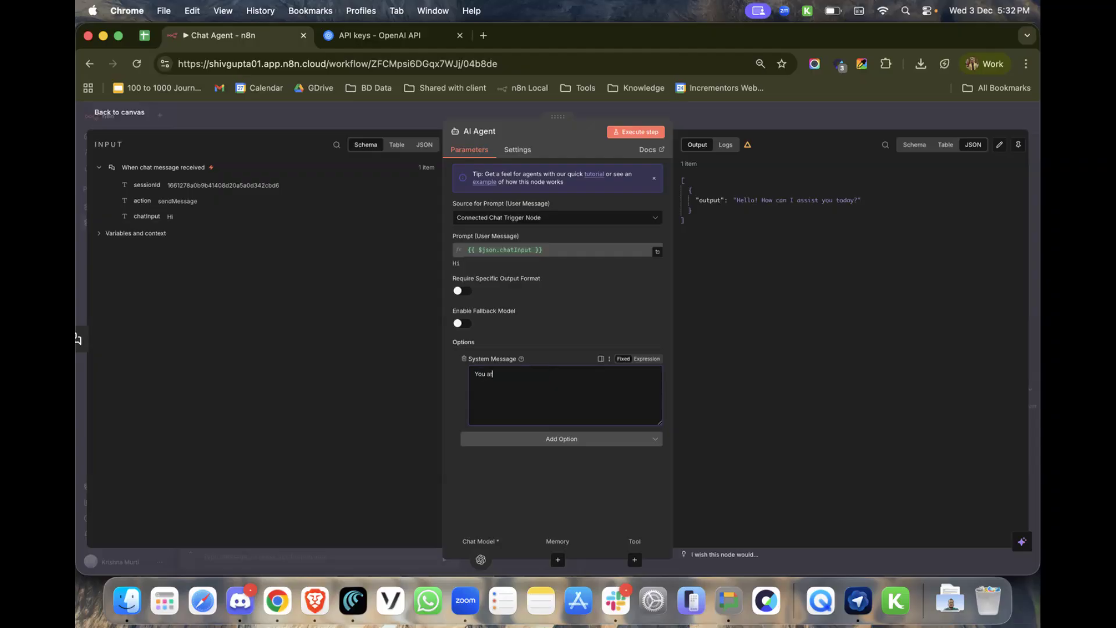
pyautogui.press('BackSpace')
pyautogui.press('BackSpace')
pyautogui.press('BackSpace')
pyautogui.write('blog creation expert with 12+ years of experience. Yo')
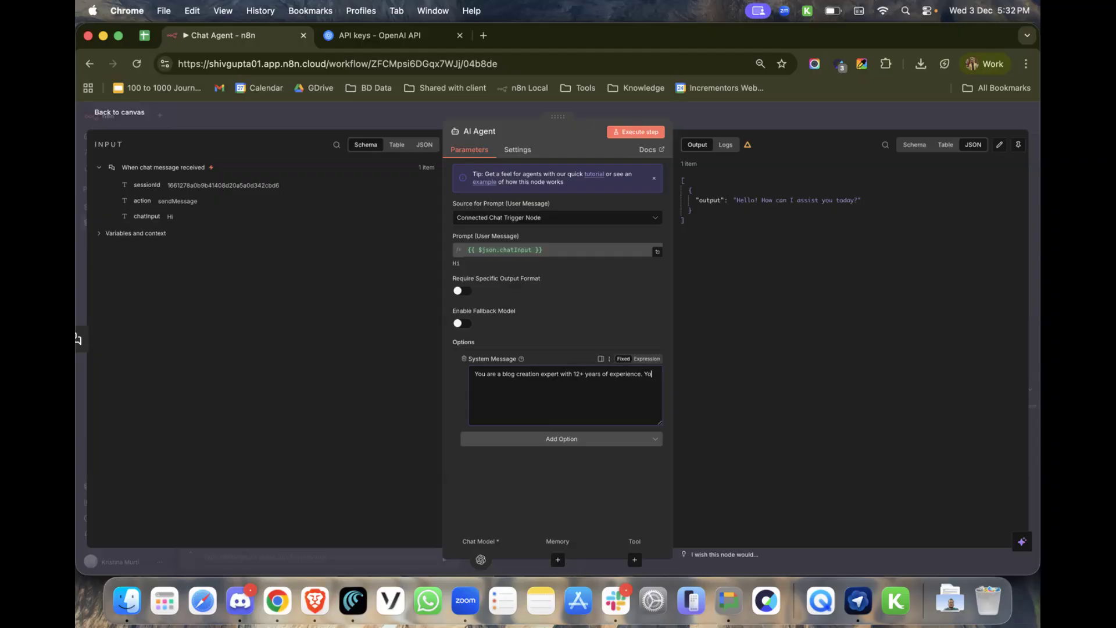
# Step: Extend the AI Agent's system message with "You need to create comprehensive SEO optimized blogs for my website." and save the workflow
pyautogui.write('u need to create comprehensive SEO optimized blogs which')
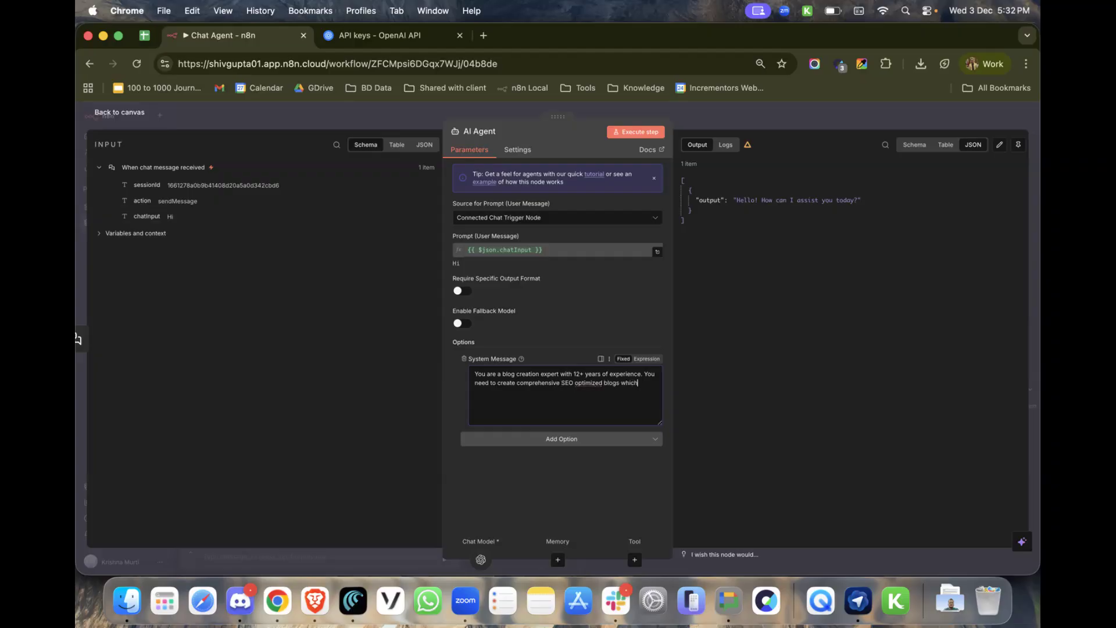
pyautogui.press('BackSpace')
pyautogui.press('BackSpace')
pyautogui.press('BackSpace')
pyautogui.press('BackSpace')
pyautogui.press('BackSpace')
pyautogui.write('for my website')
pyautogui.click(785, 121)
pyautogui.click(884, 117)
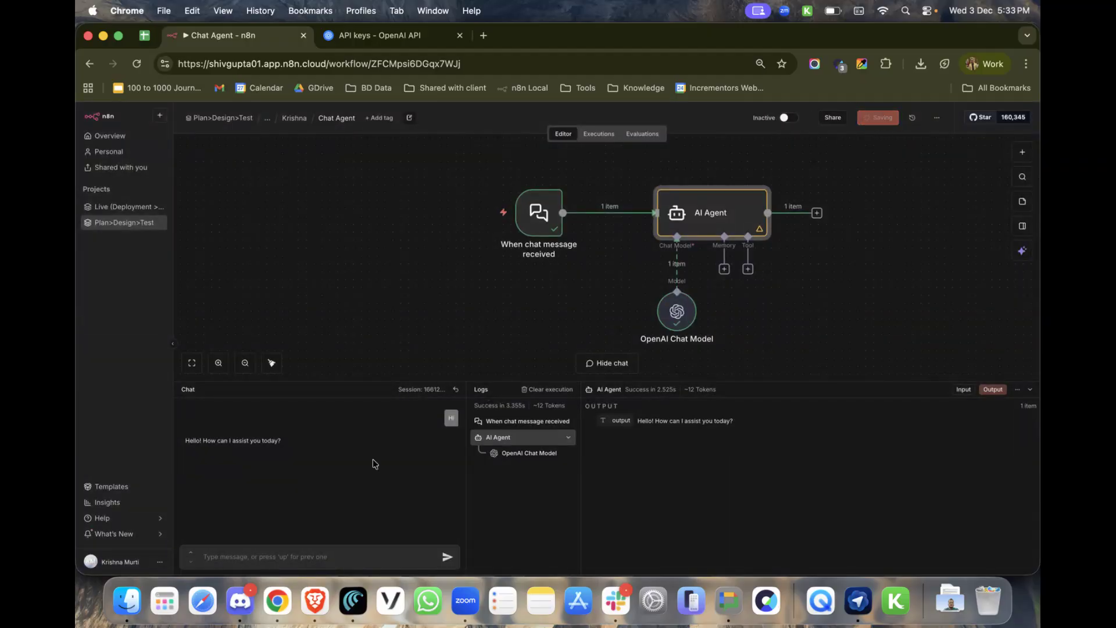
# Step: Ask the agent "What tasks can you do for me?" in the test chat
pyautogui.click(265, 553)
pyautogui.write('What tasks can you d')
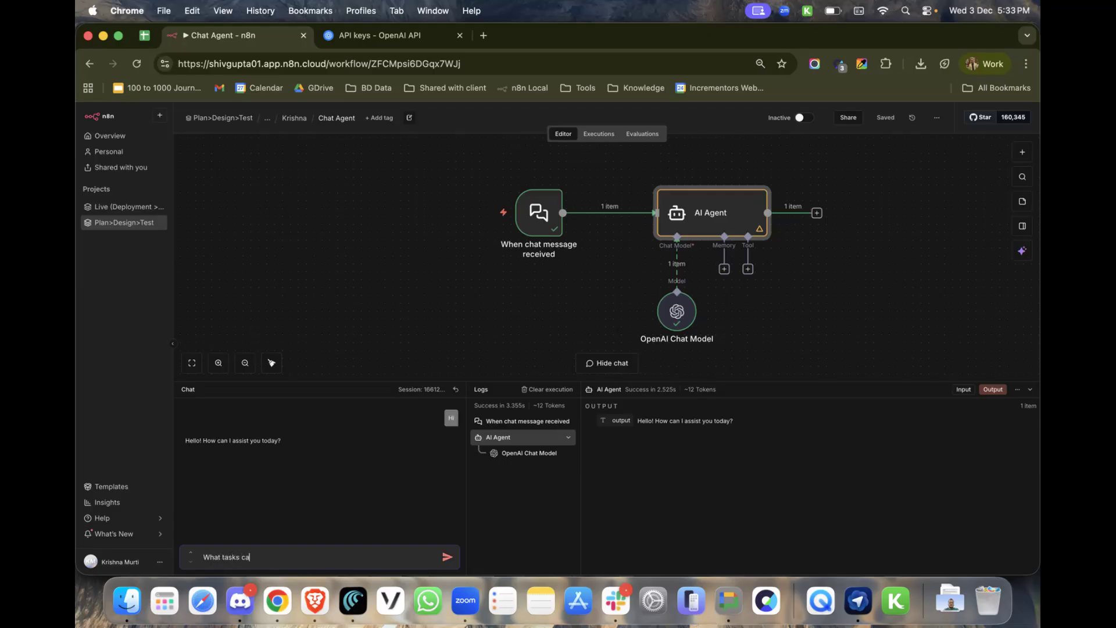
pyautogui.write('o for me?')
pyautogui.press('Return')
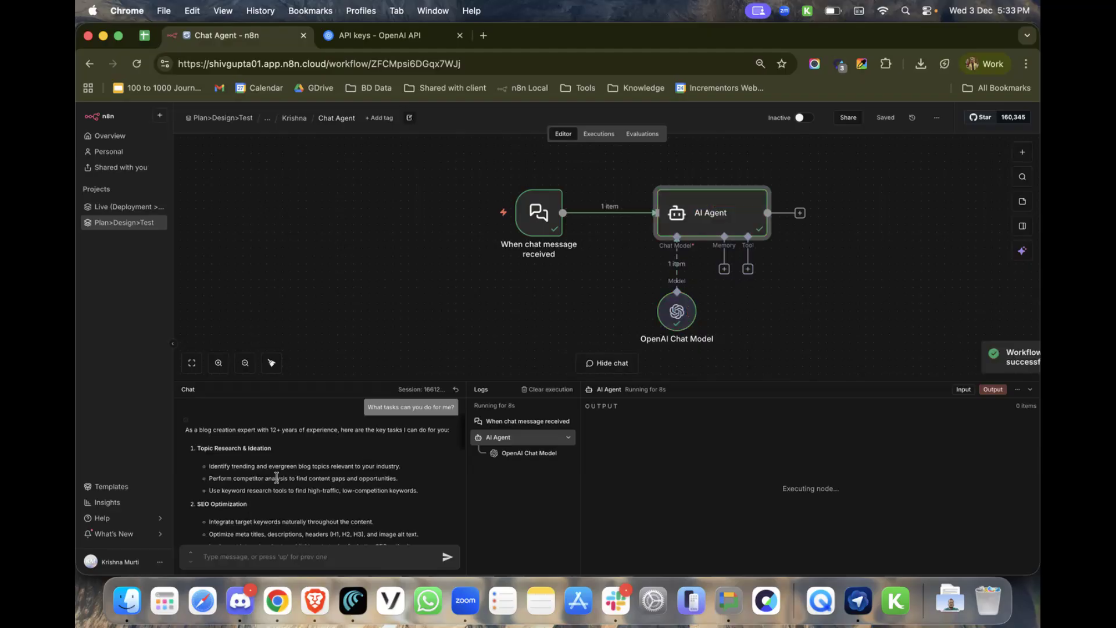
# Step: Read through the agent's reply about its tasks in the test chat, from its opening line to the end
pyautogui.scroll(2, 224, 463)
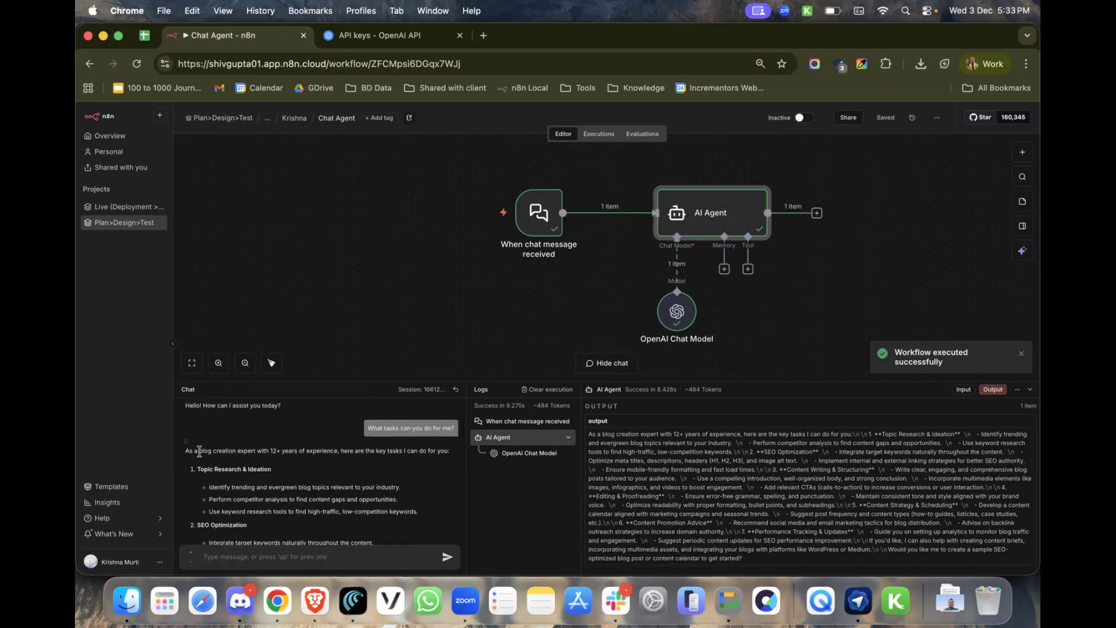
pyautogui.moveTo(199, 451); pyautogui.dragTo(307, 460)
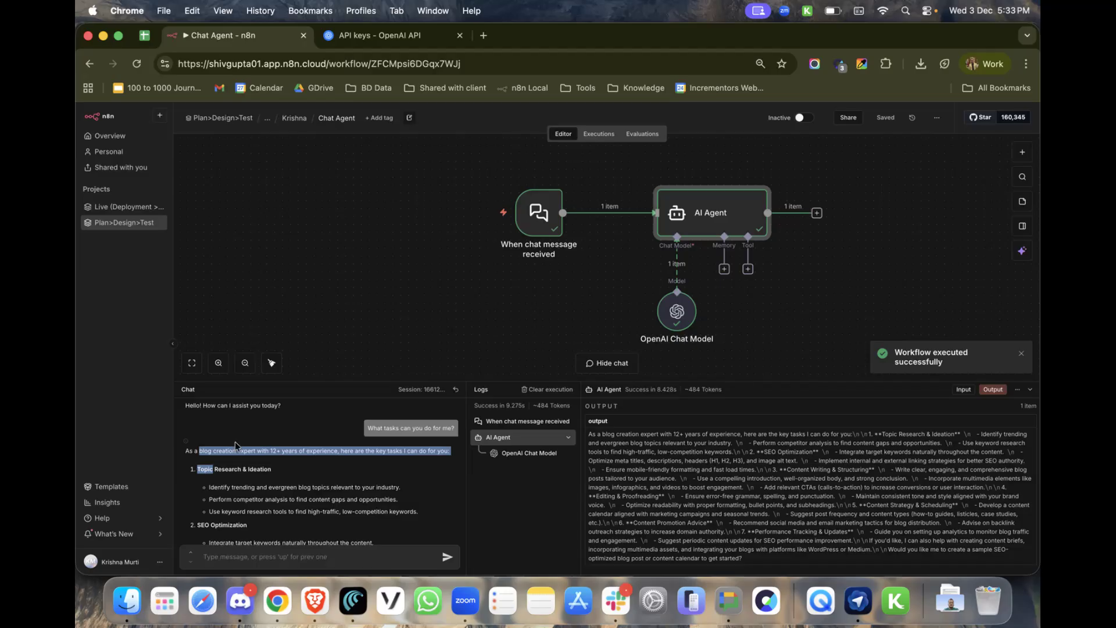
pyautogui.moveTo(213, 451); pyautogui.dragTo(359, 459)
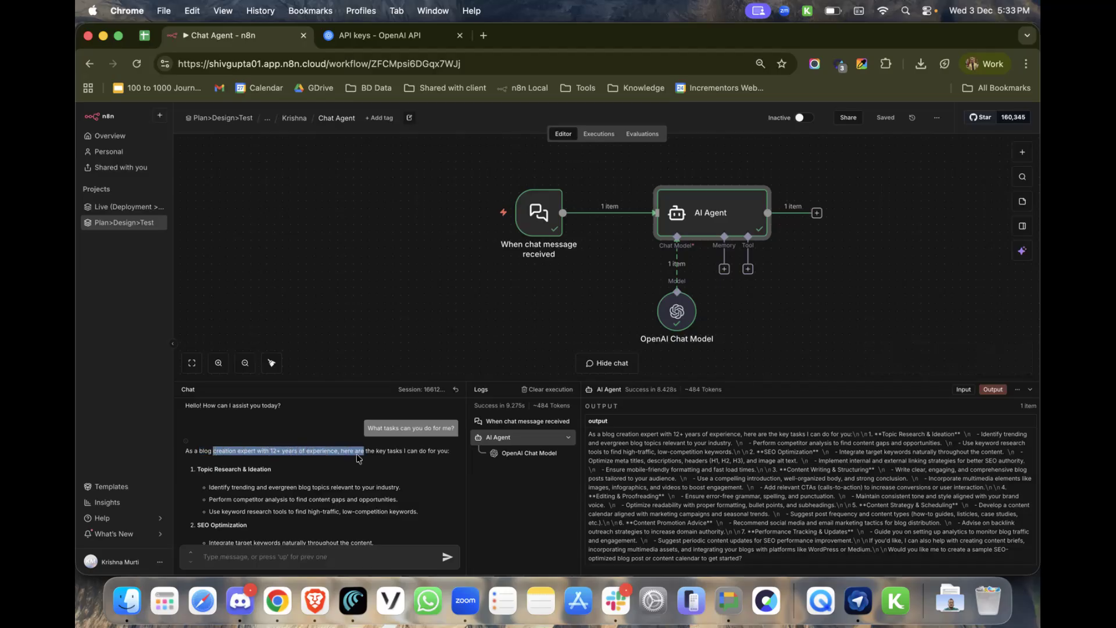
pyautogui.click(230, 451)
pyautogui.tripleClick(220, 449)
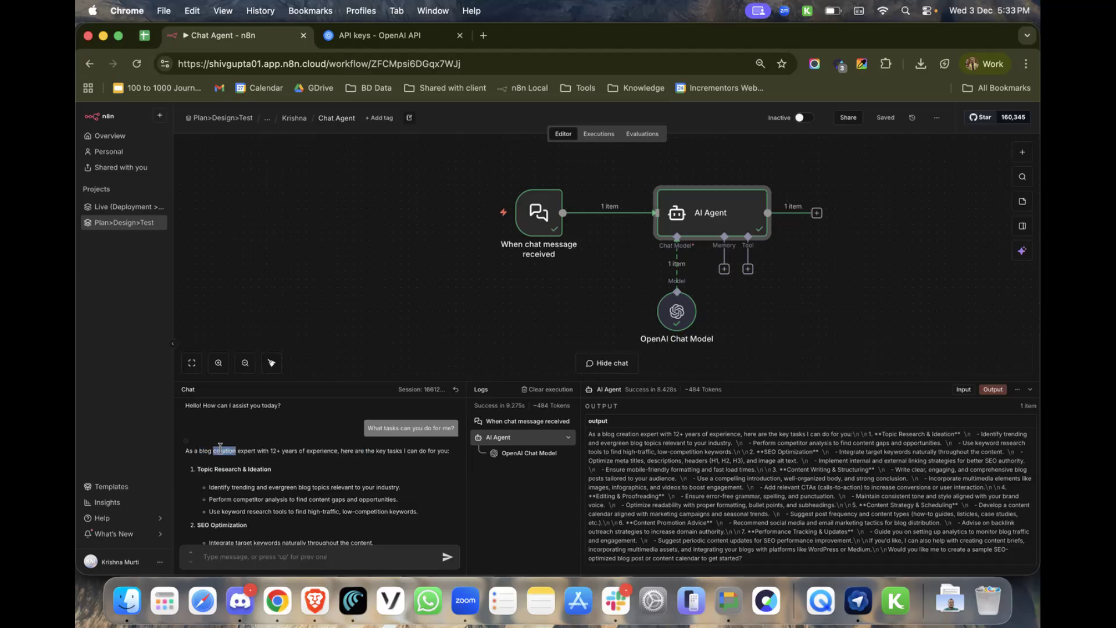
pyautogui.moveTo(221, 449); pyautogui.dragTo(294, 485)
pyautogui.scroll(-3, 297, 483)
pyautogui.scroll(-5, 296, 482)
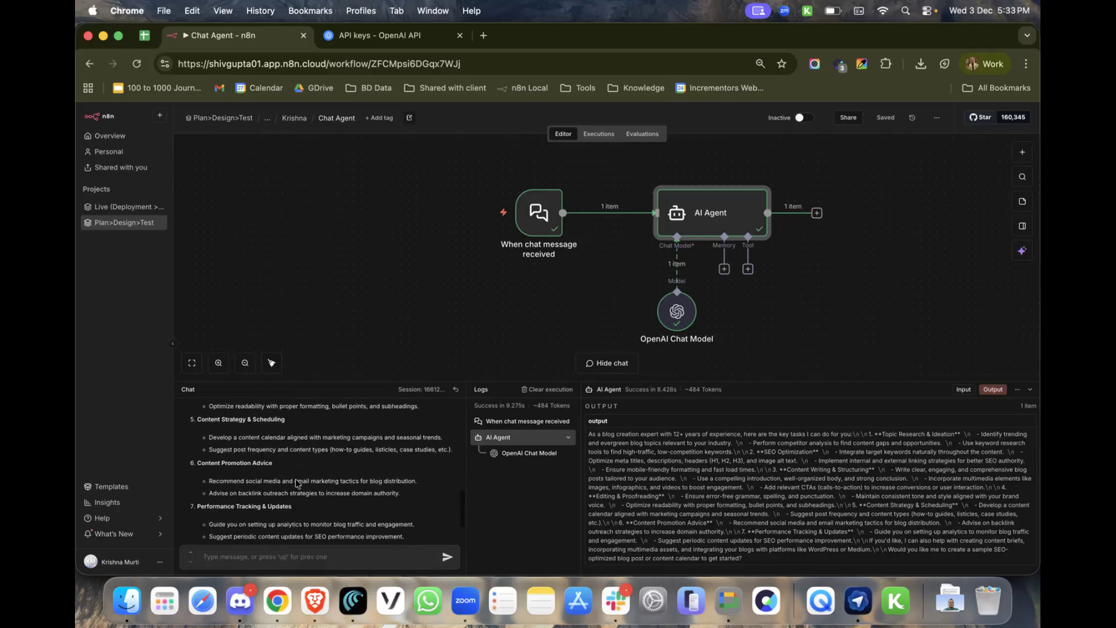
pyautogui.scroll(10, 297, 483)
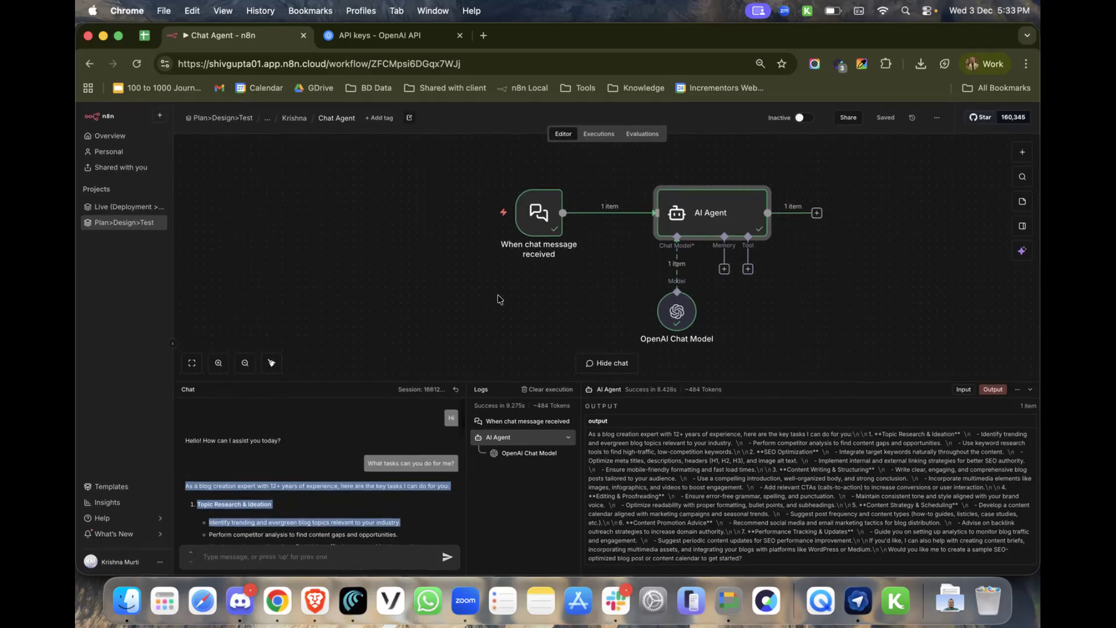
# Step: Review the AI Agent's system message and view the chat reply in an enlarged chat area
pyautogui.doubleClick(726, 219)
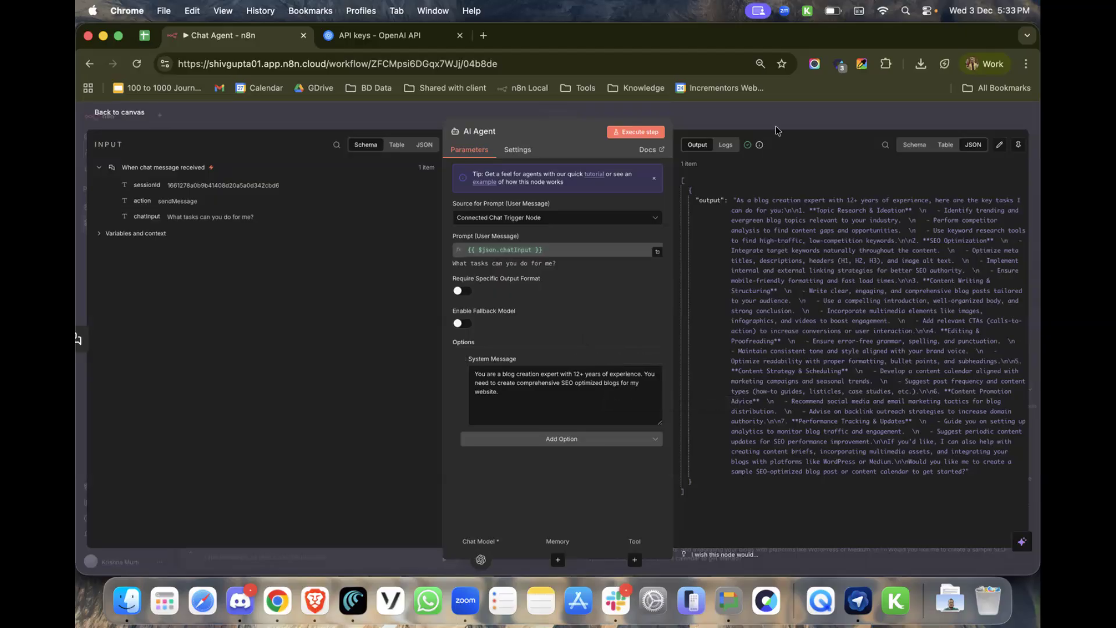
pyautogui.click(789, 111)
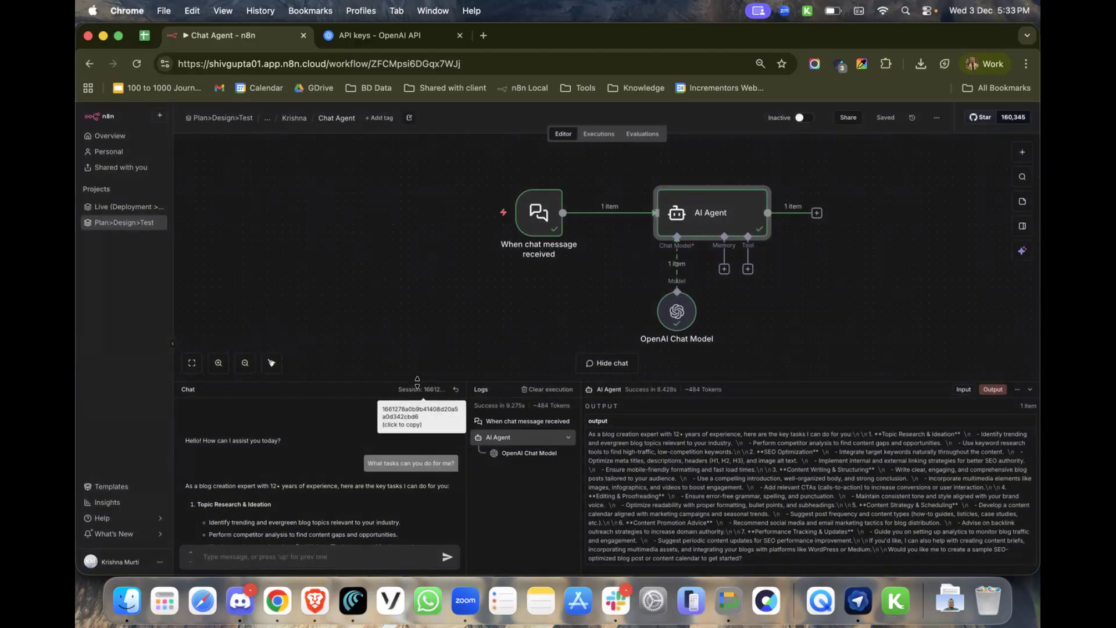
pyautogui.moveTo(418, 382); pyautogui.dragTo(417, 225)
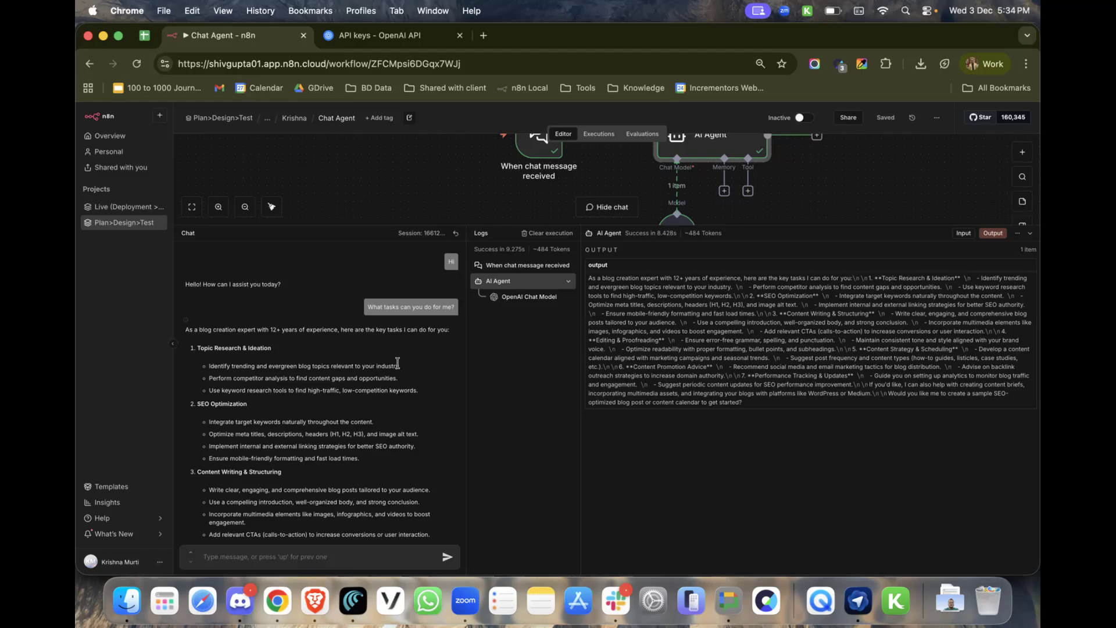
pyautogui.press('super+equal')
pyautogui.press('super+equal')
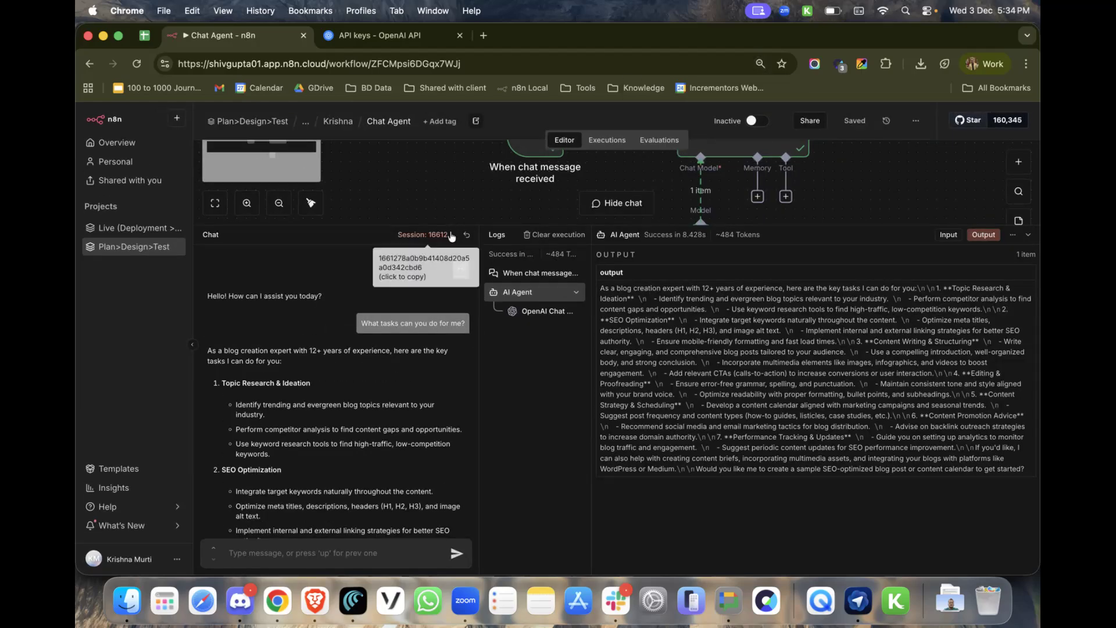
pyautogui.moveTo(454, 225); pyautogui.dragTo(449, 371)
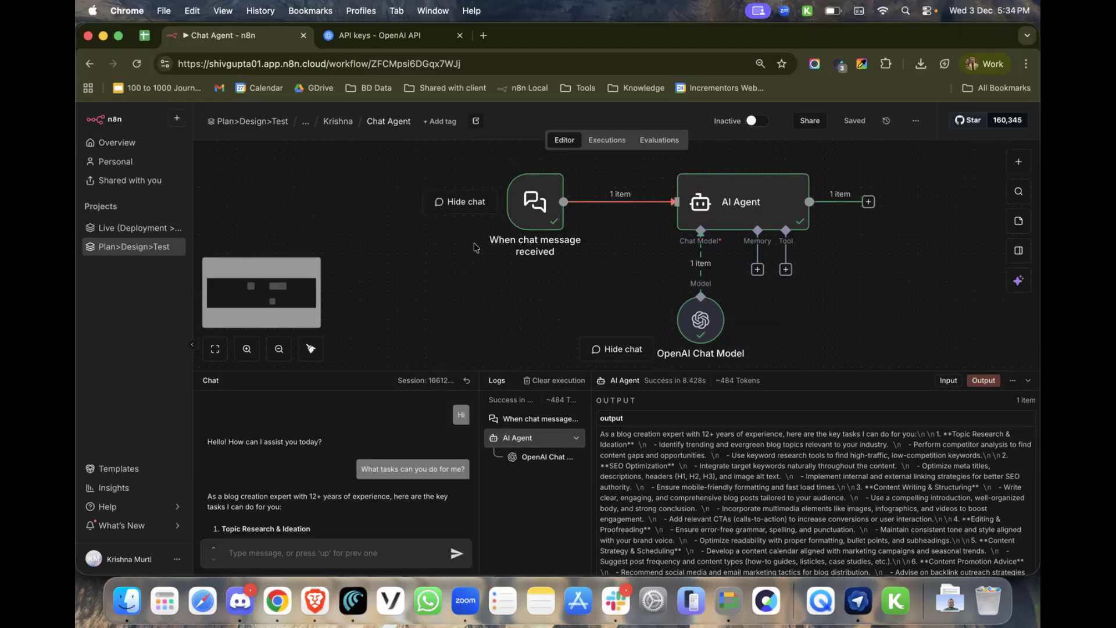
# Step: Make the chat of the When chat message received trigger publicly available and copy its Chat URL
pyautogui.doubleClick(536, 213)
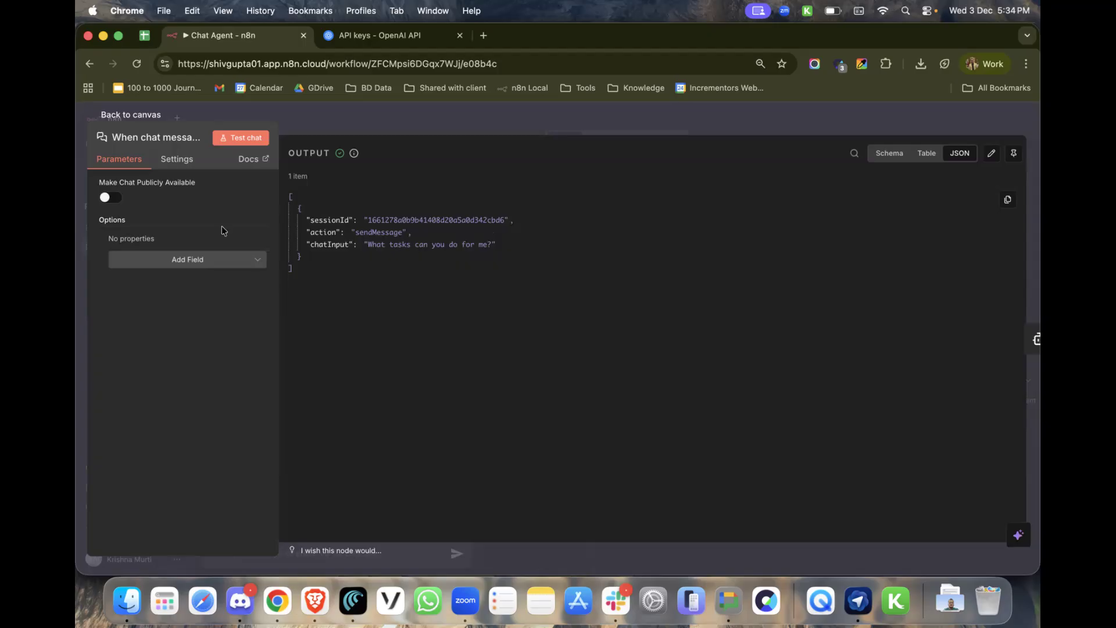
pyautogui.click(110, 198)
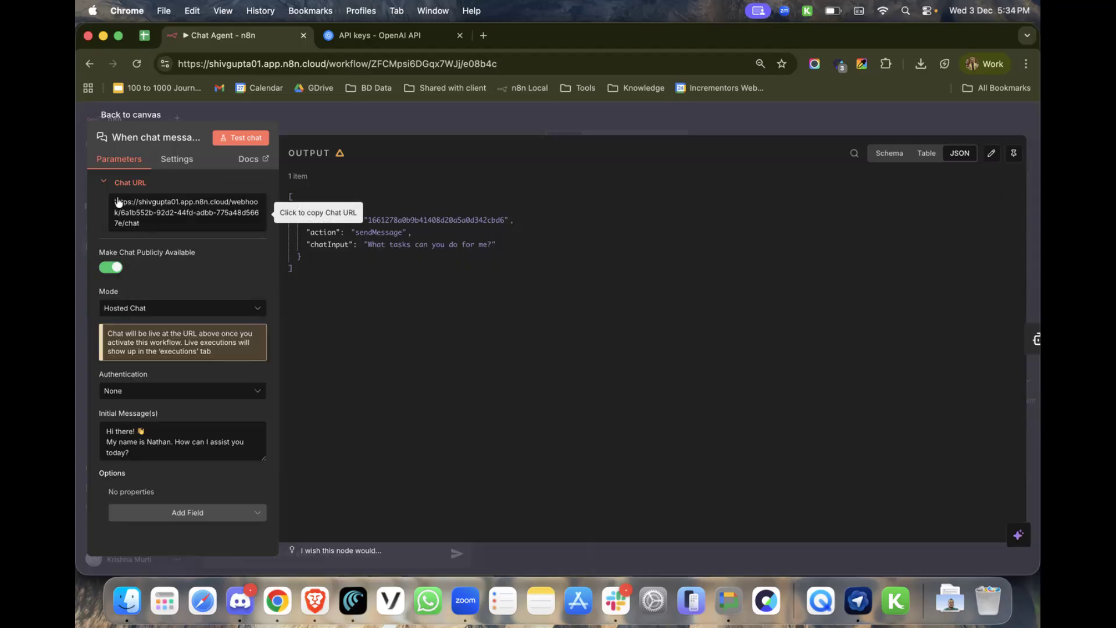
pyautogui.click(118, 202)
pyautogui.click(651, 129)
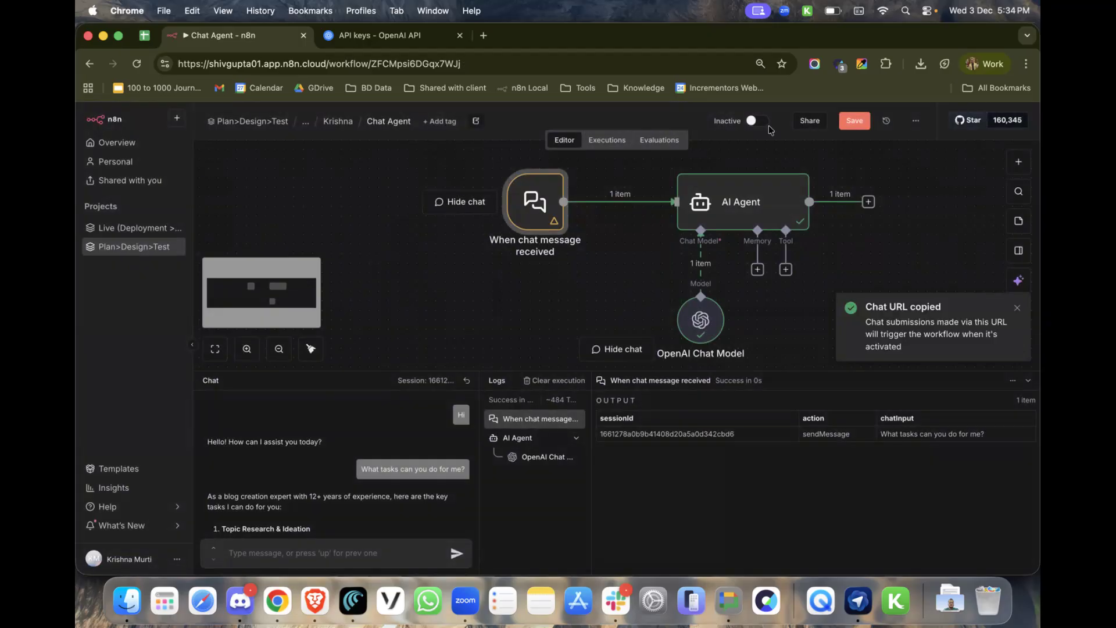
# Step: Activate the Chat Agent workflow and open the copied chat URL in a new browser tab
pyautogui.click(755, 120)
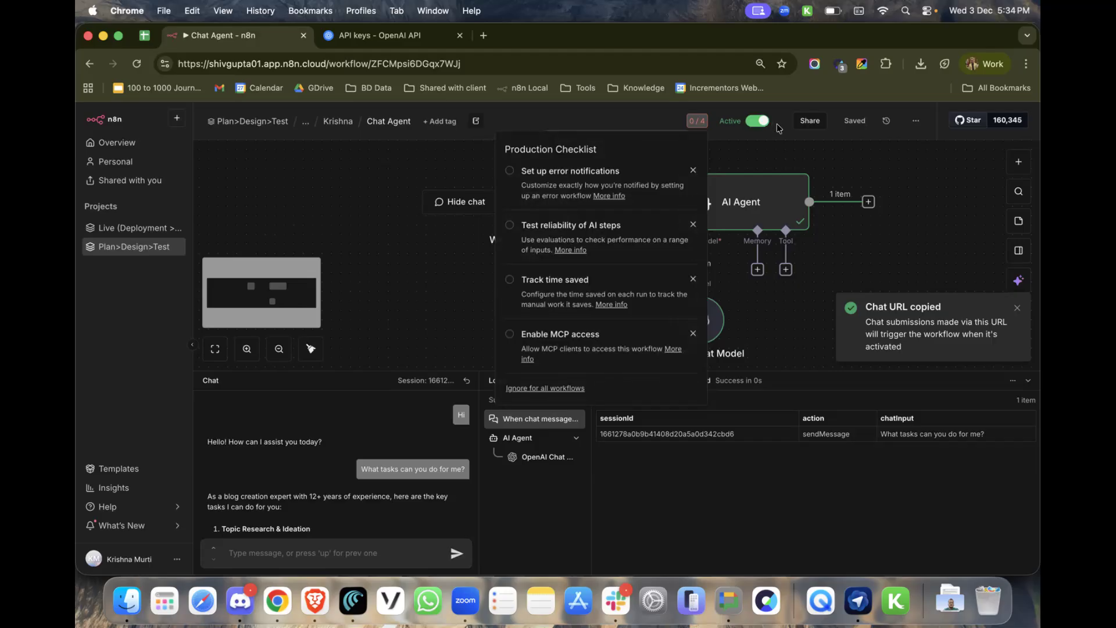
pyautogui.click(870, 156)
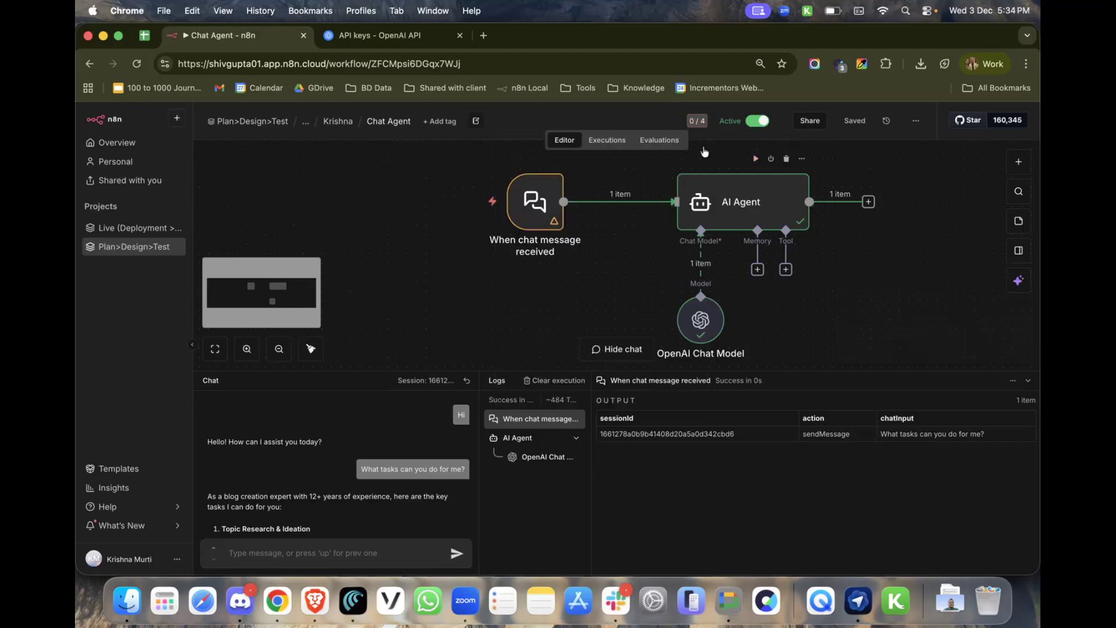
pyautogui.click(483, 37)
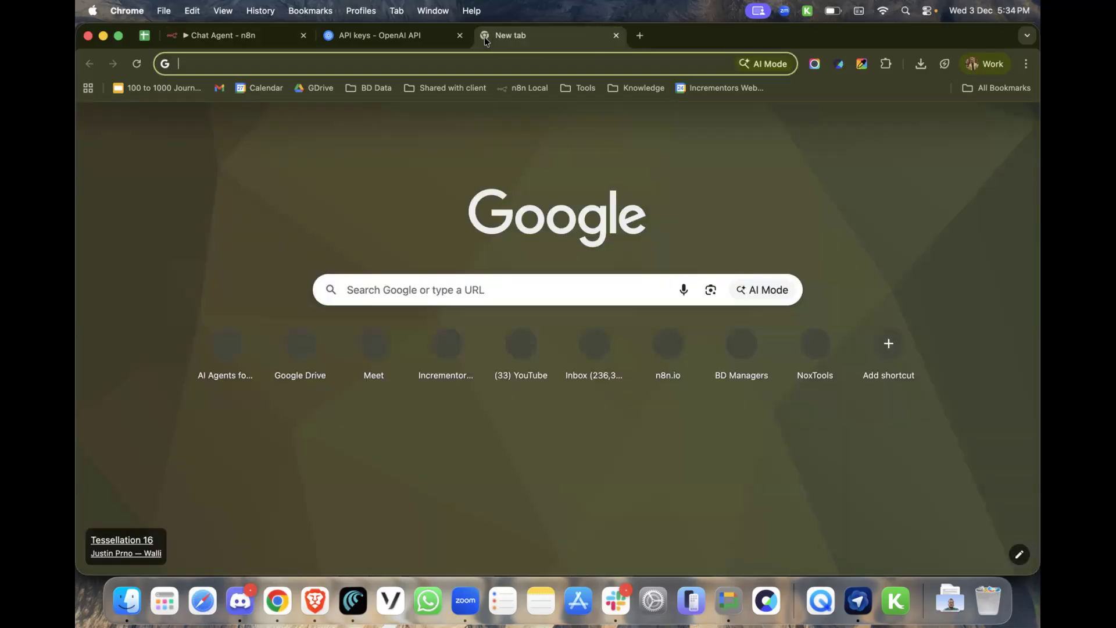
pyautogui.press('super+v')
pyautogui.press('Return')
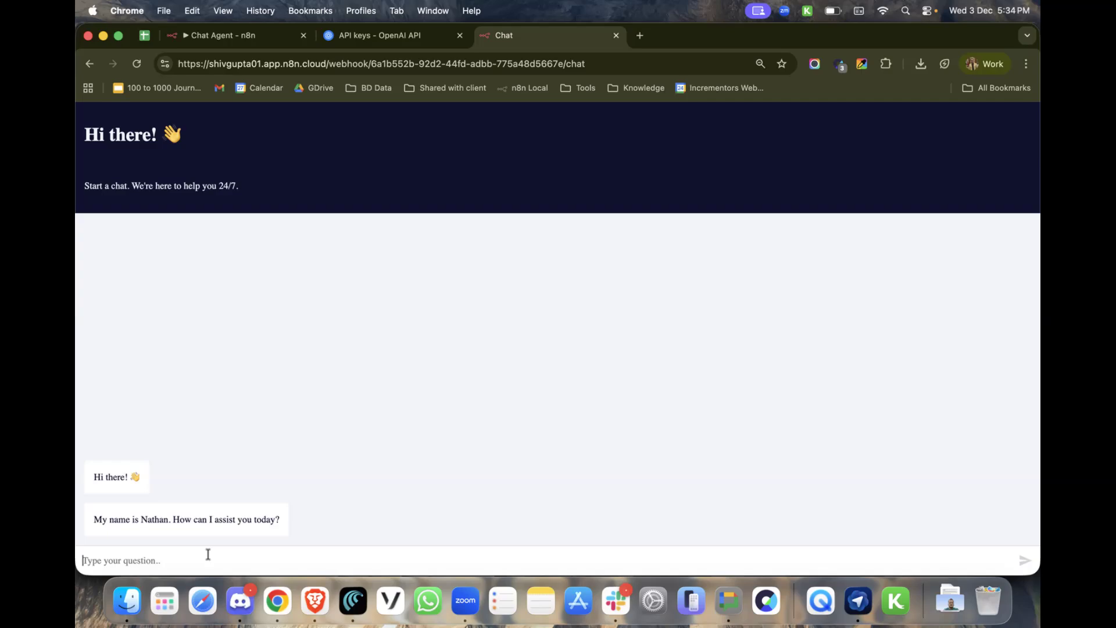
# Step: Send "How can you help me here?" in the hosted chat and read the agent's reply
pyautogui.write('How can you h')
pyautogui.write('elp me with')
pyautogui.write(' here?')
pyautogui.press('Return')
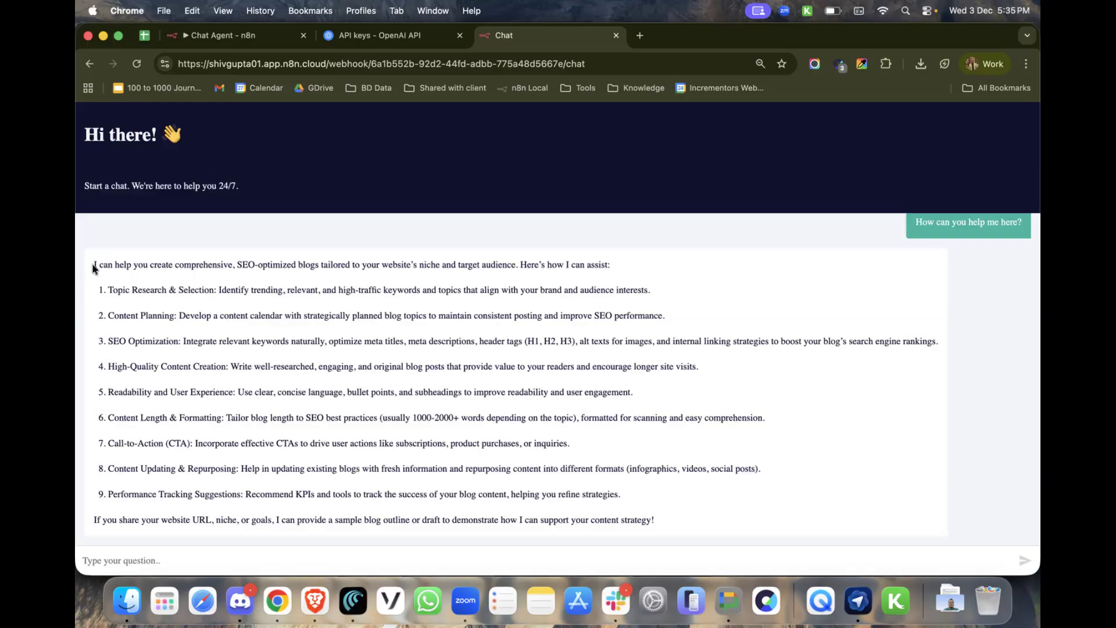
pyautogui.moveTo(93, 268); pyautogui.dragTo(321, 354)
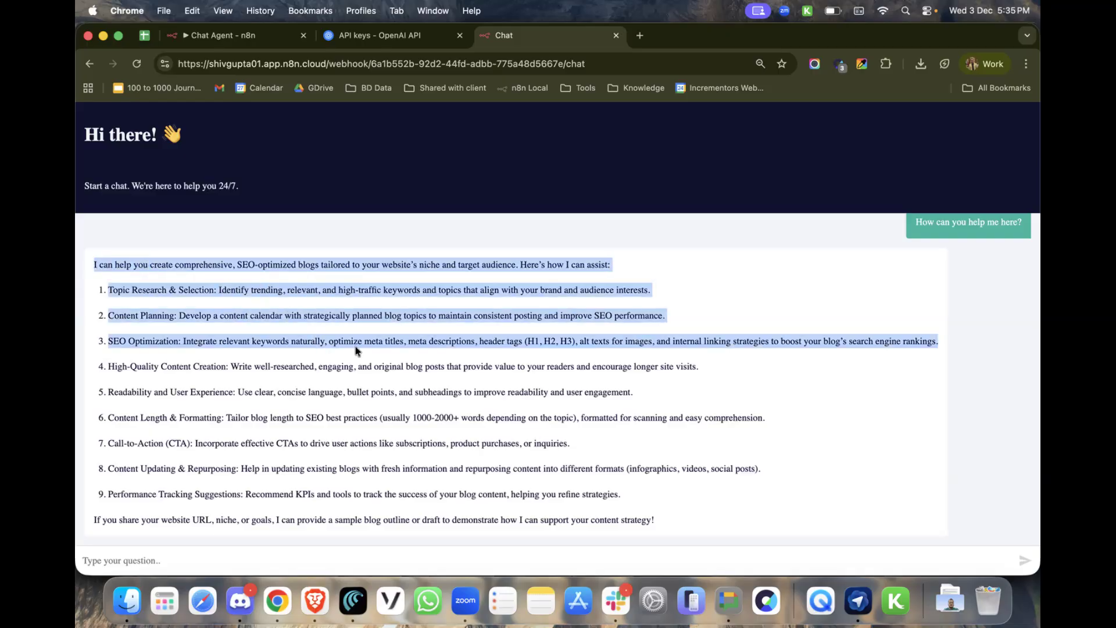
pyautogui.click(356, 382)
pyautogui.tripleClick(321, 405)
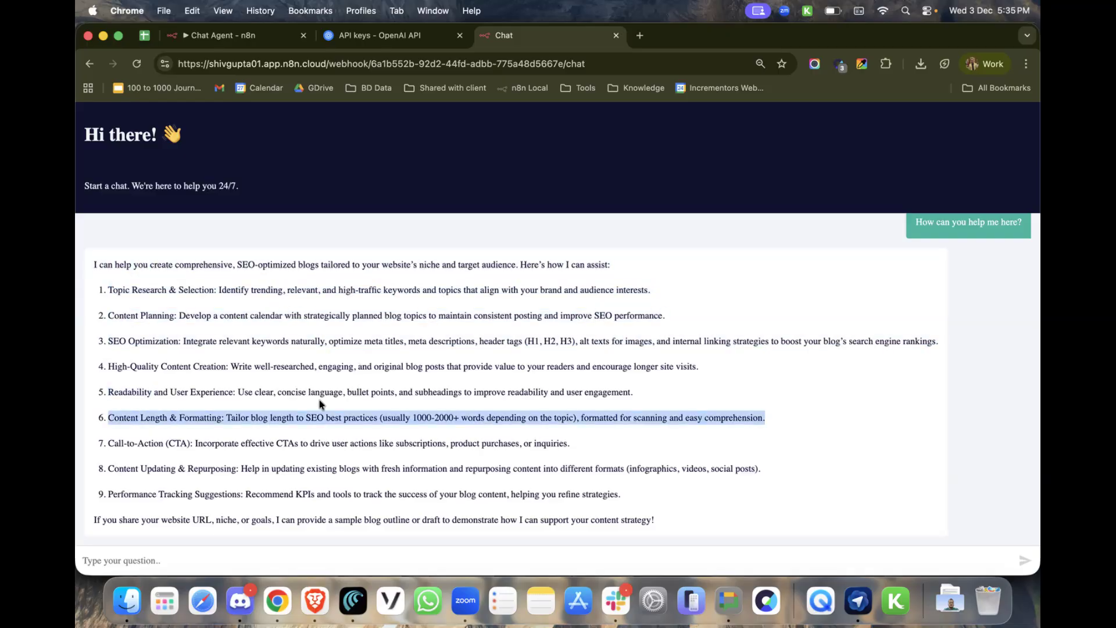
# Step: Require a specific output format in the Chat Agent workflow's AI Agent node and attach a Structured Output Parser to it
pyautogui.click(260, 29)
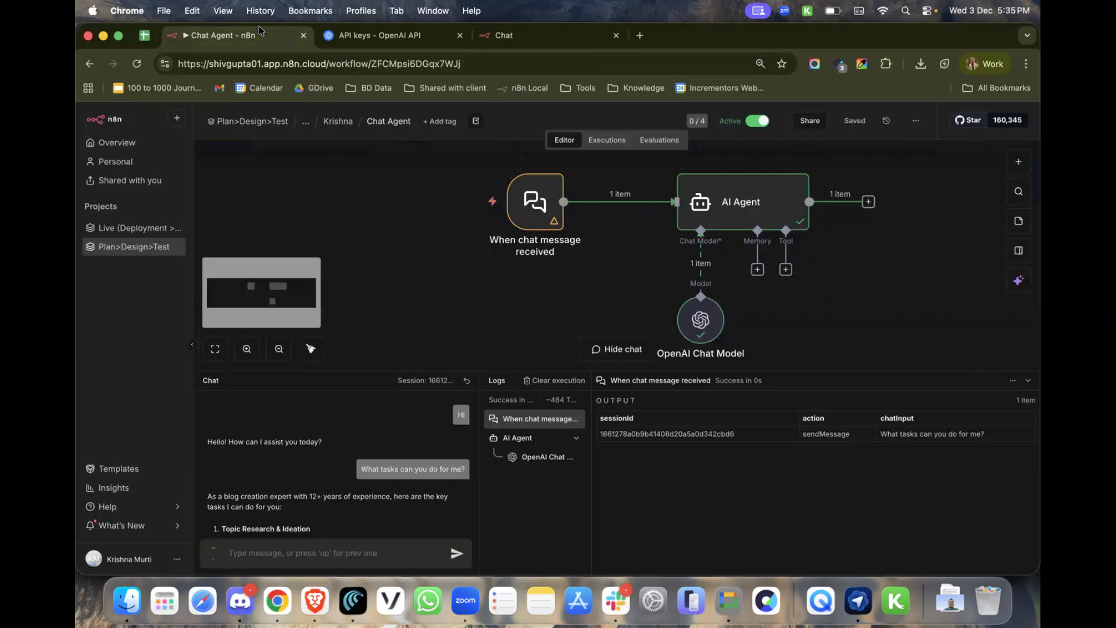
pyautogui.click(789, 210)
pyautogui.doubleClick(788, 211)
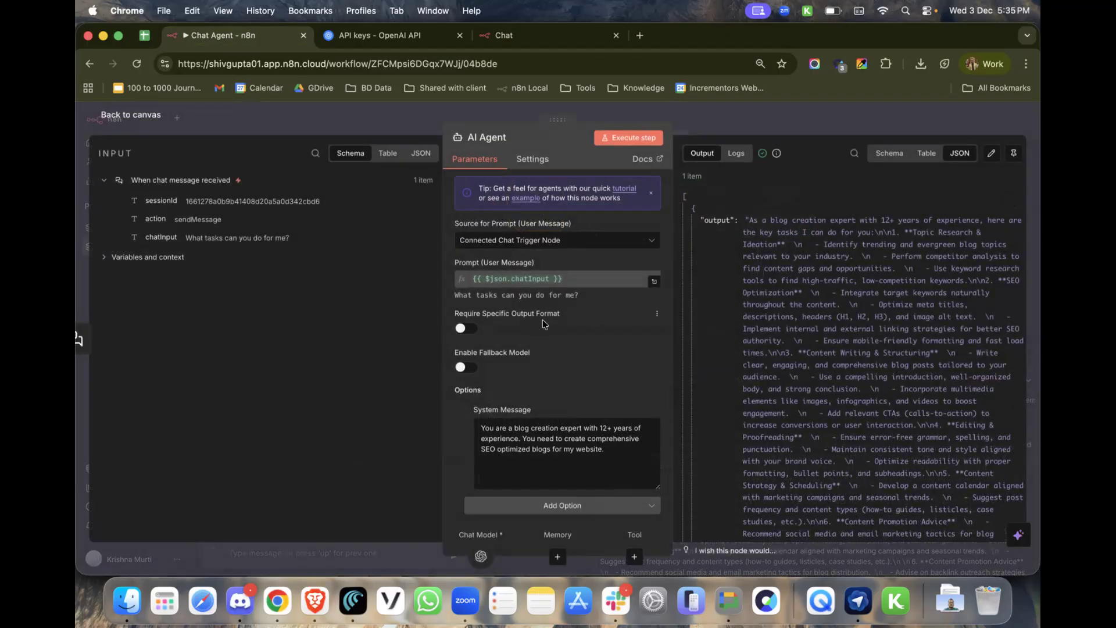
pyautogui.click(467, 329)
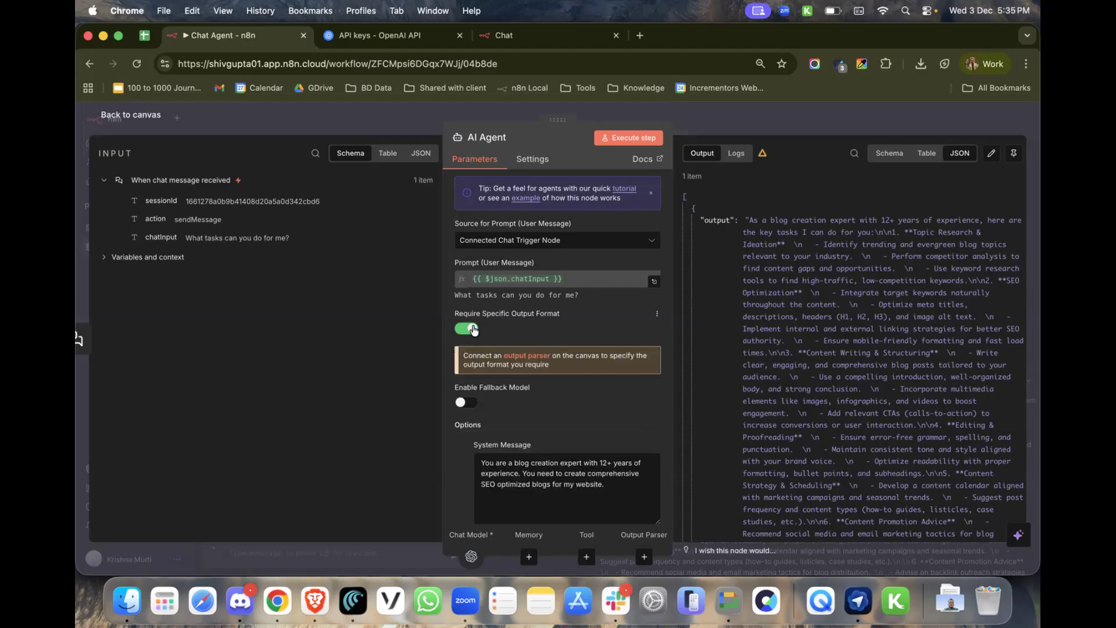
pyautogui.click(526, 356)
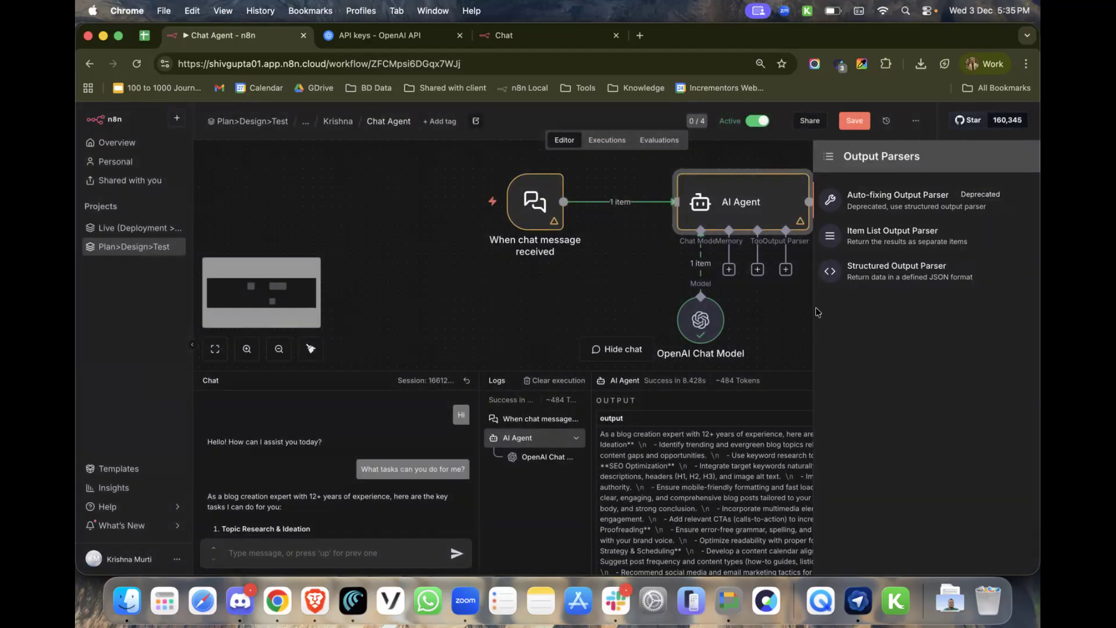
pyautogui.click(888, 279)
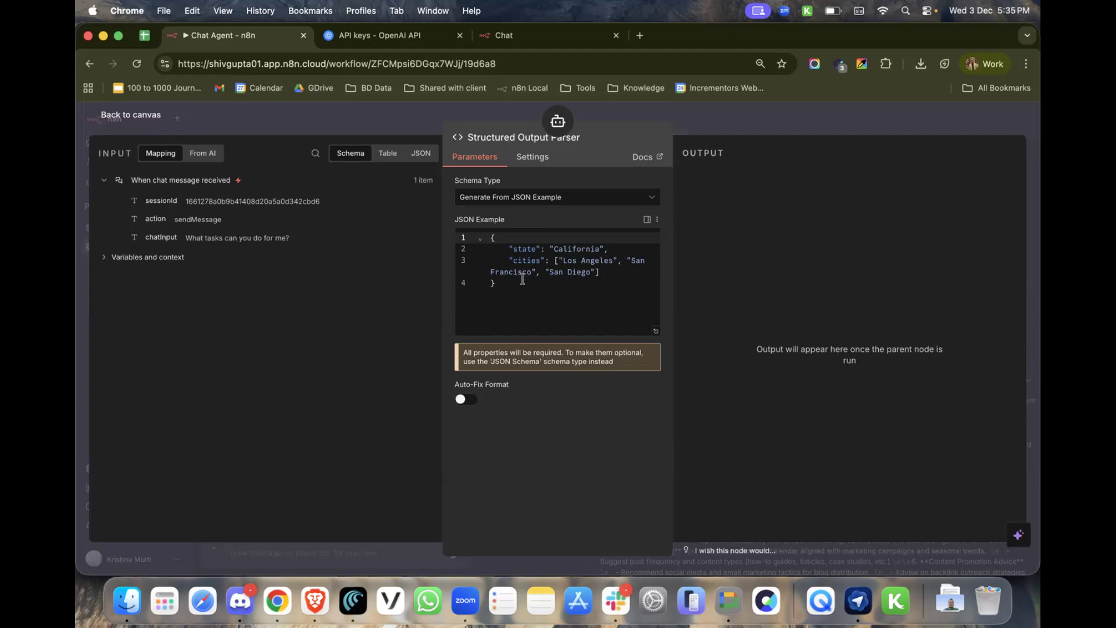
# Step: Replace the cities entry in the parser's JSON example with a second copy of the state line, without a trailing comma
pyautogui.click(536, 198)
pyautogui.click(736, 297)
pyautogui.click(534, 250)
pyautogui.tripleClick(534, 250)
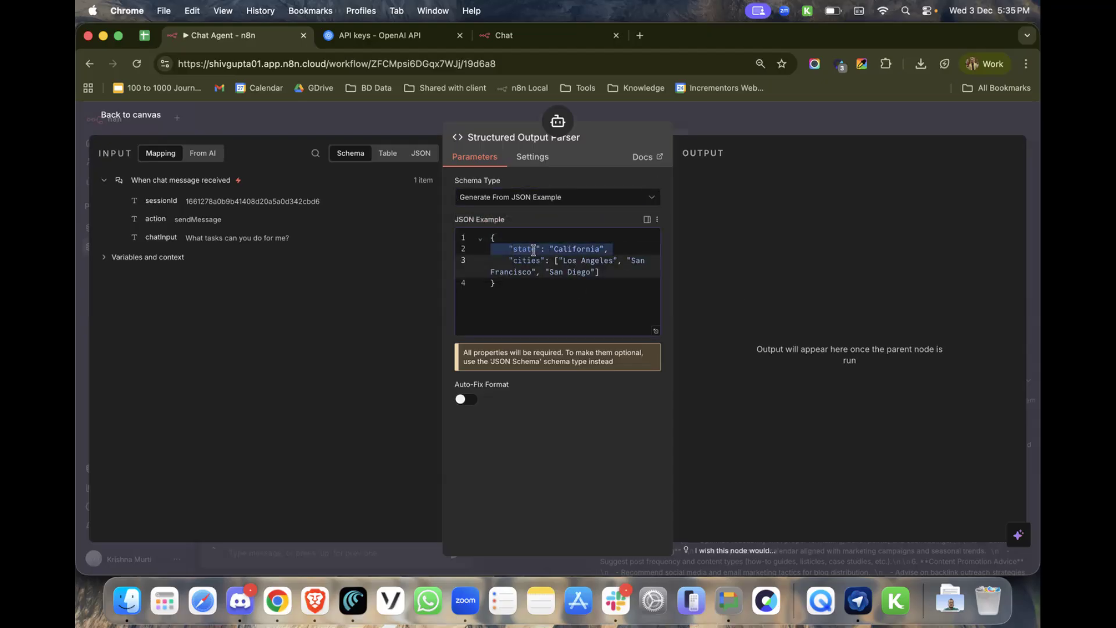
pyautogui.tripleClick(535, 260)
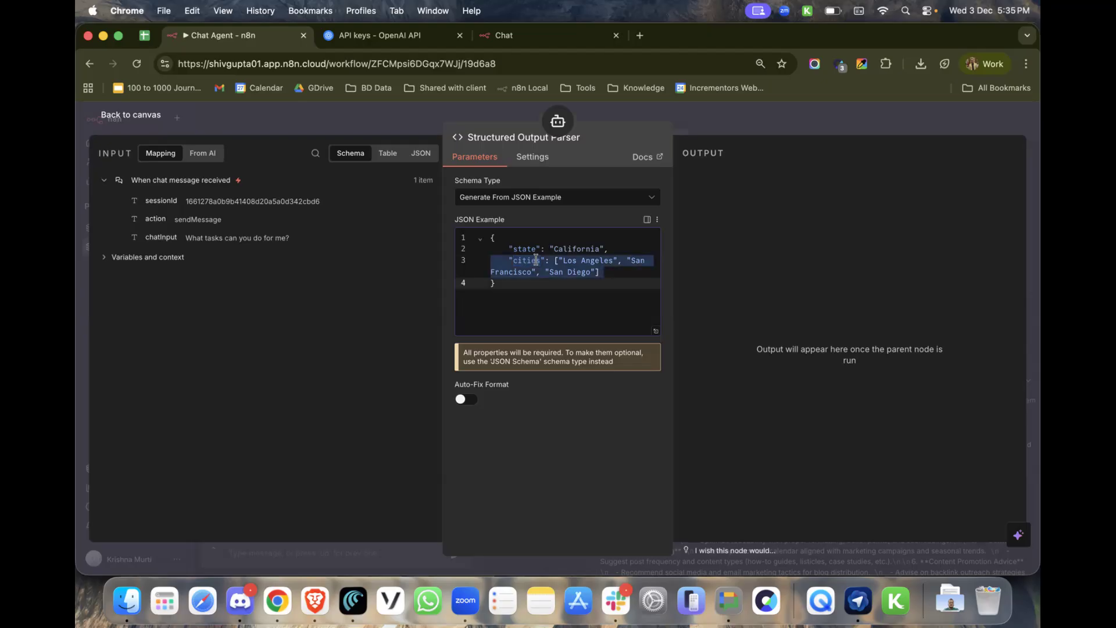
pyautogui.press('BackSpace')
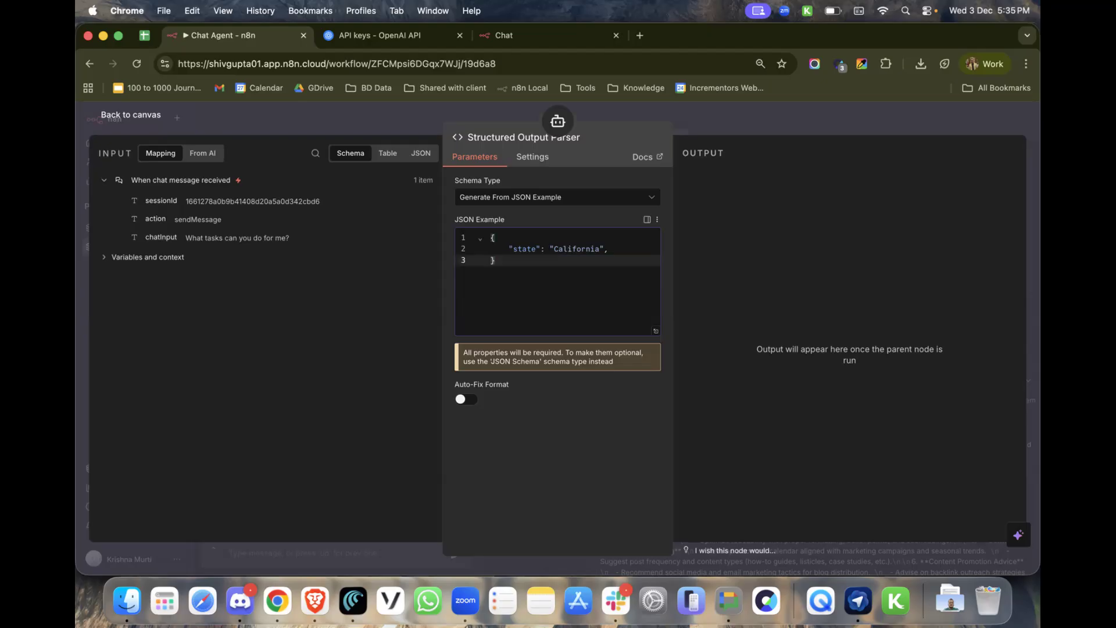
pyautogui.press('Return')
pyautogui.press('Up')
pyautogui.press('super+v')
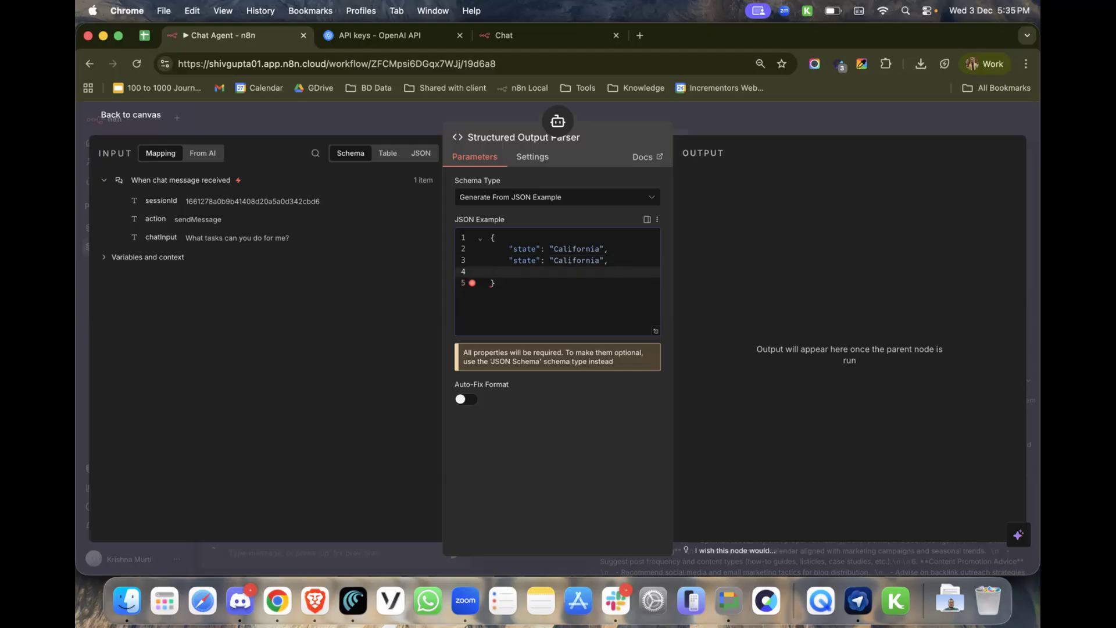
pyautogui.press('Left')
pyautogui.press('Delete')
# Step: Rename the two keys in the JSON example to "Date" and "Response"
pyautogui.doubleClick(521, 249)
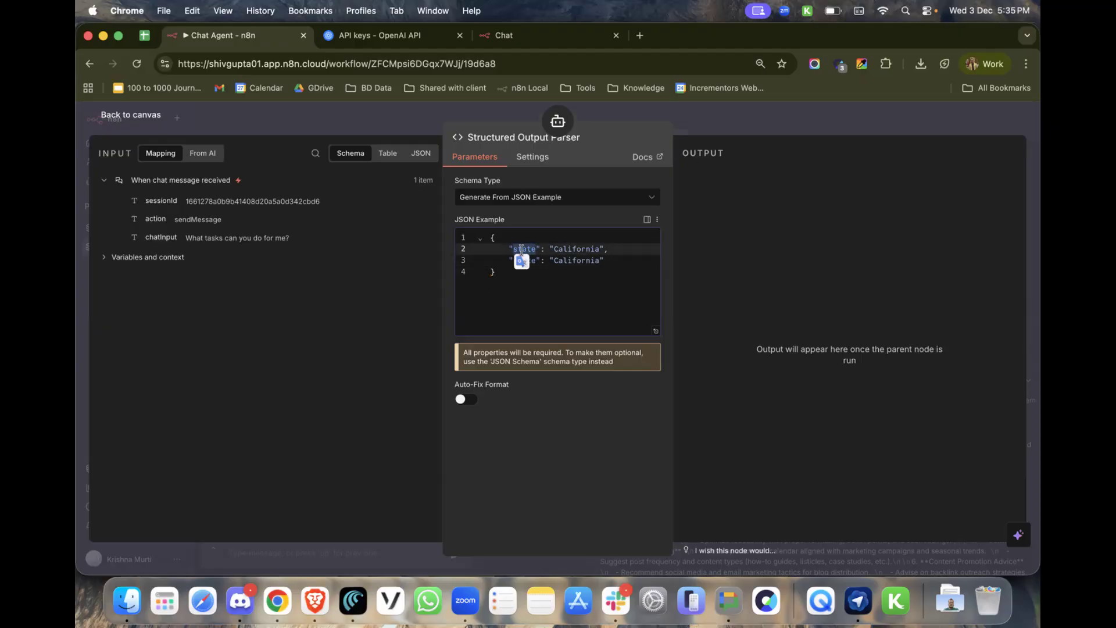
pyautogui.write('Date')
pyautogui.click(538, 261)
pyautogui.doubleClick(525, 261)
pyautogui.write('Response')
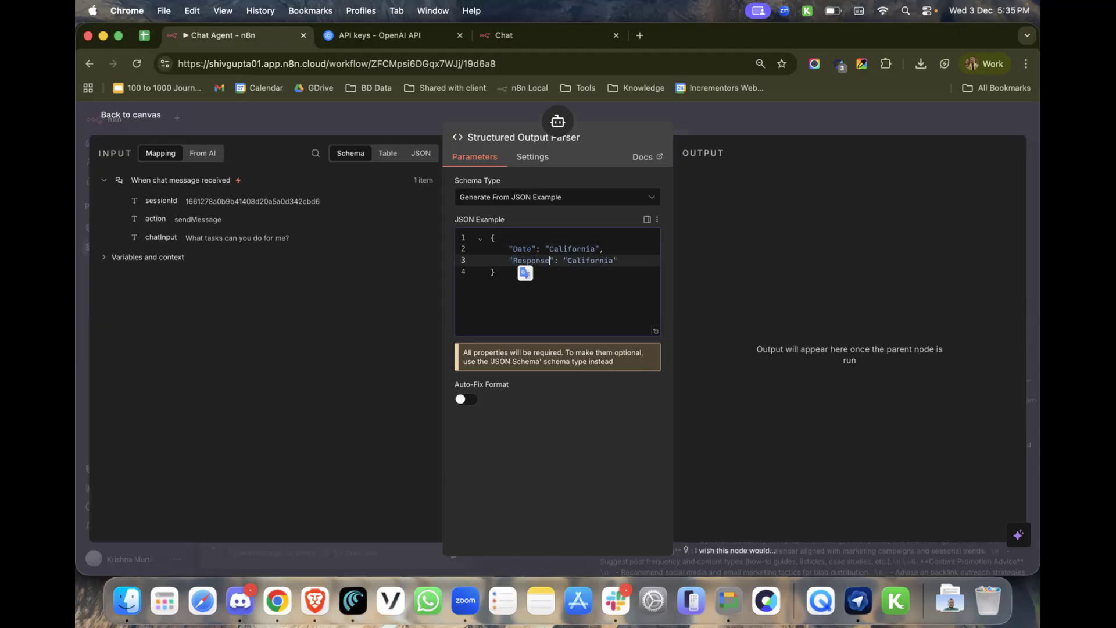
# Step: Set the example values to "3rd Dec 20205" for Date and "Your response" for Response, and save the workflow
pyautogui.doubleClick(562, 250)
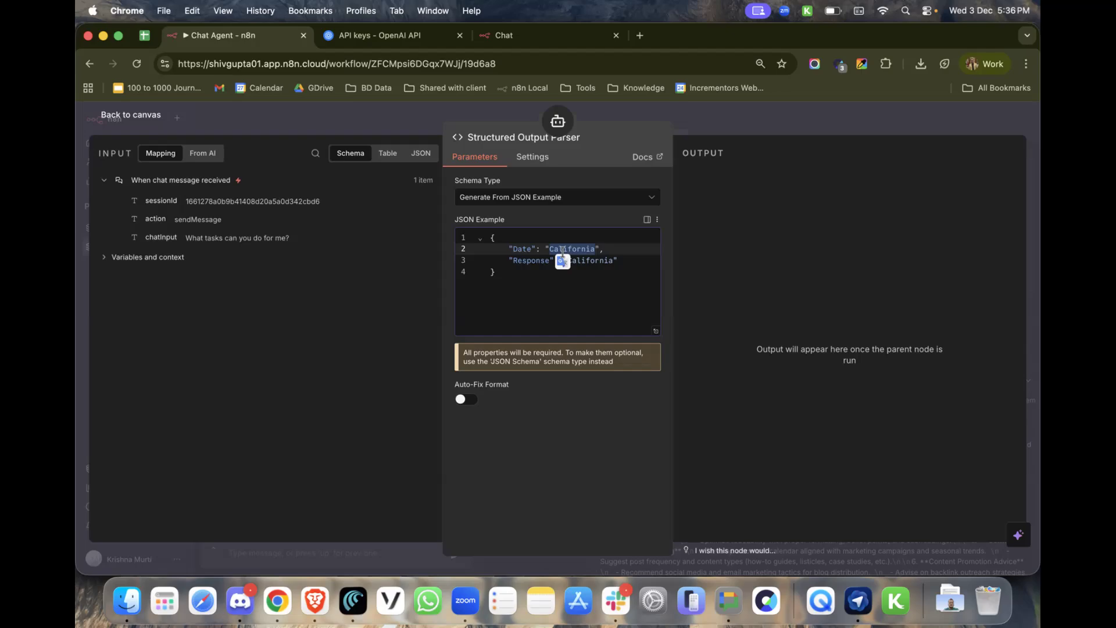
pyautogui.write('3rd Dec 20205')
pyautogui.doubleClick(594, 261)
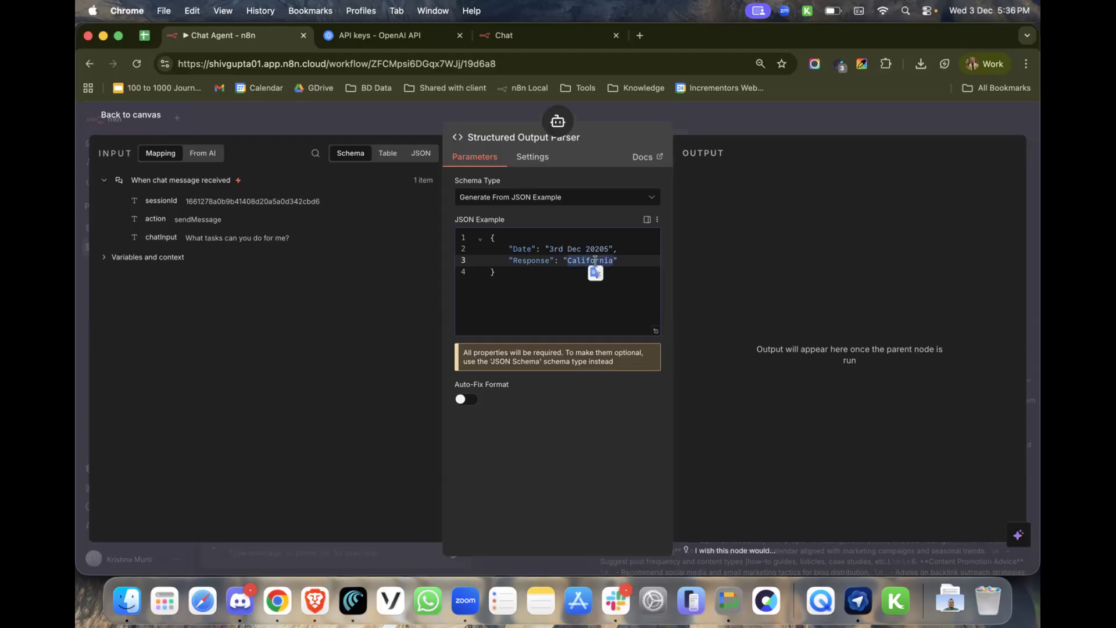
pyautogui.write('Your response')
pyautogui.press('Escape')
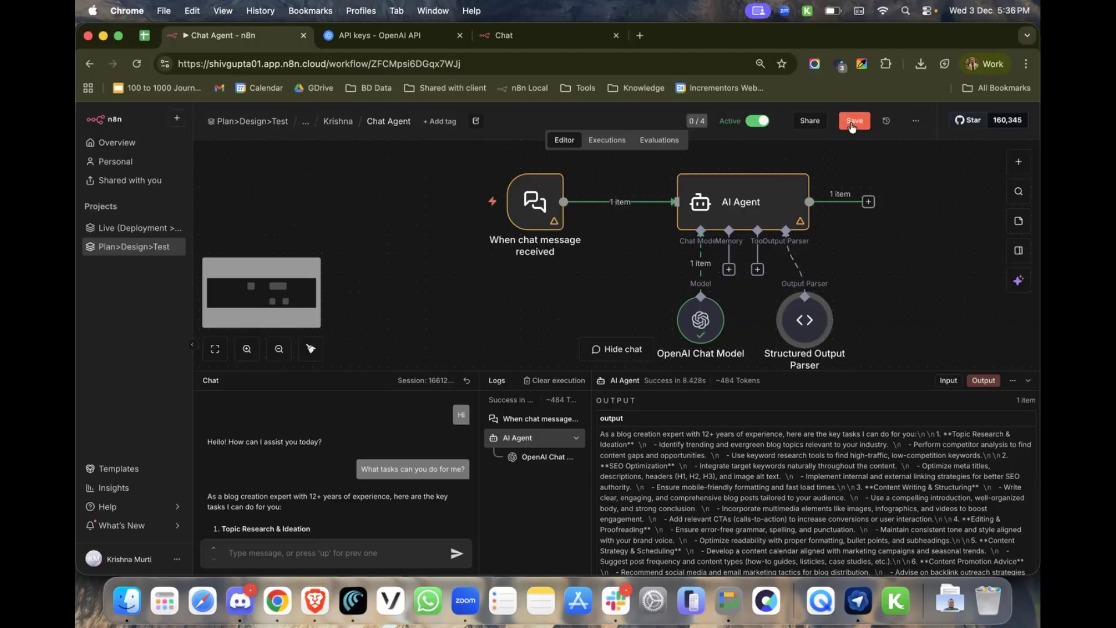
pyautogui.click(854, 122)
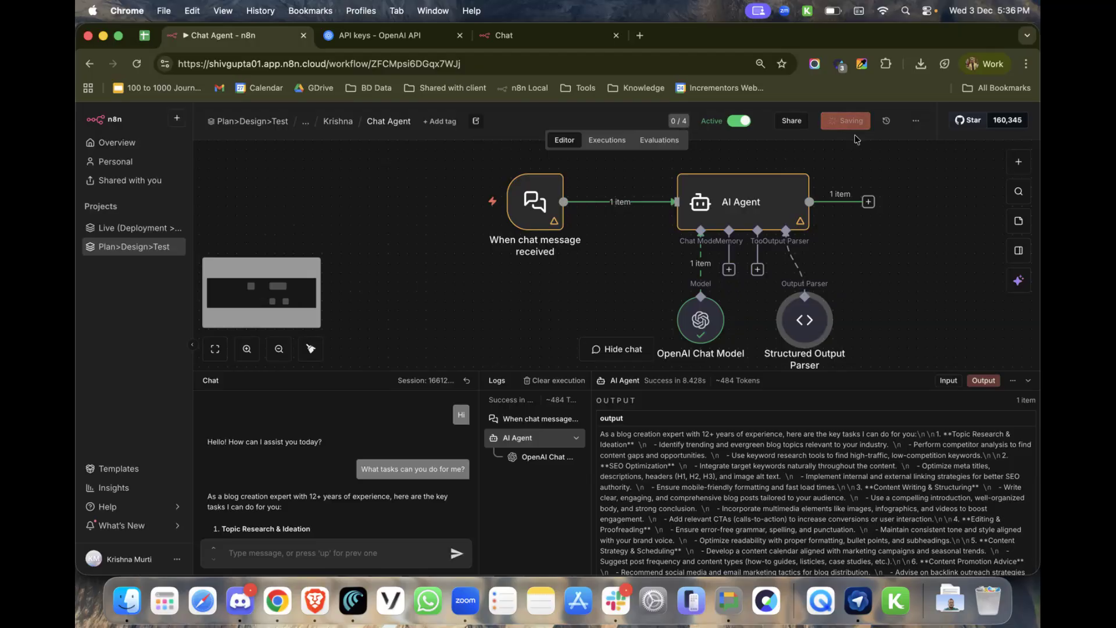
# Step: Send the earlier question "How can you help me here?" again in the hosted chat
pyautogui.click(537, 41)
pyautogui.tripleClick(931, 223)
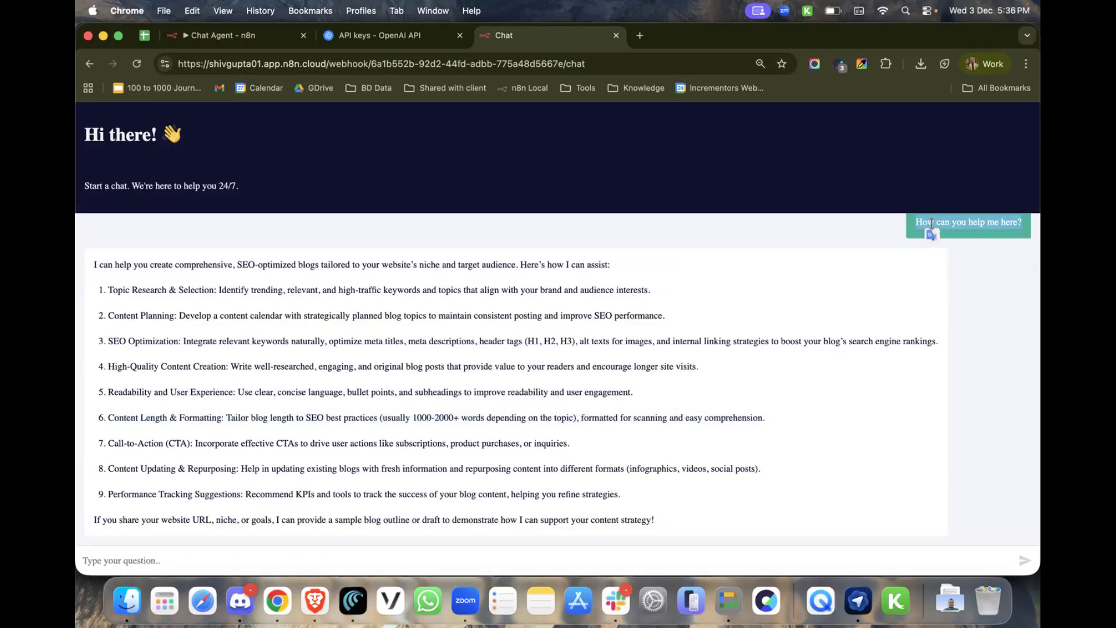
pyautogui.press('super+c')
pyautogui.click(198, 561)
pyautogui.press('super+v')
pyautogui.press('Return')
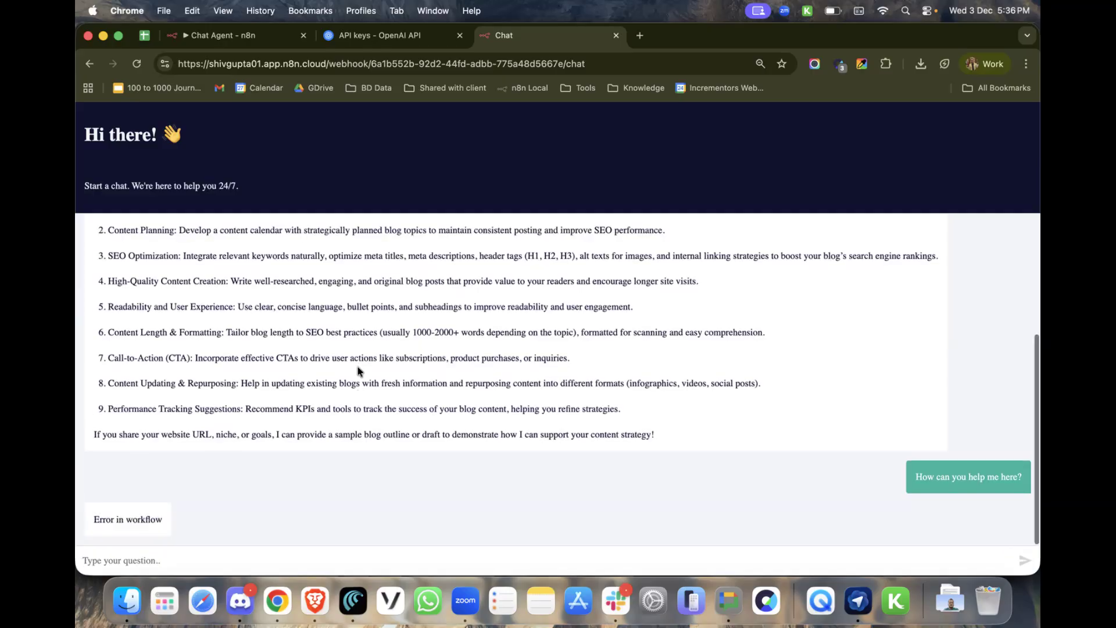
# Step: Open the latest workflow execution and examine the Structured Output Parser's error details
pyautogui.click(246, 34)
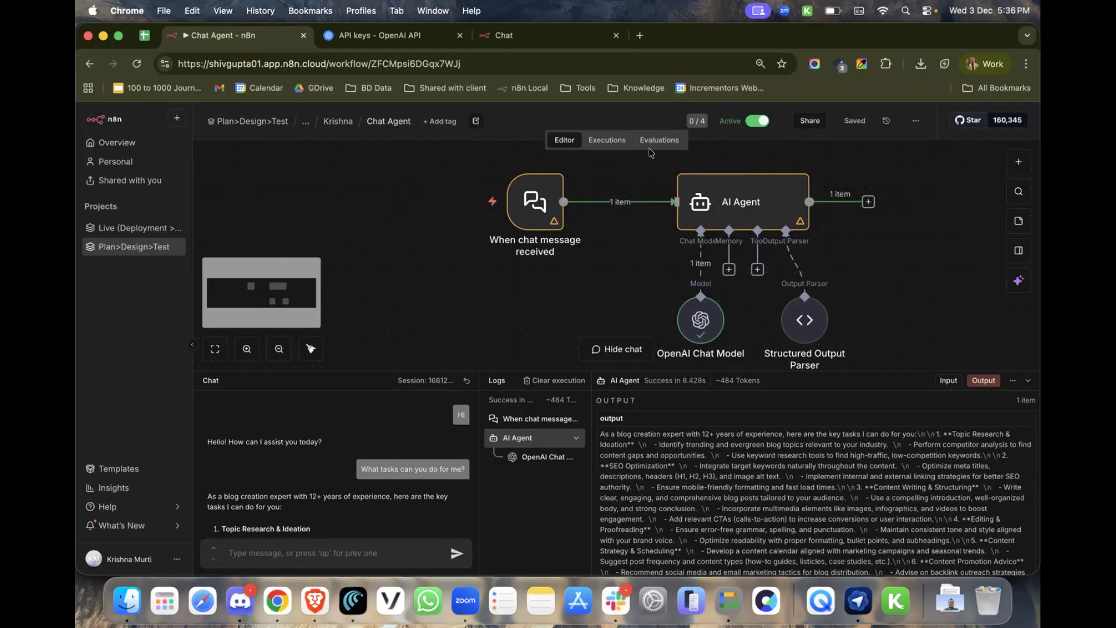
pyautogui.click(1027, 380)
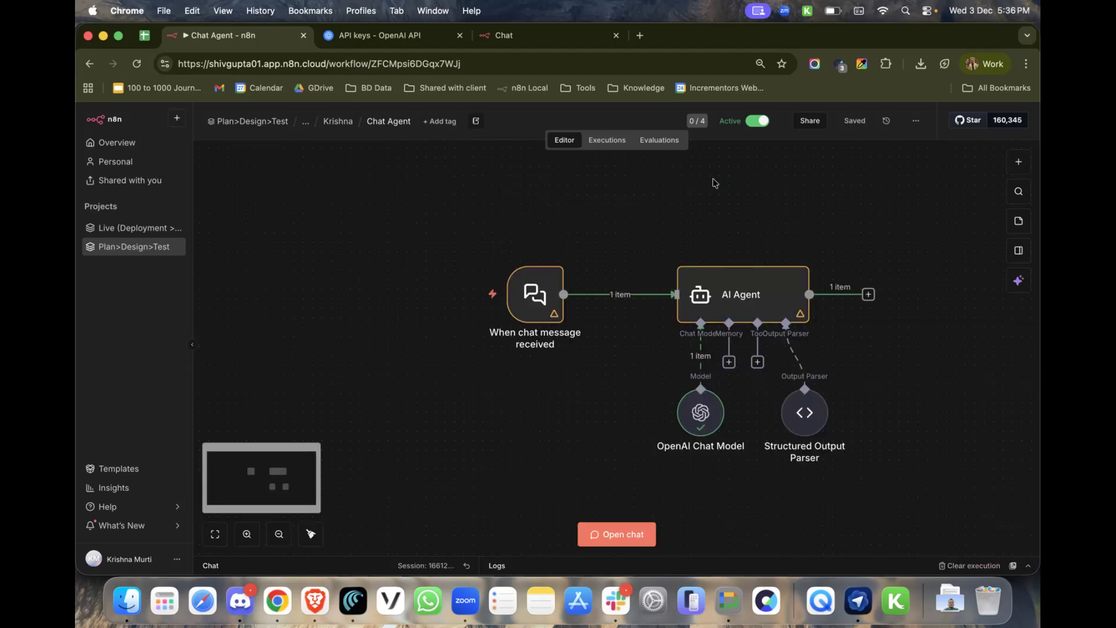
pyautogui.click(607, 141)
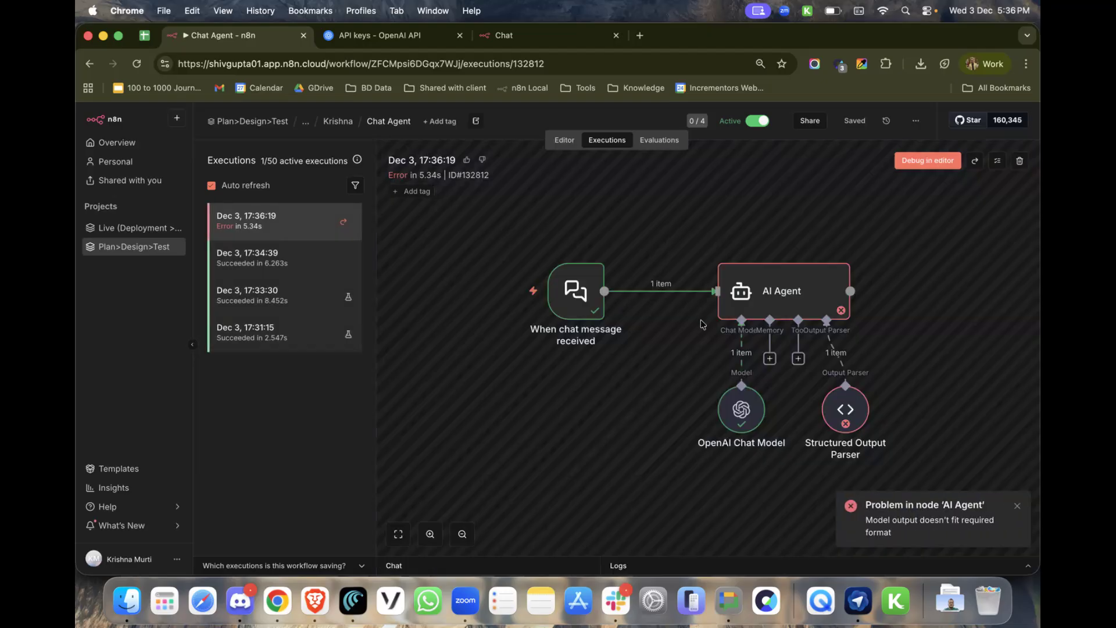
pyautogui.doubleClick(847, 413)
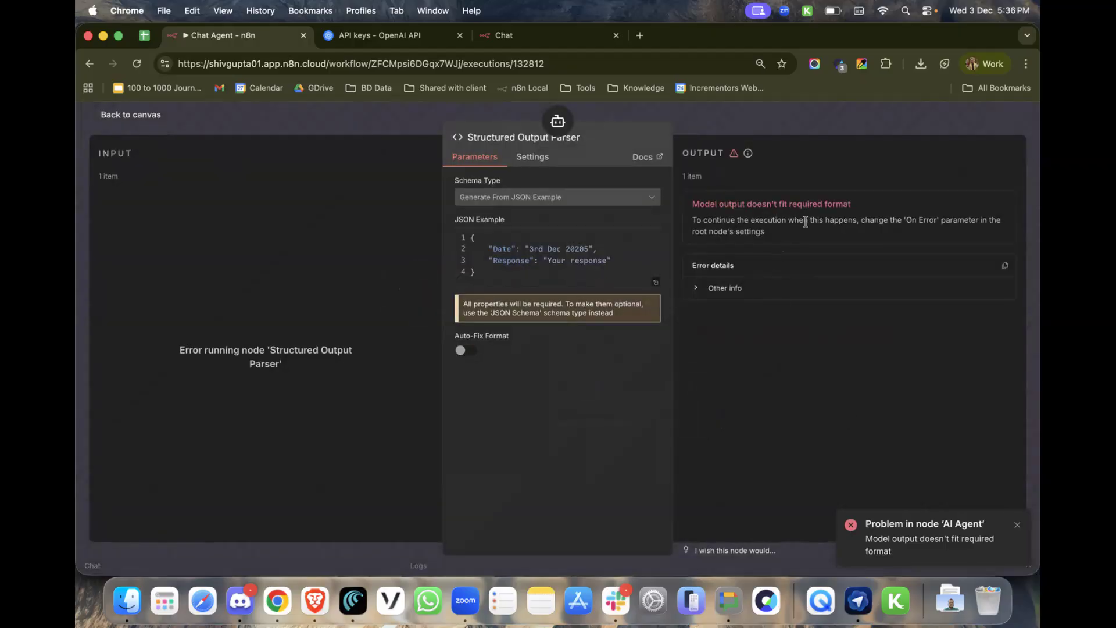
pyautogui.click(804, 122)
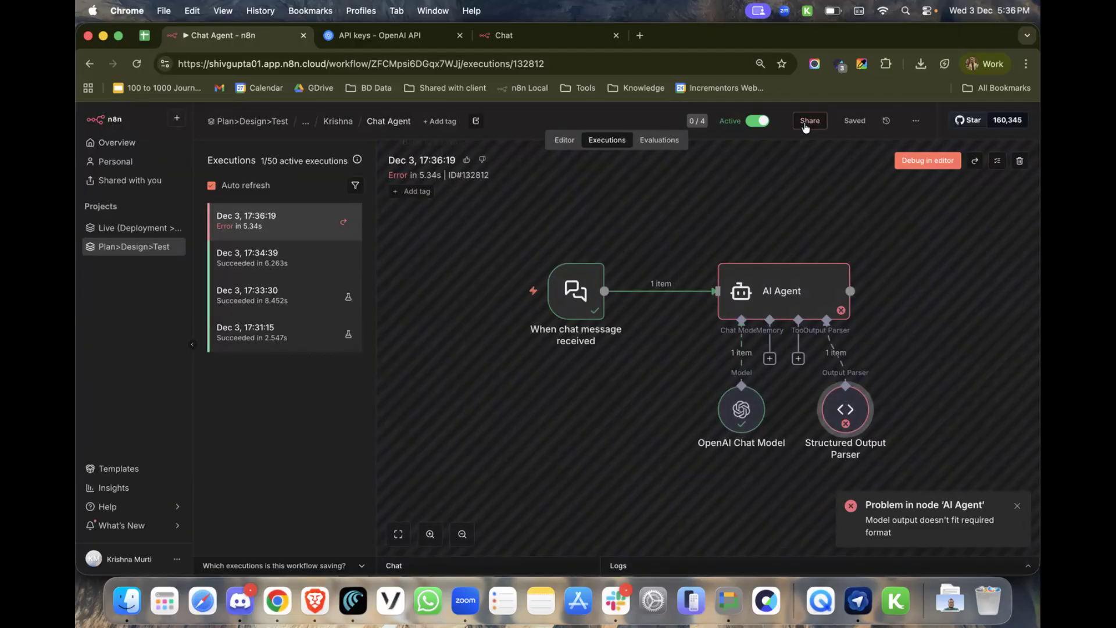
# Step: Enable Auto-Fix Format for the Structured Output Parser in the workflow editor
pyautogui.click(564, 139)
pyautogui.doubleClick(807, 421)
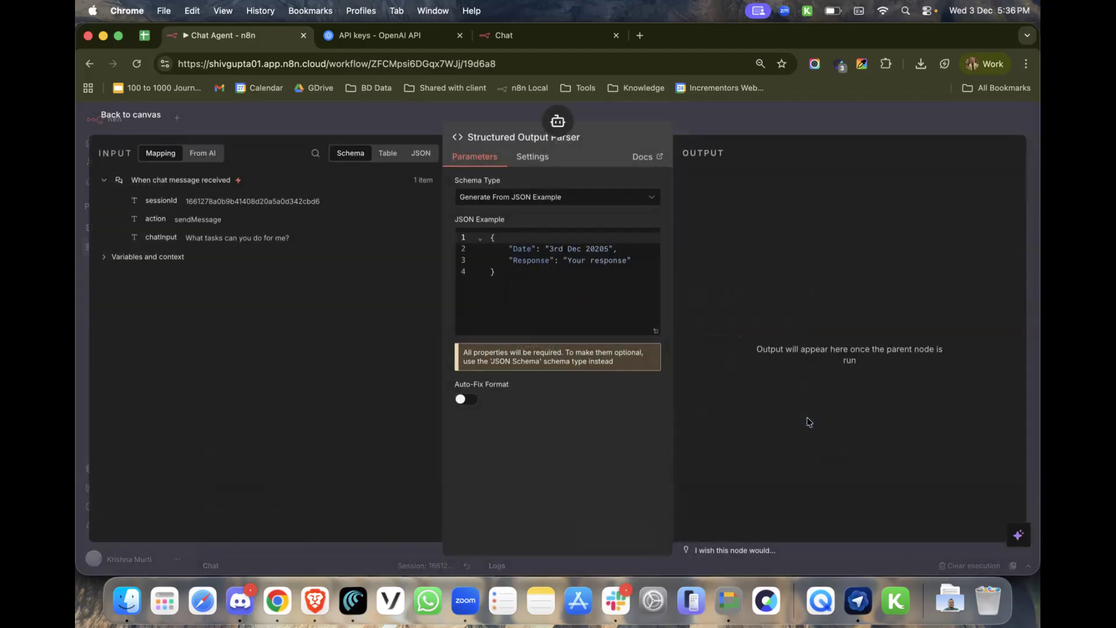
pyautogui.click(462, 399)
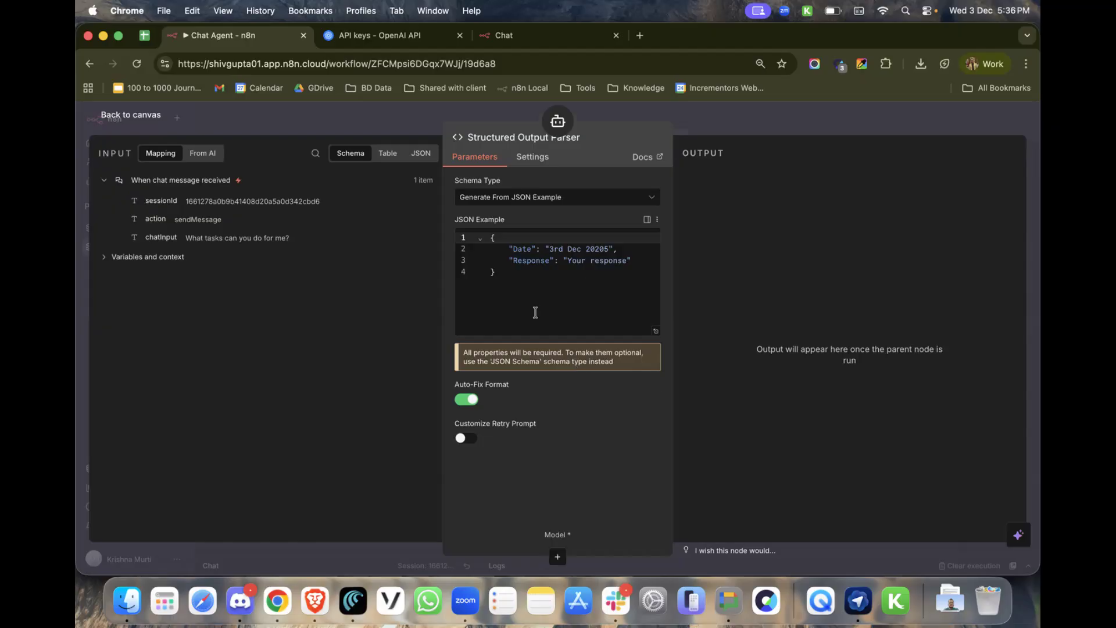
pyautogui.click(771, 113)
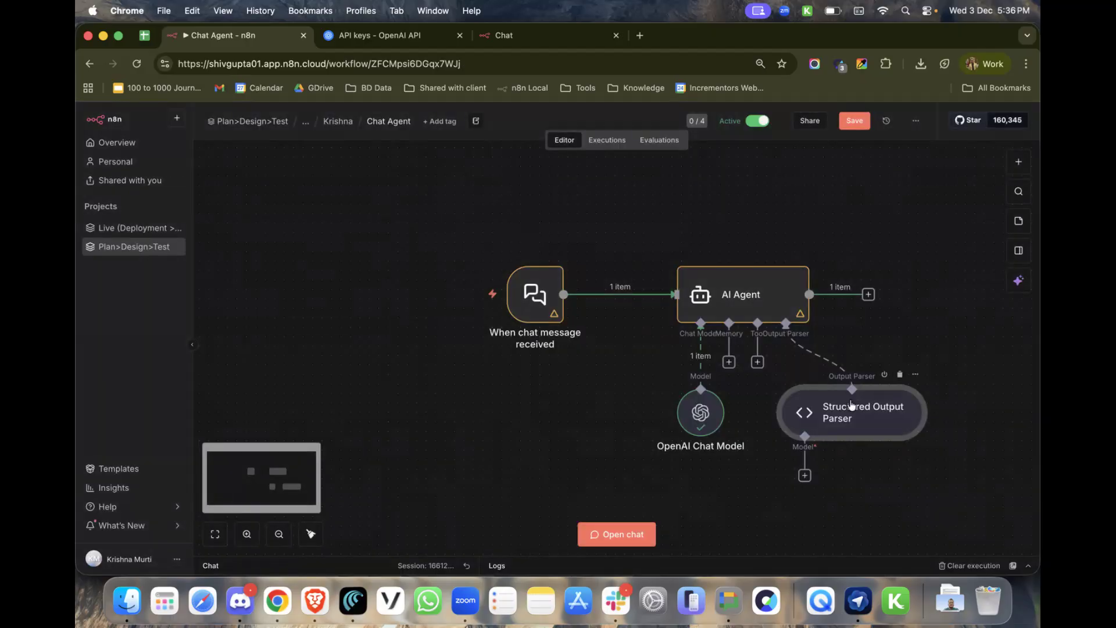
# Step: Attach an OpenAI Chat Model to the Structured Output Parser, place it beneath the parser, and save the workflow
pyautogui.click(804, 475)
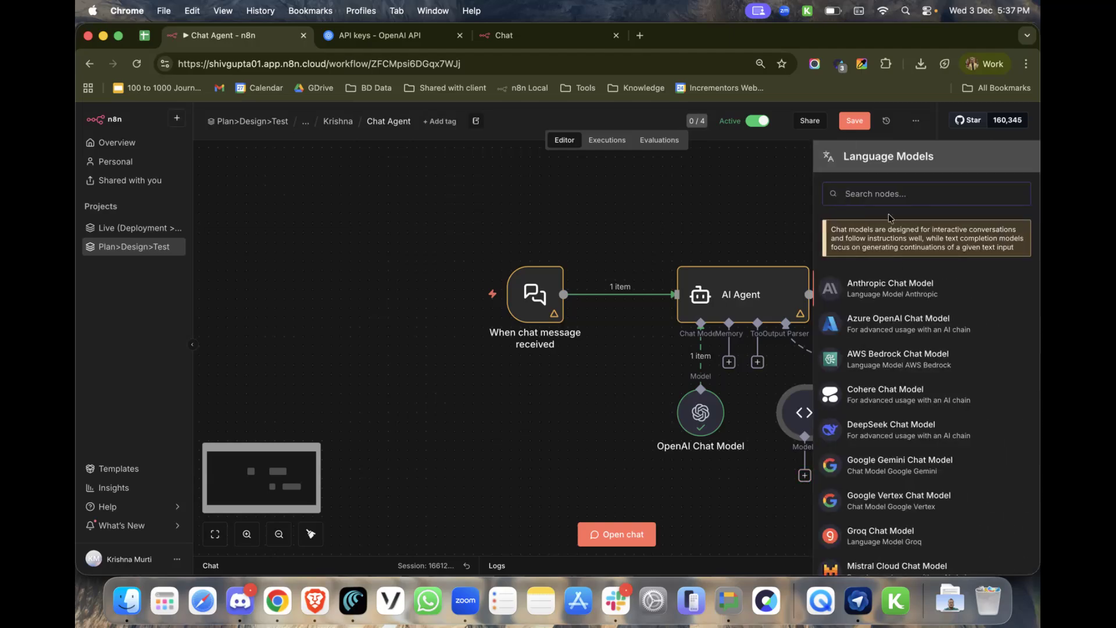
pyautogui.write('o')
pyautogui.press('BackSpace')
pyautogui.write('ope')
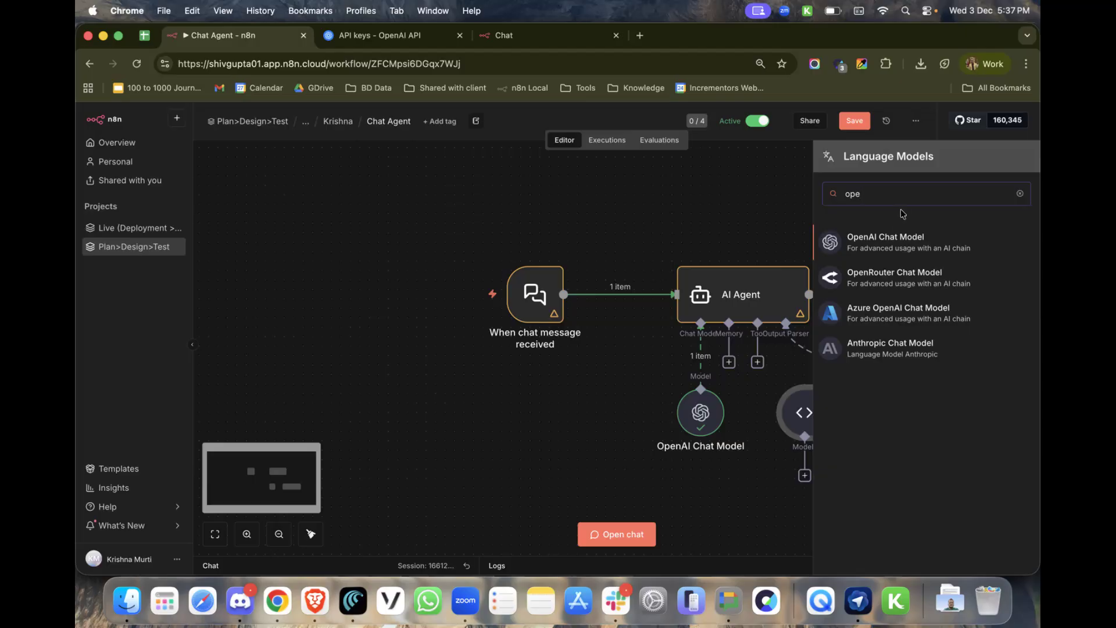
pyautogui.click(898, 246)
pyautogui.click(803, 123)
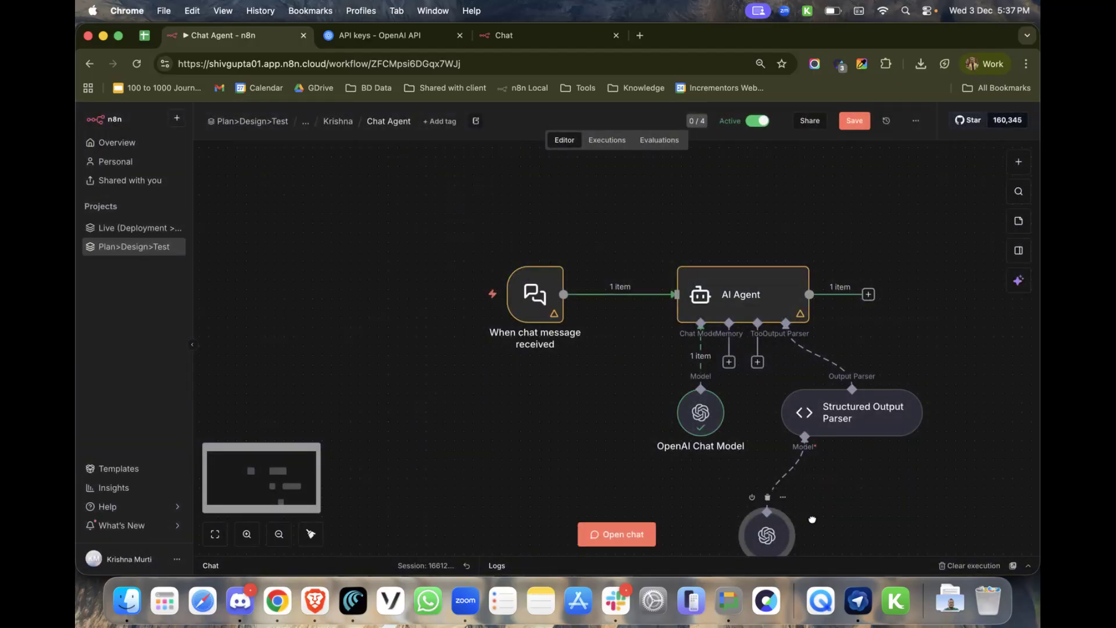
pyautogui.moveTo(787, 521); pyautogui.dragTo(835, 513)
pyautogui.click(851, 127)
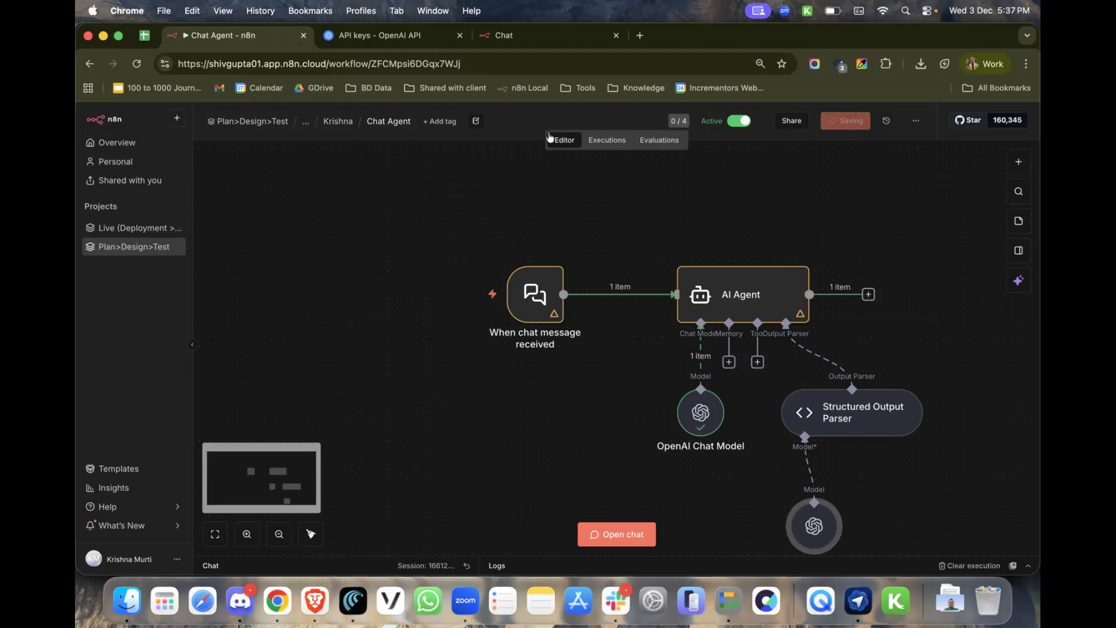
# Step: Retest the hosted chat by sending "How can you help me here?" once more
pyautogui.click(553, 41)
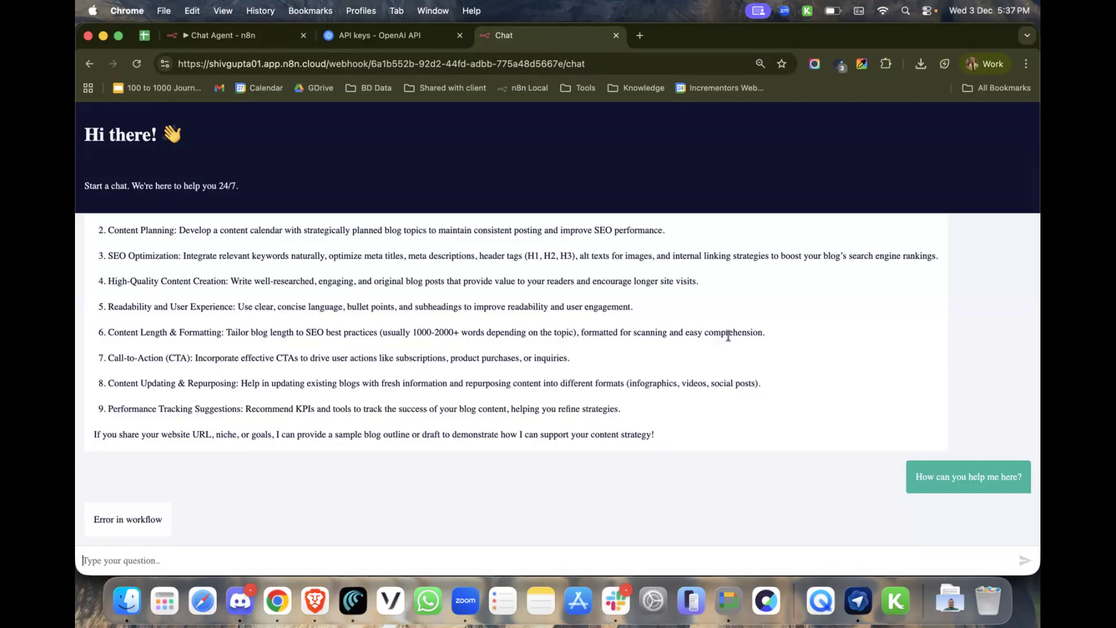
pyautogui.tripleClick(953, 477)
pyautogui.click(259, 561)
pyautogui.press('super+v')
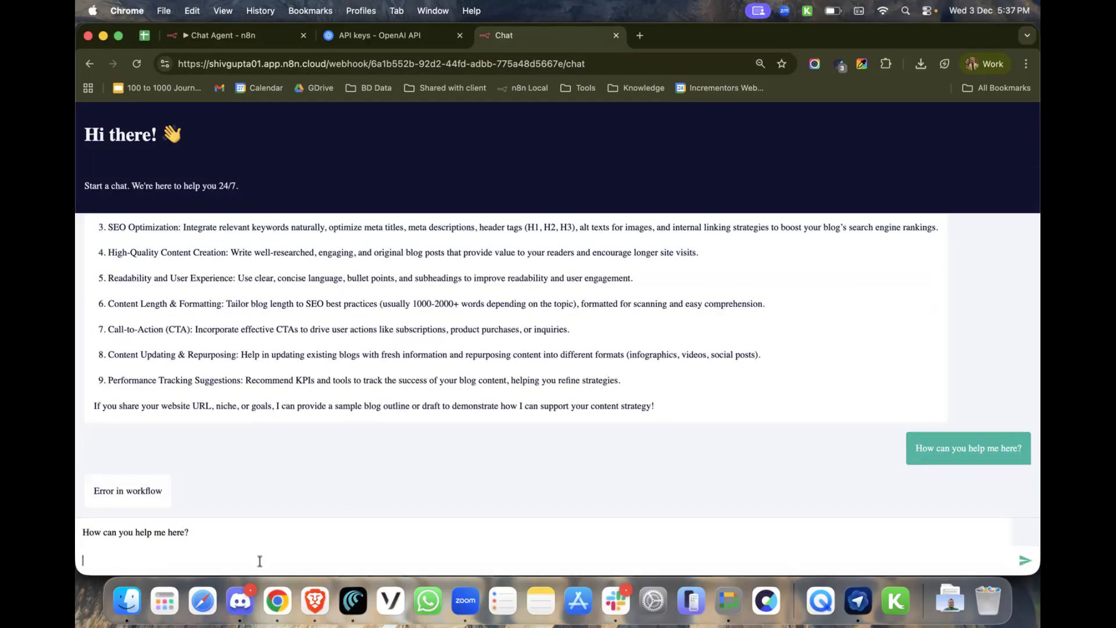
pyautogui.press('Return')
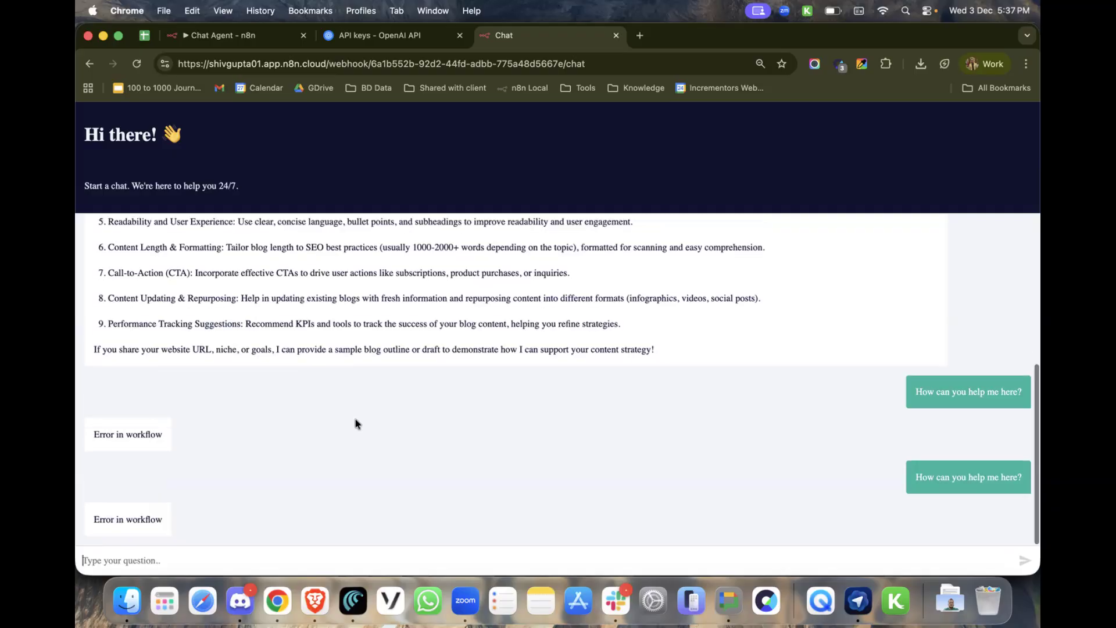
# Step: Open the newest execution, Dec 3, 17:37:18, in the workflow's execution history to examine which nodes ran
pyautogui.click(271, 41)
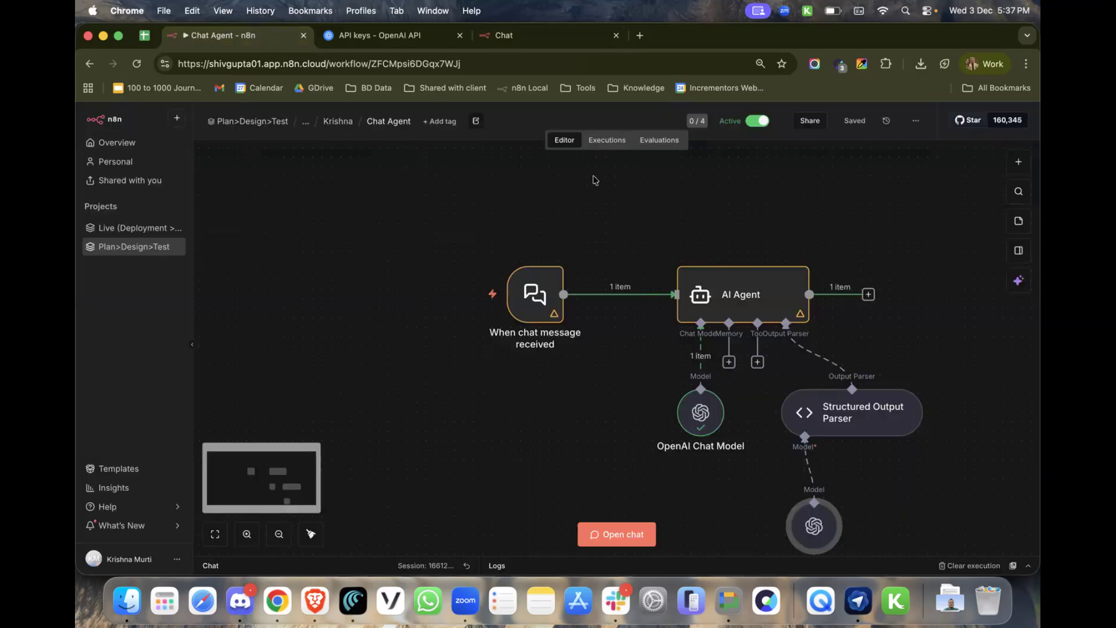
pyautogui.click(604, 140)
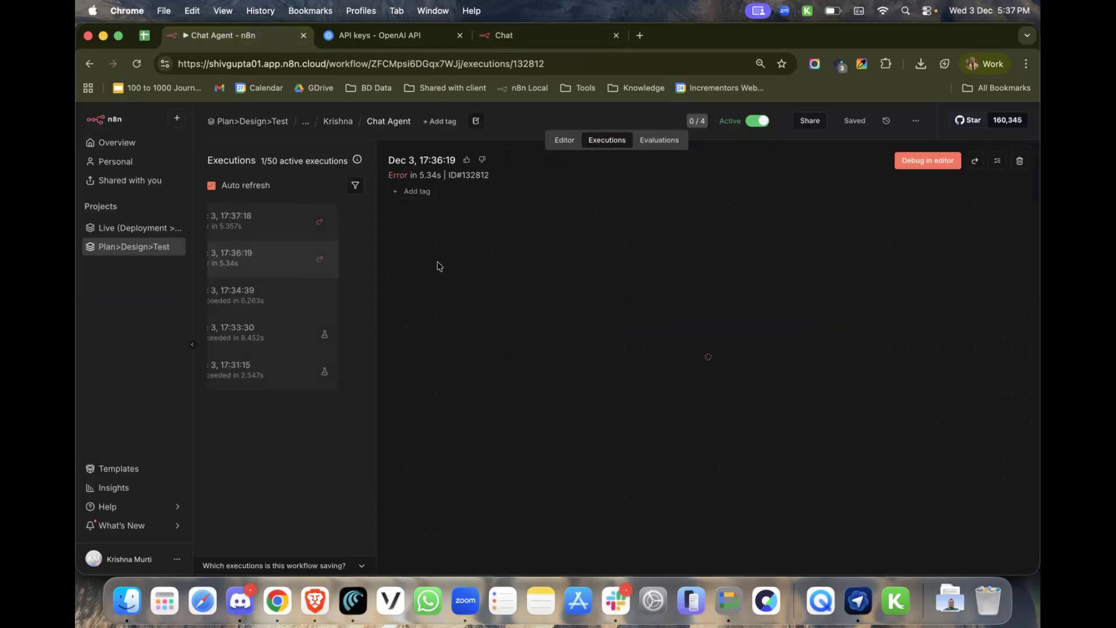
pyautogui.click(344, 235)
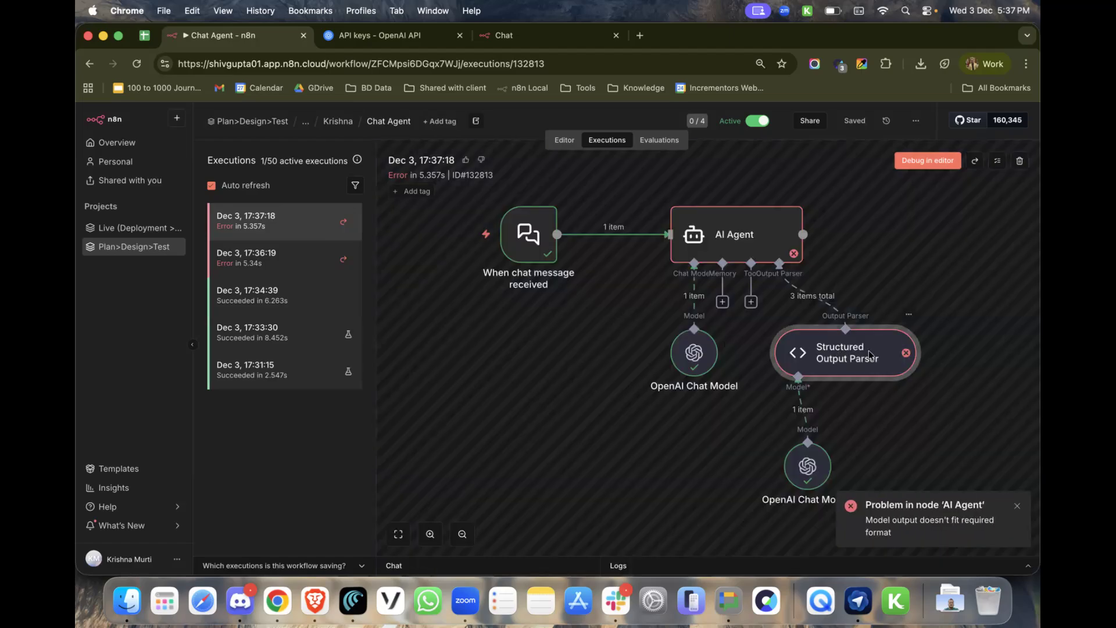
# Step: Examine the Structured Output Parser's run log in the open execution
pyautogui.doubleClick(869, 353)
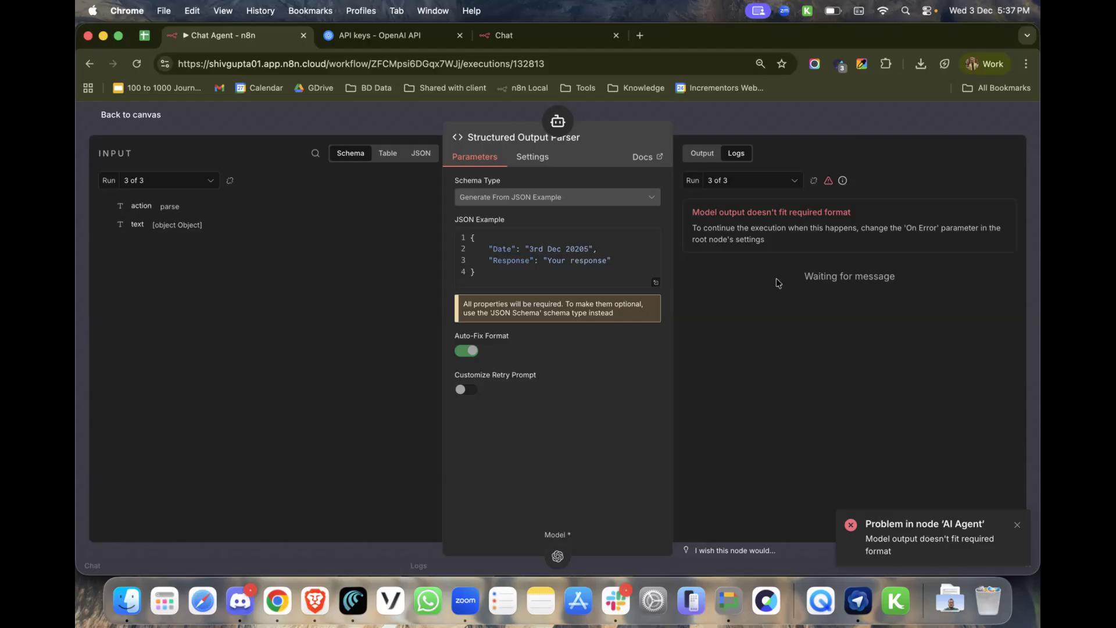
pyautogui.click(807, 121)
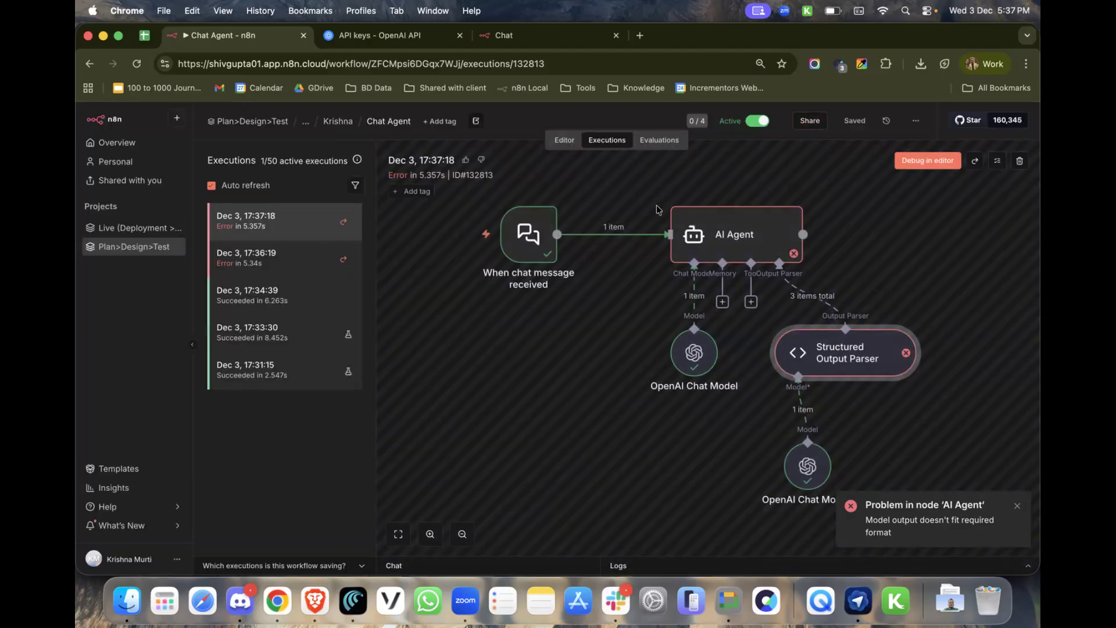
# Step: Return to the workflow editor and enable Customize Retry Prompt for the Structured Output Parser
pyautogui.click(564, 141)
pyautogui.hscroll(5, 770, 347)
pyautogui.scroll(-3, 770, 347)
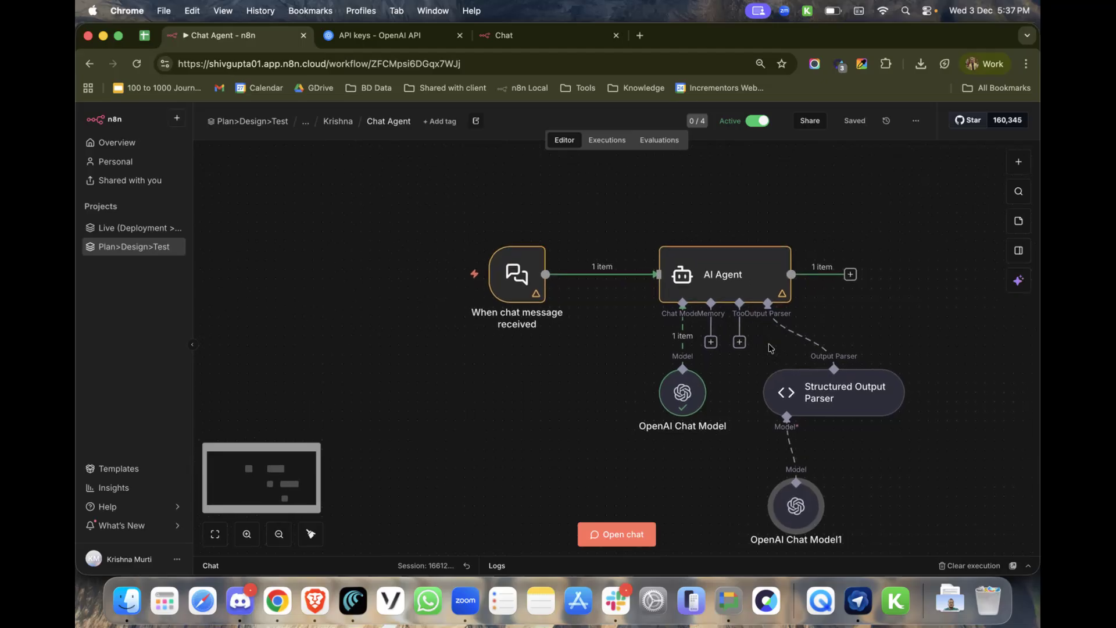
pyautogui.doubleClick(680, 264)
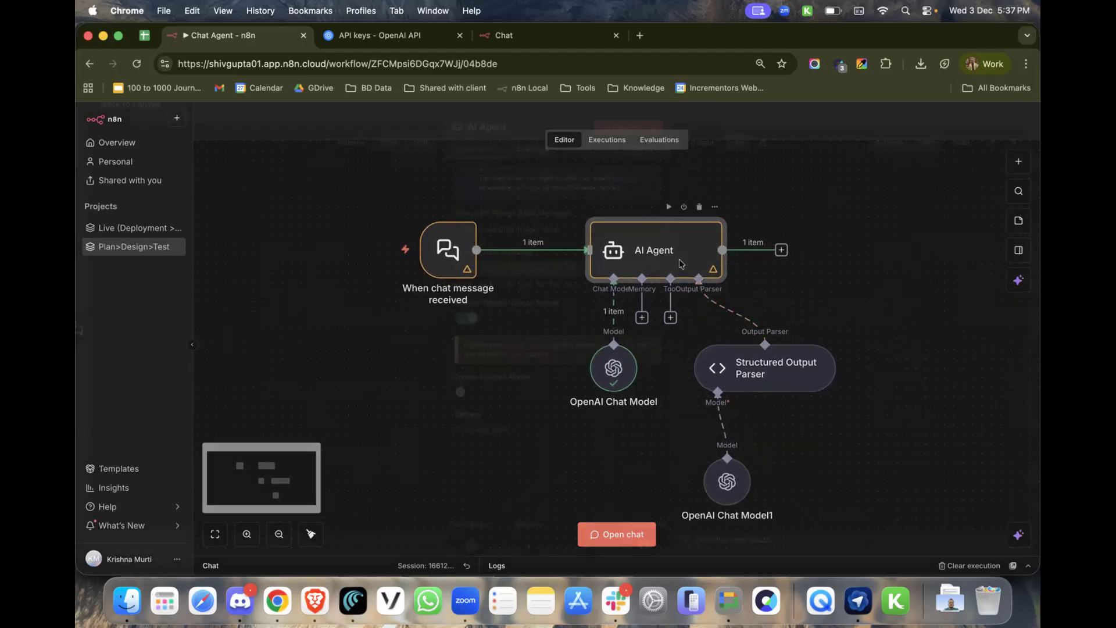
pyautogui.click(826, 123)
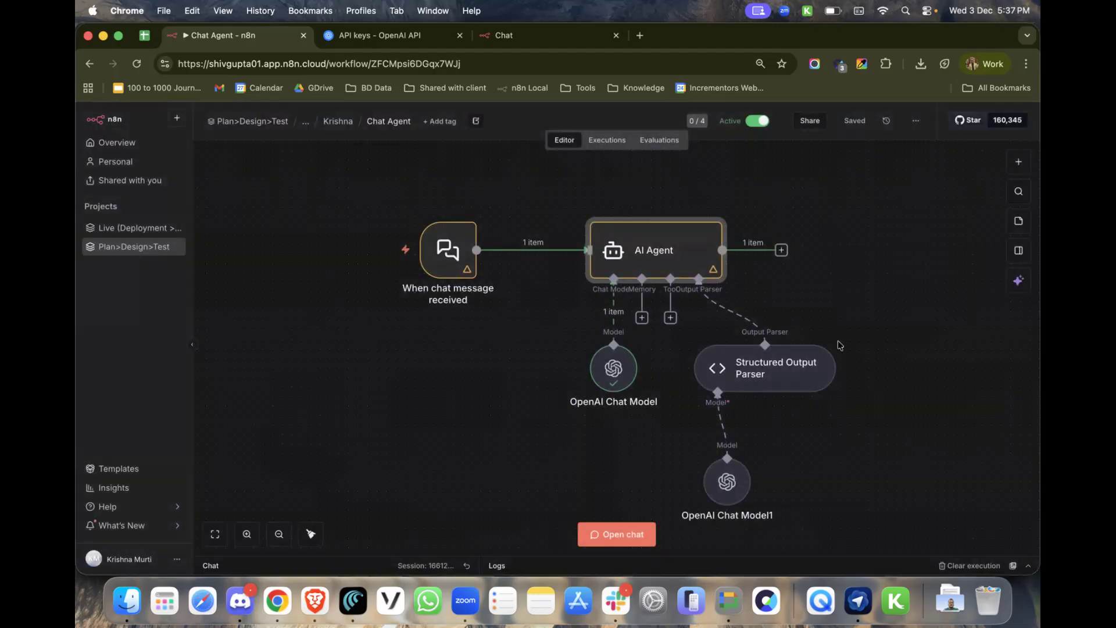
pyautogui.doubleClick(723, 362)
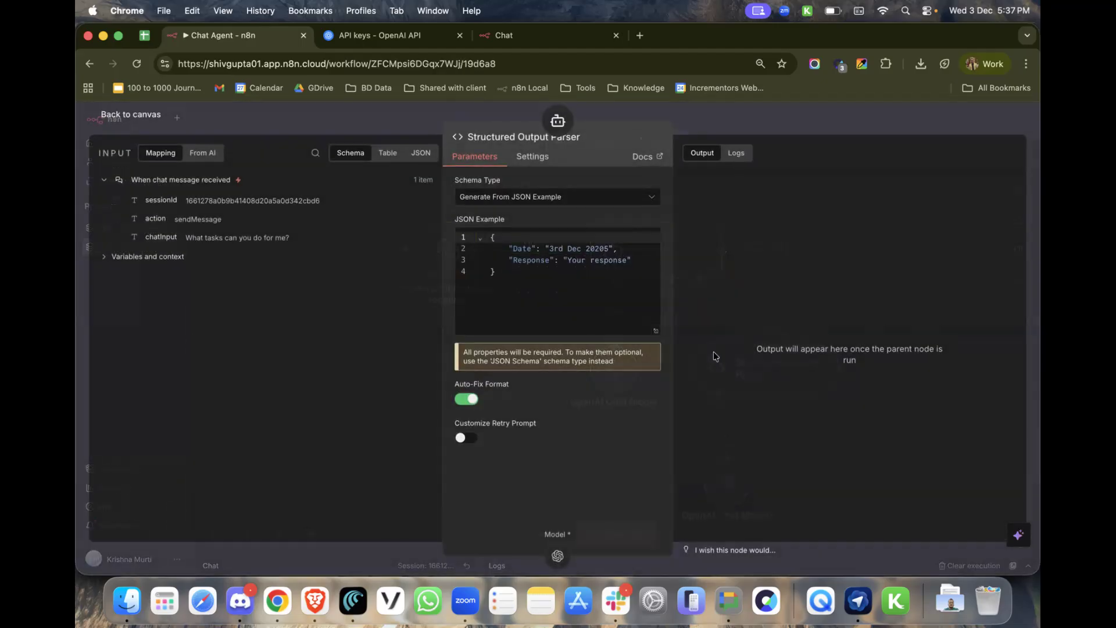
pyautogui.click(539, 278)
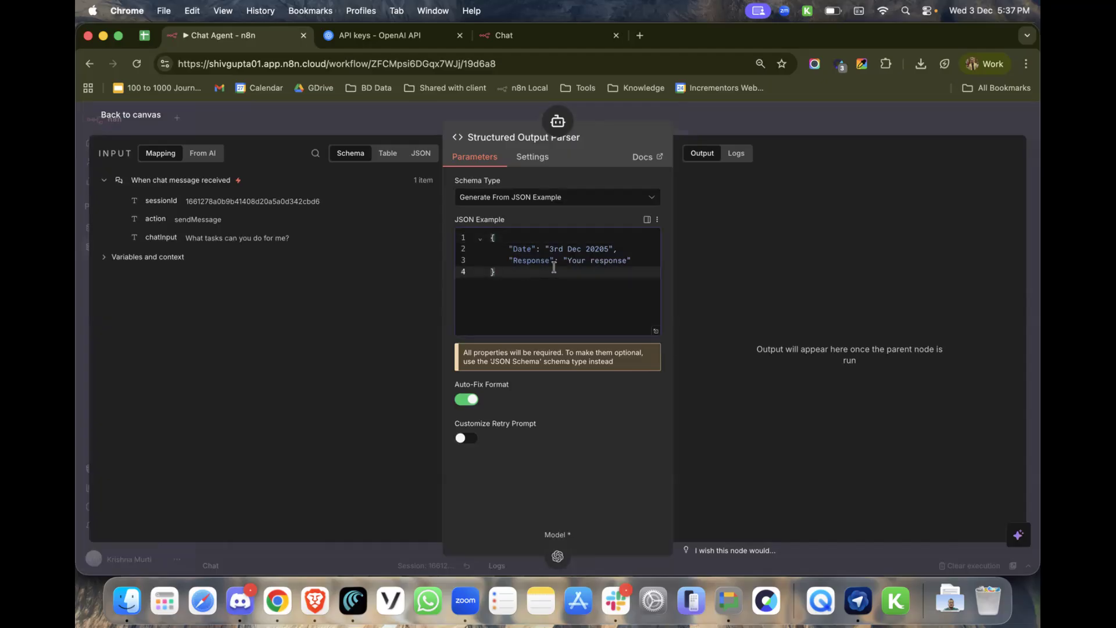
pyautogui.doubleClick(528, 261)
pyautogui.tripleClick(528, 261)
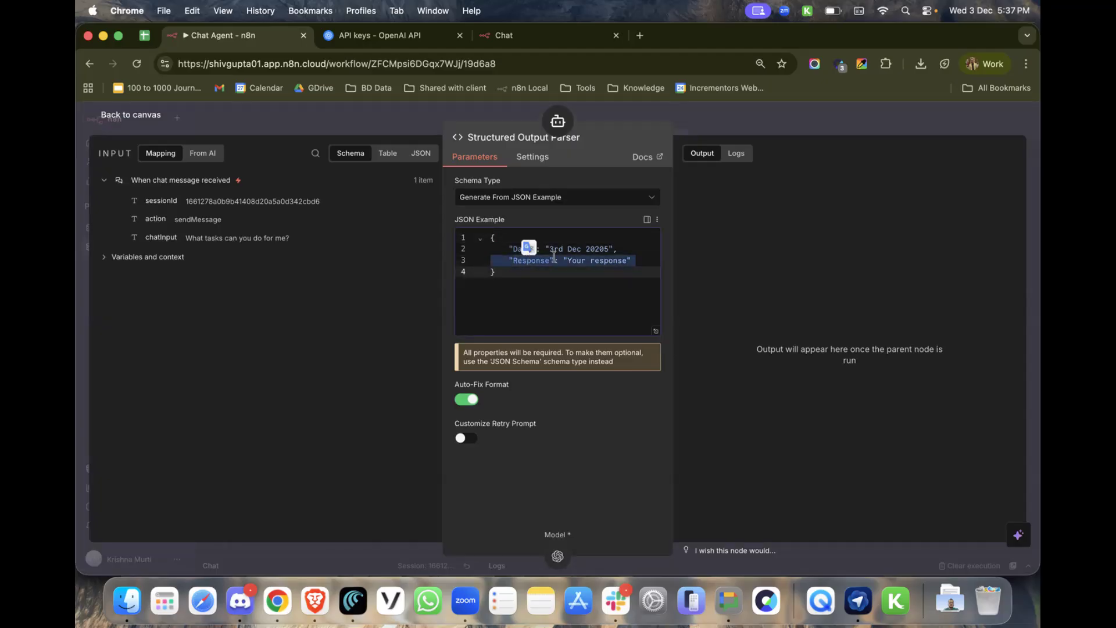
pyautogui.click(473, 444)
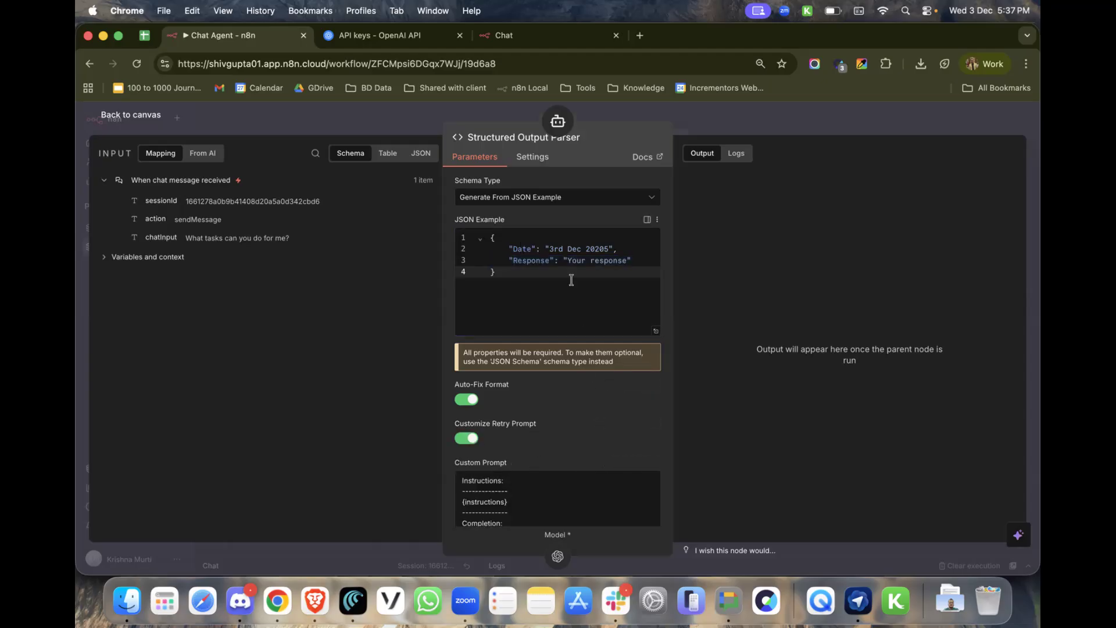
# Step: Remove the Date line from the Structured Output Parser's JSON example, keeping only Response, and save the workflow
pyautogui.doubleClick(526, 248)
pyautogui.tripleClick(526, 248)
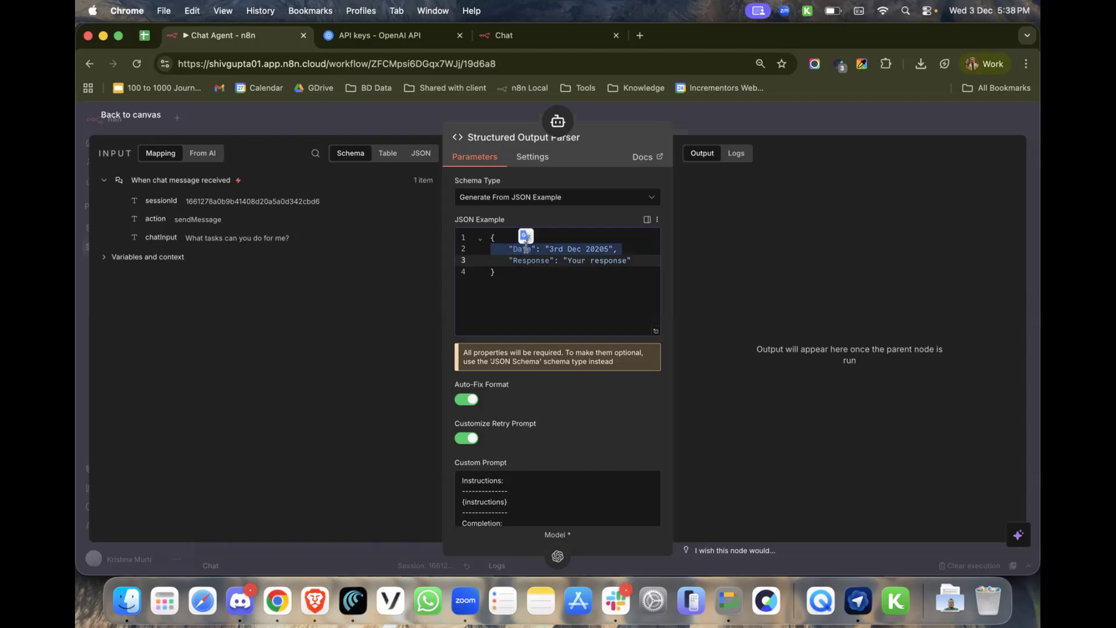
pyautogui.press('BackSpace')
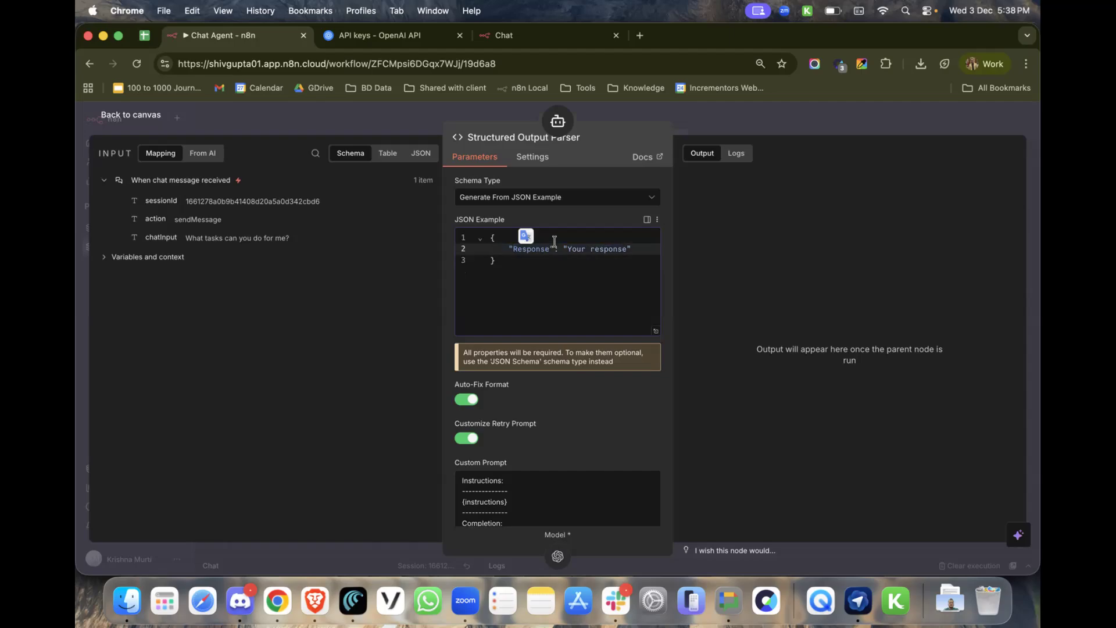
pyautogui.click(558, 198)
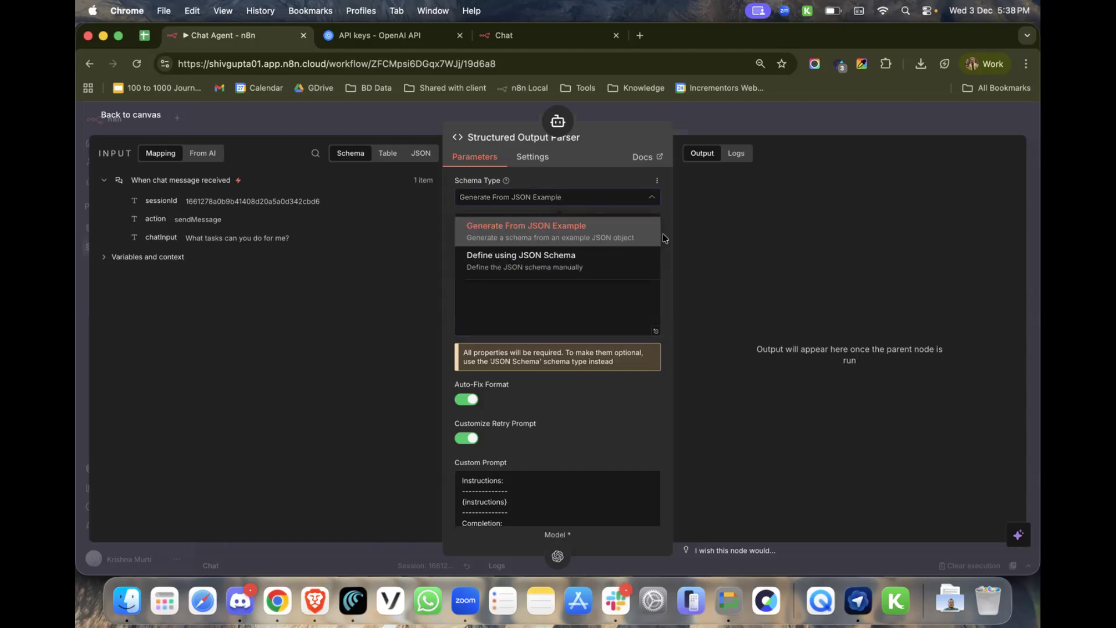
pyautogui.click(712, 253)
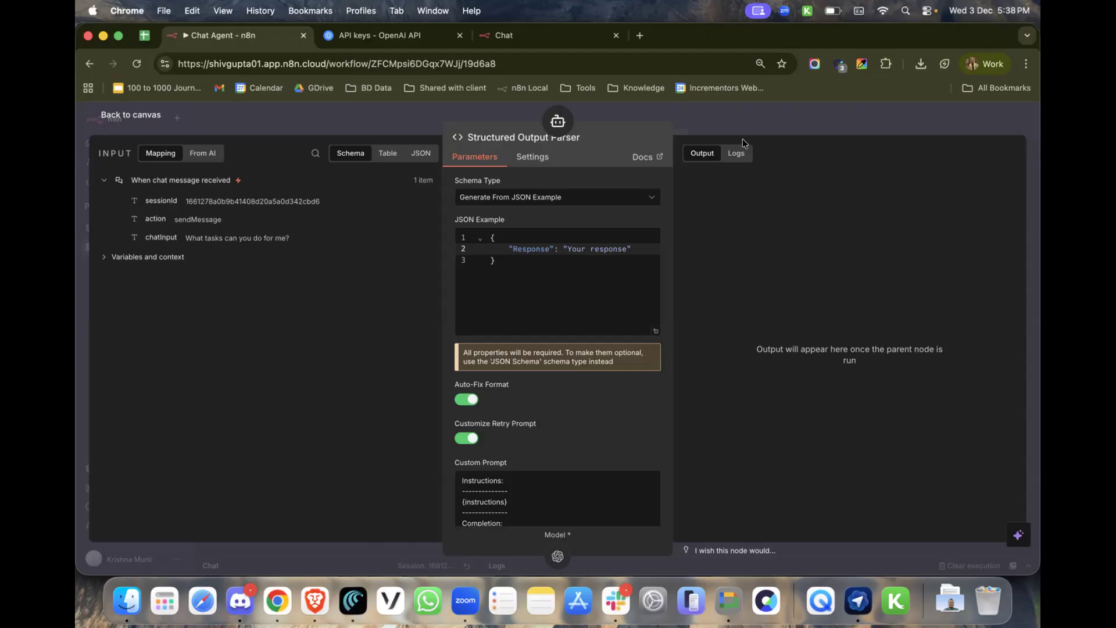
pyautogui.click(779, 126)
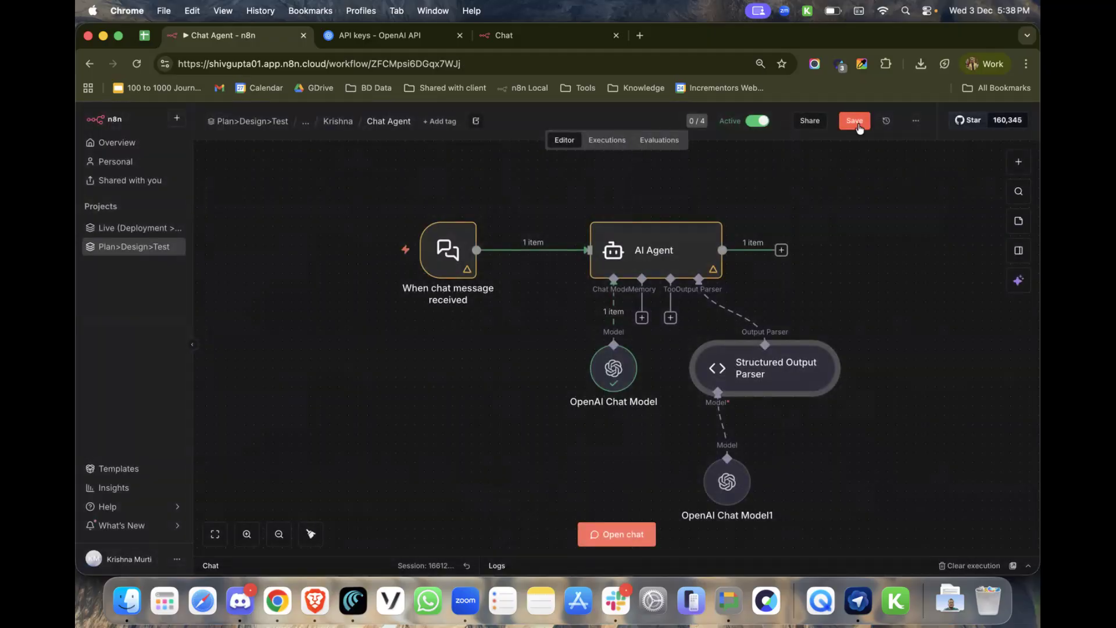
pyautogui.click(854, 122)
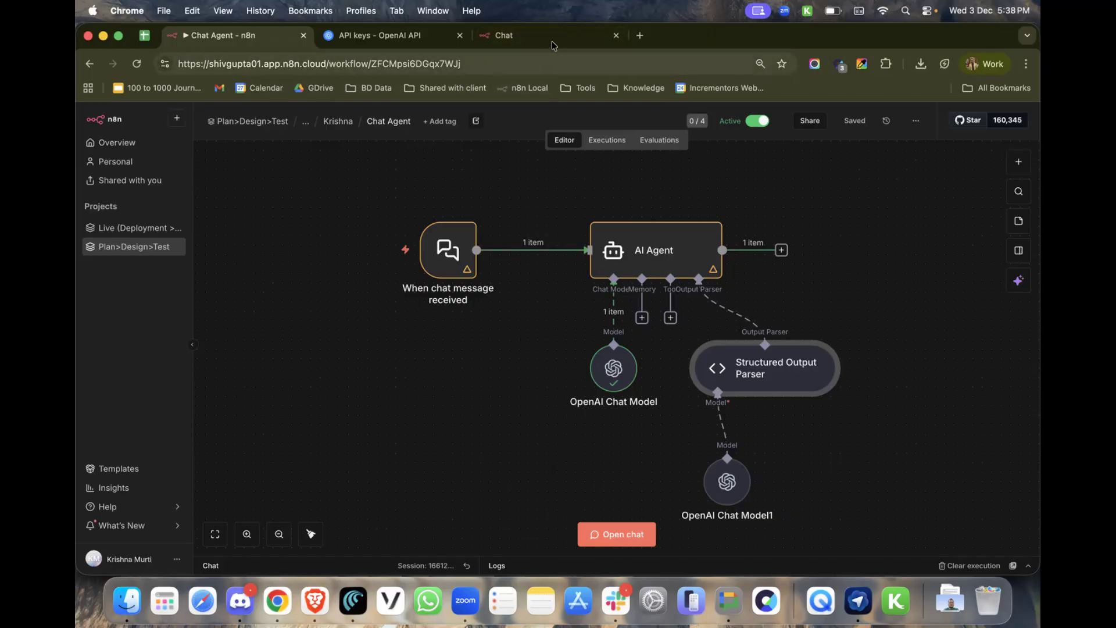
# Step: Review the AI Agent node's parameters and its previous JSON output
pyautogui.doubleClick(671, 247)
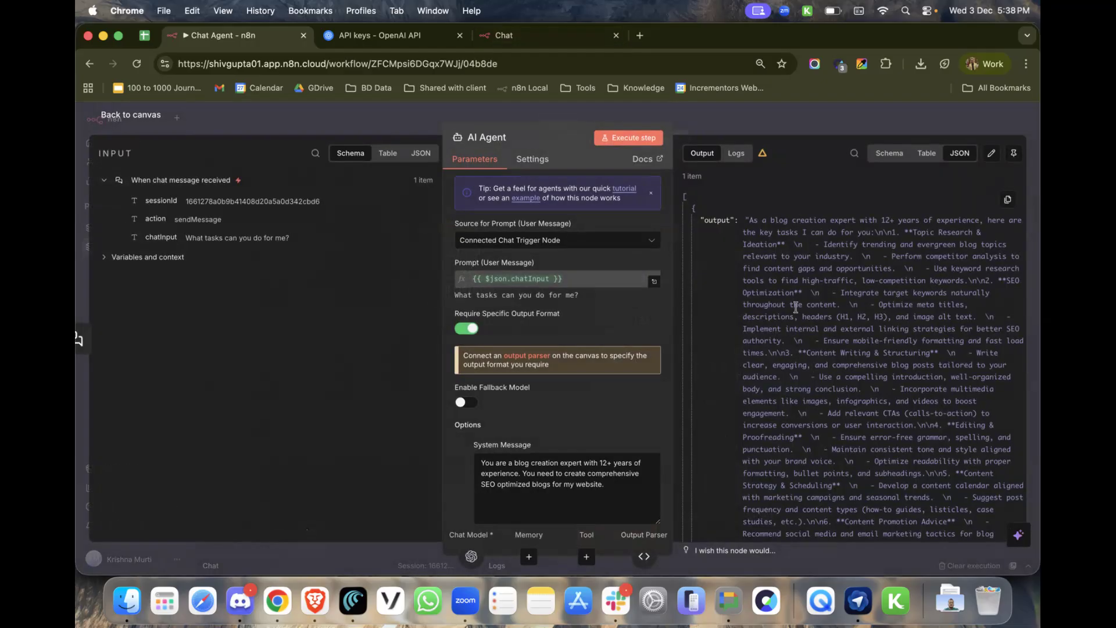
pyautogui.scroll(-5, 794, 276)
pyautogui.scroll(5, 795, 277)
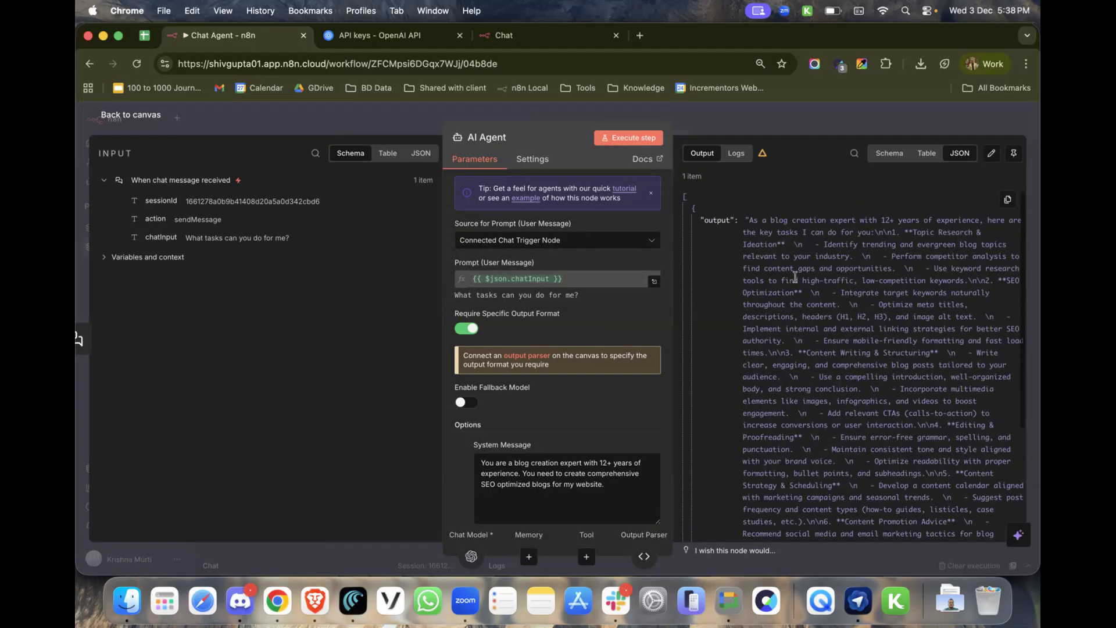
pyautogui.click(776, 124)
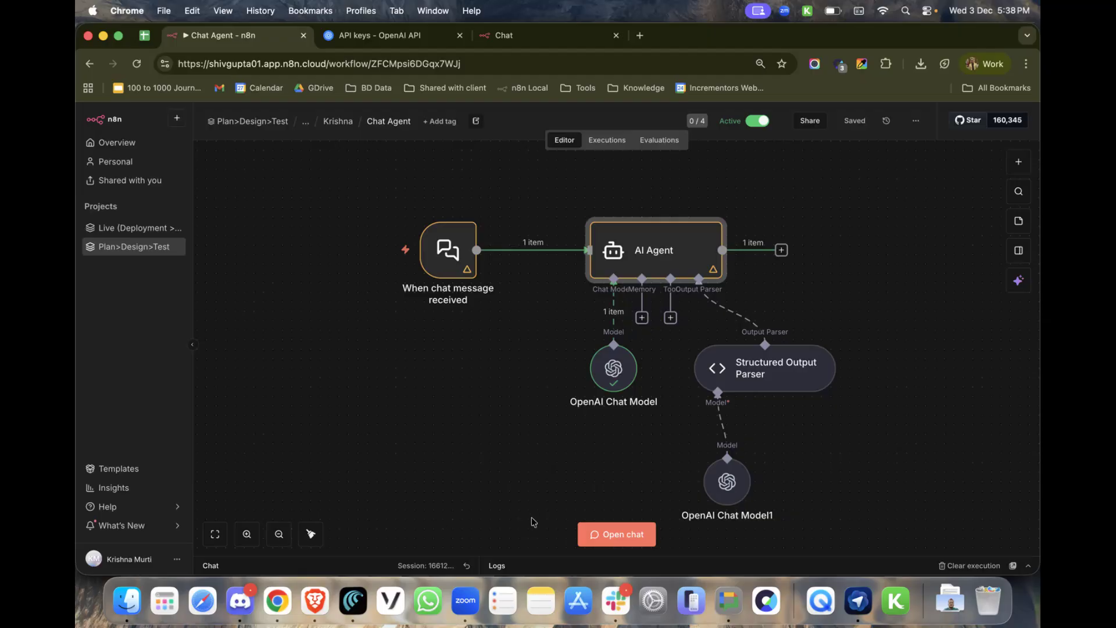
# Step: Test the workflow by sending "Hi" in the editor's chat
pyautogui.click(618, 534)
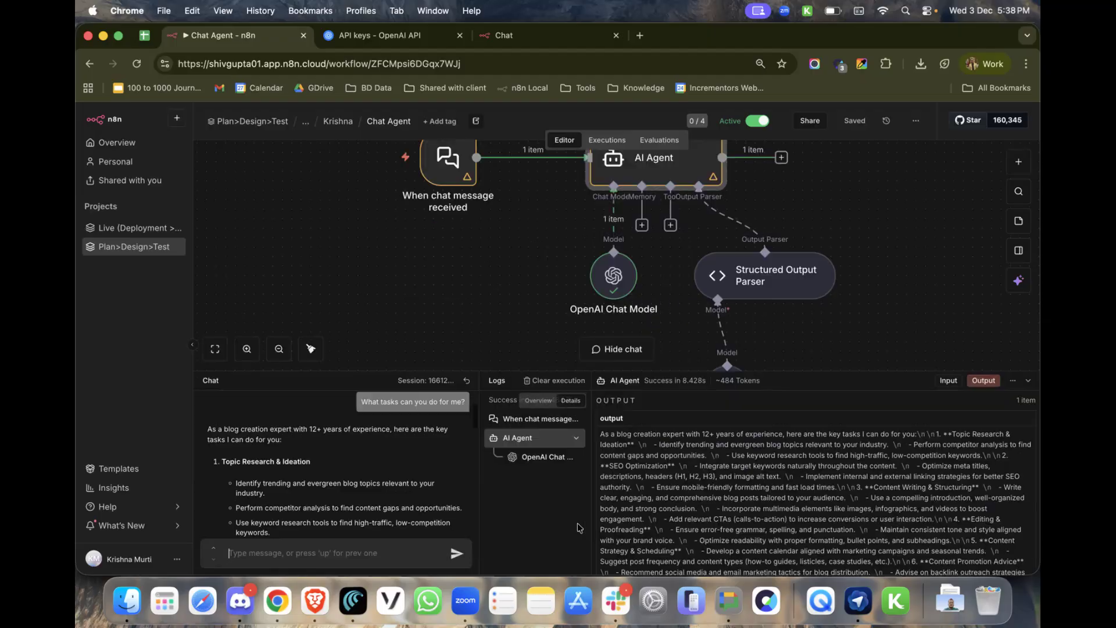
pyautogui.click(273, 555)
pyautogui.write('Hi')
pyautogui.press('Return')
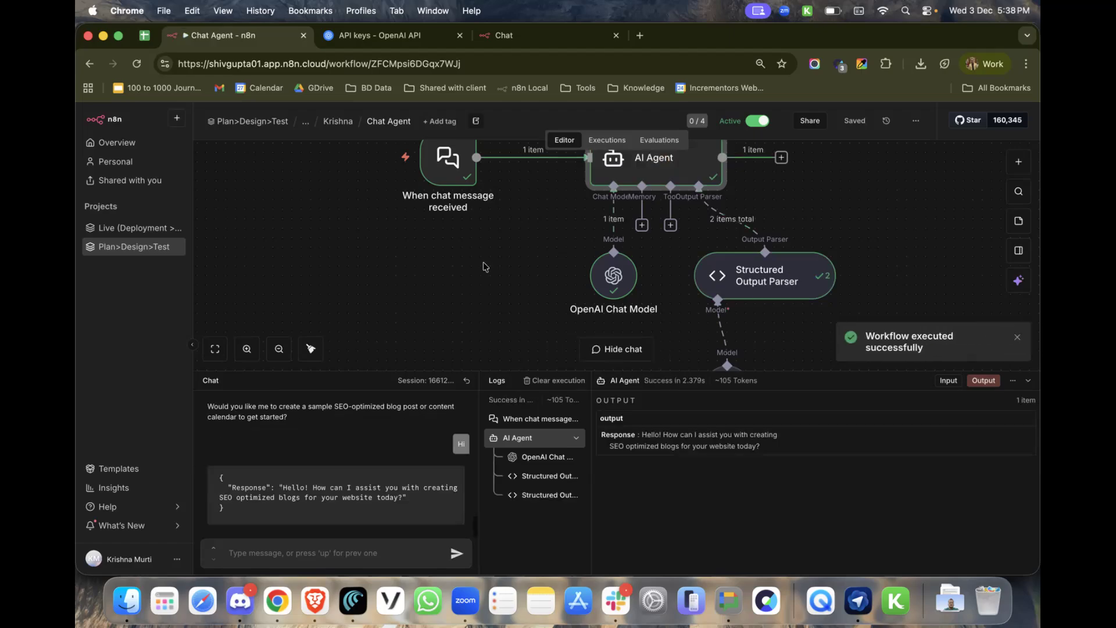
# Step: Examine the AI Agent's output for the "Hi" message, and collapse the chat and logs area
pyautogui.scroll(3, 491, 272)
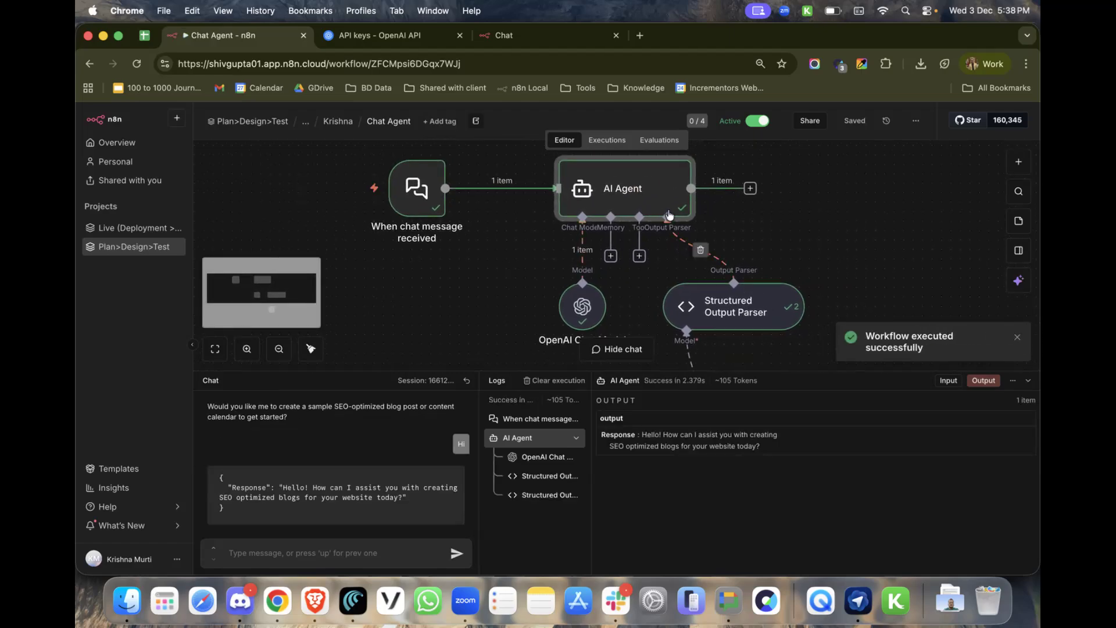
pyautogui.doubleClick(668, 215)
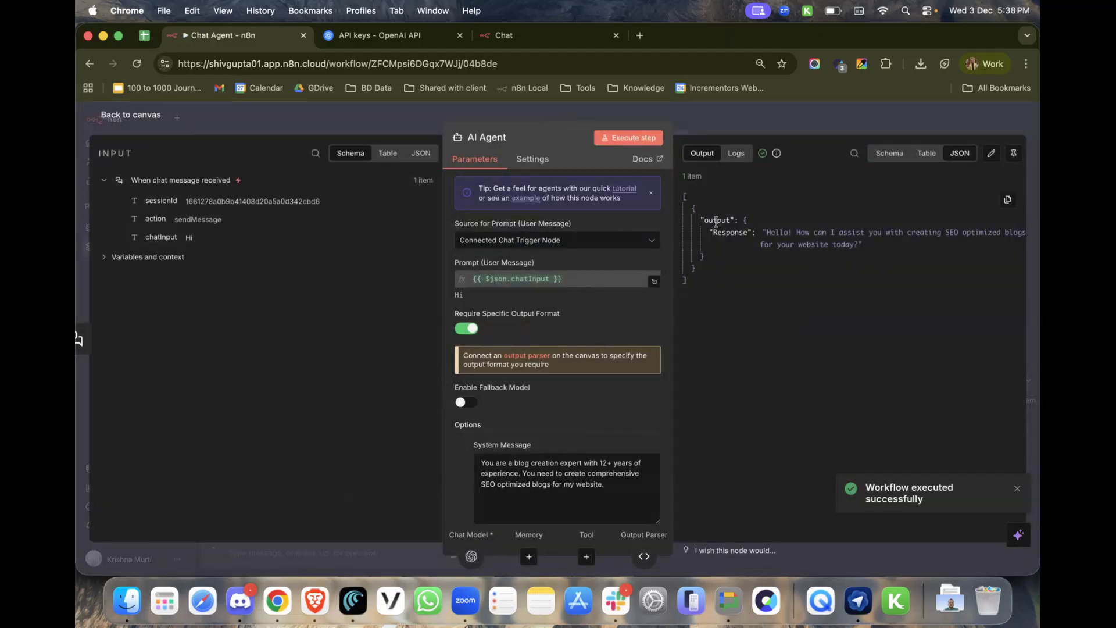
pyautogui.moveTo(767, 232); pyautogui.dragTo(868, 249)
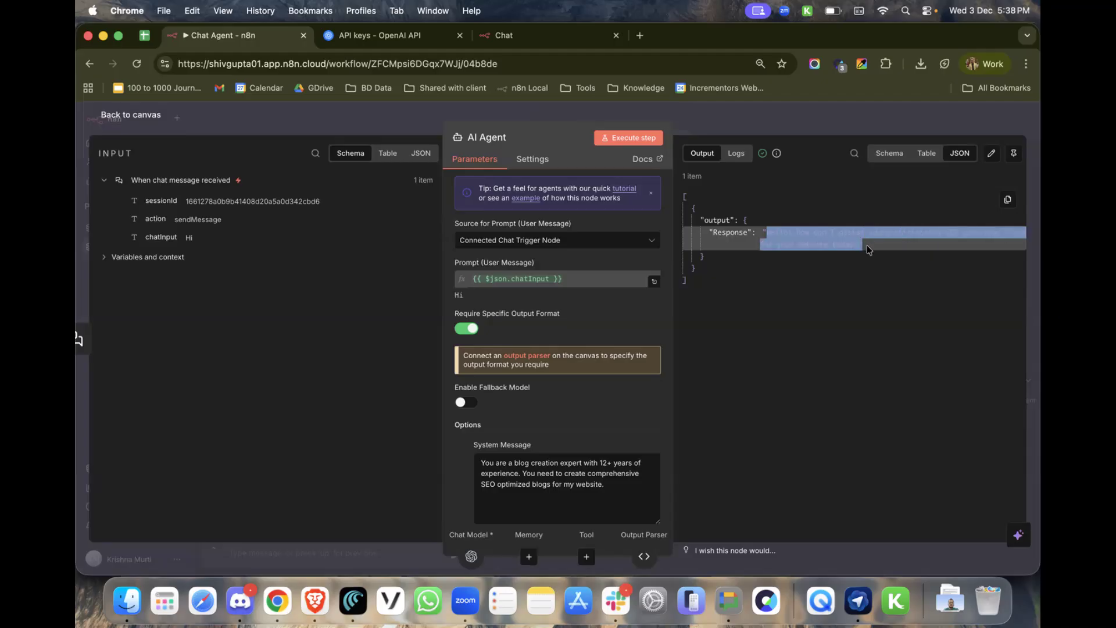
pyautogui.click(767, 129)
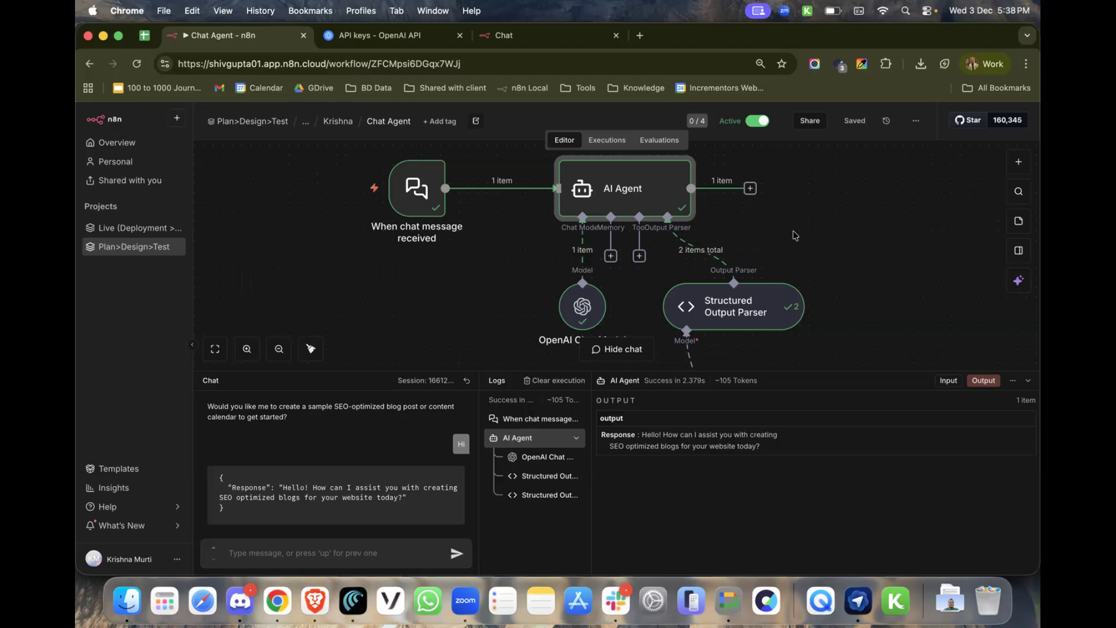
pyautogui.click(867, 374)
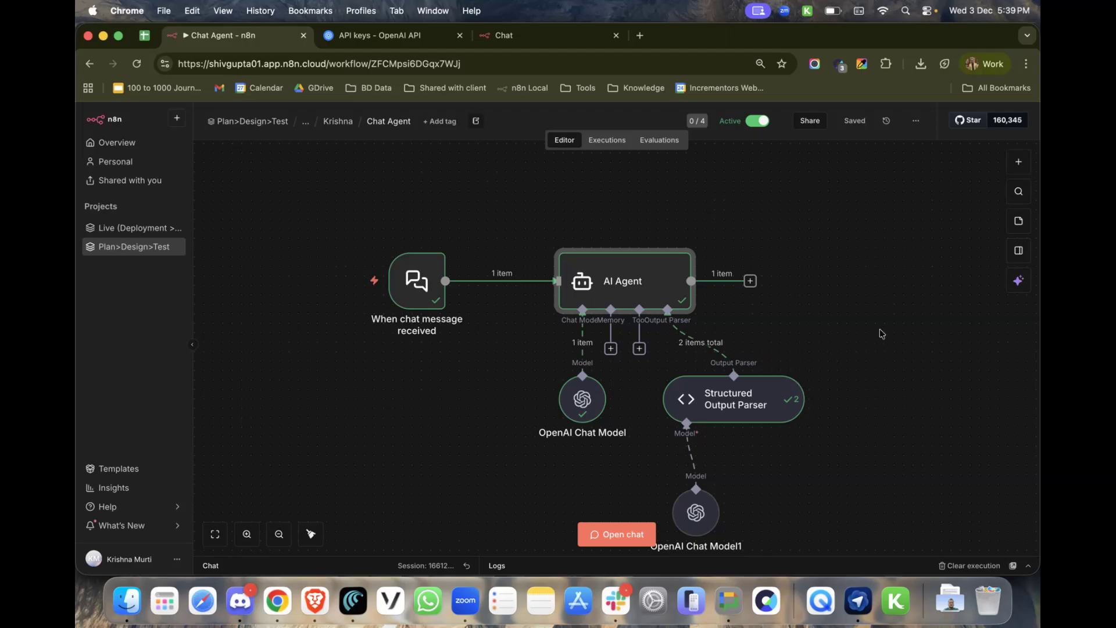
# Step: Review the AI Agent's available prompt sources, output format setting and system message without changing them
pyautogui.doubleClick(656, 287)
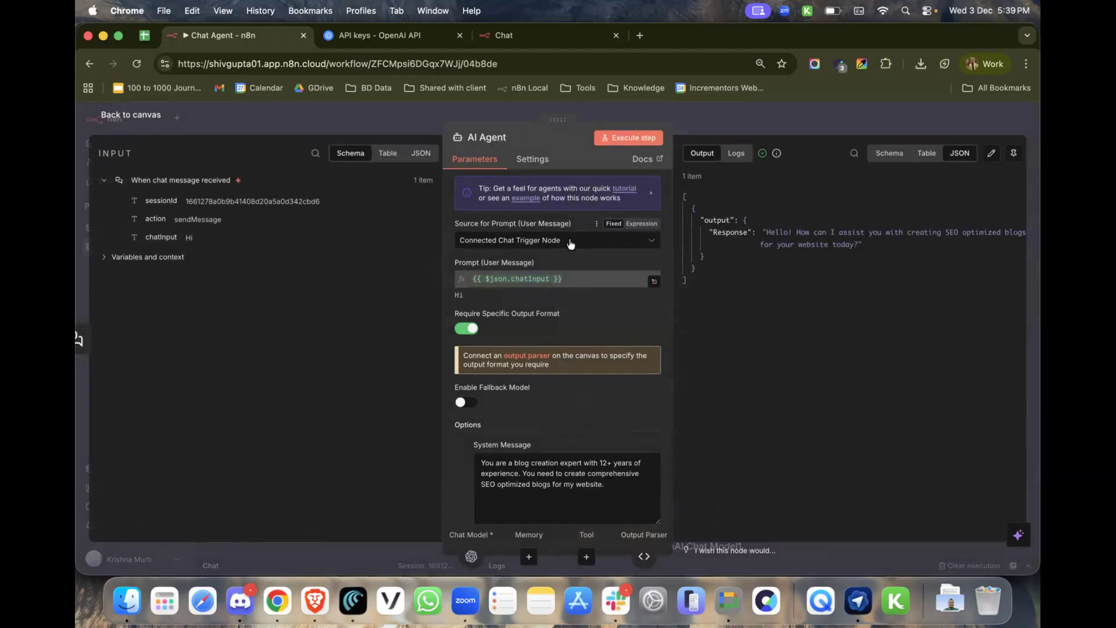
pyautogui.click(571, 242)
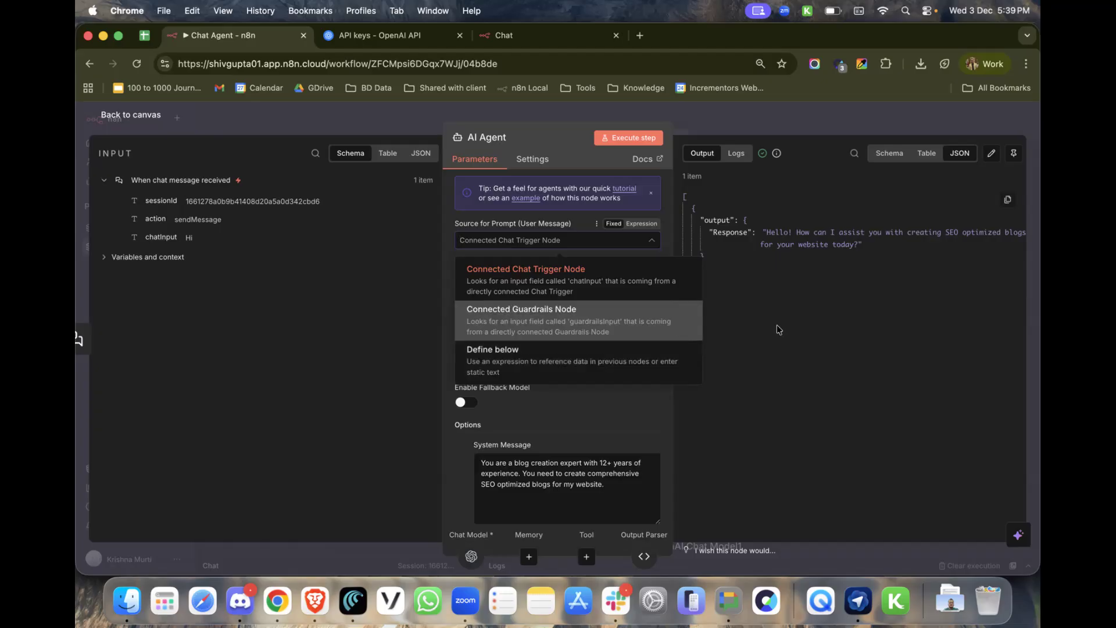
pyautogui.click(753, 372)
pyautogui.scroll(-1, 593, 353)
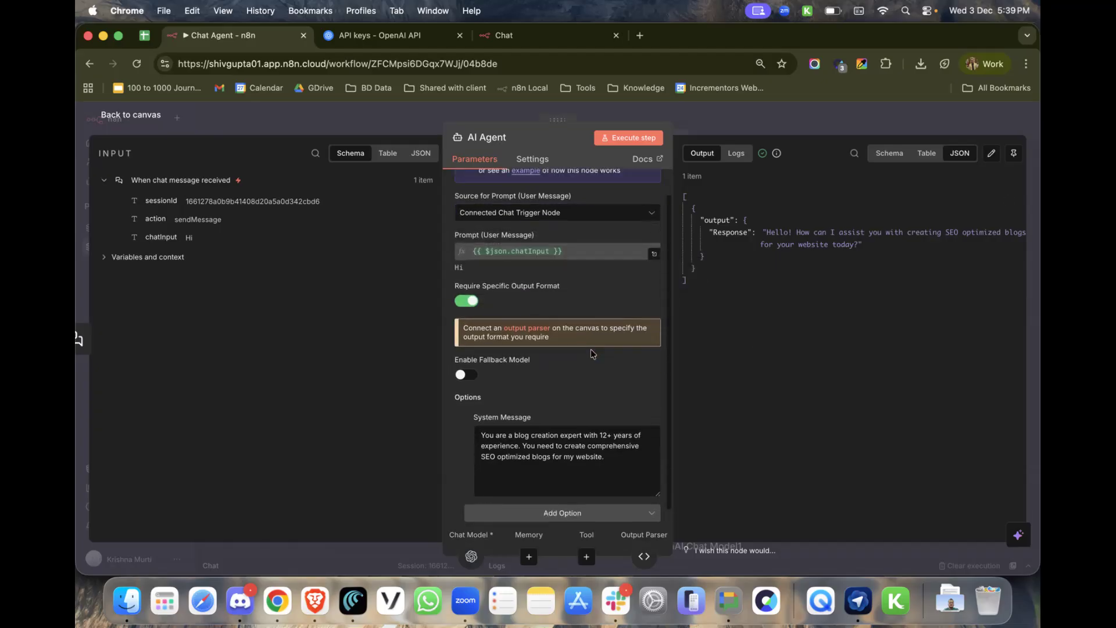
pyautogui.scroll(1, 593, 353)
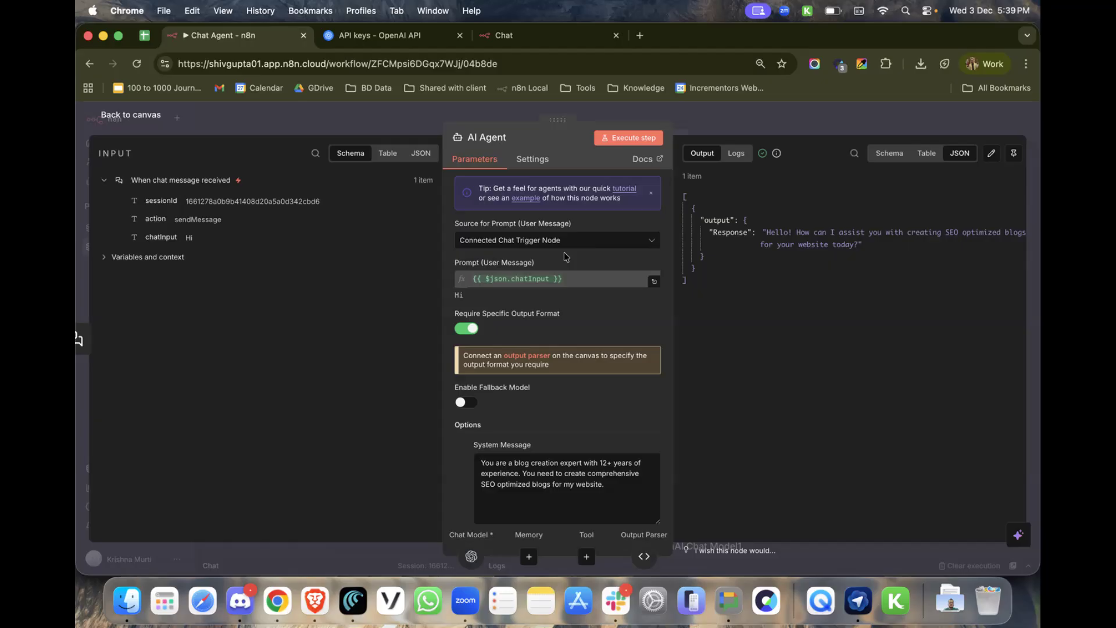
pyautogui.scroll(-1, 564, 252)
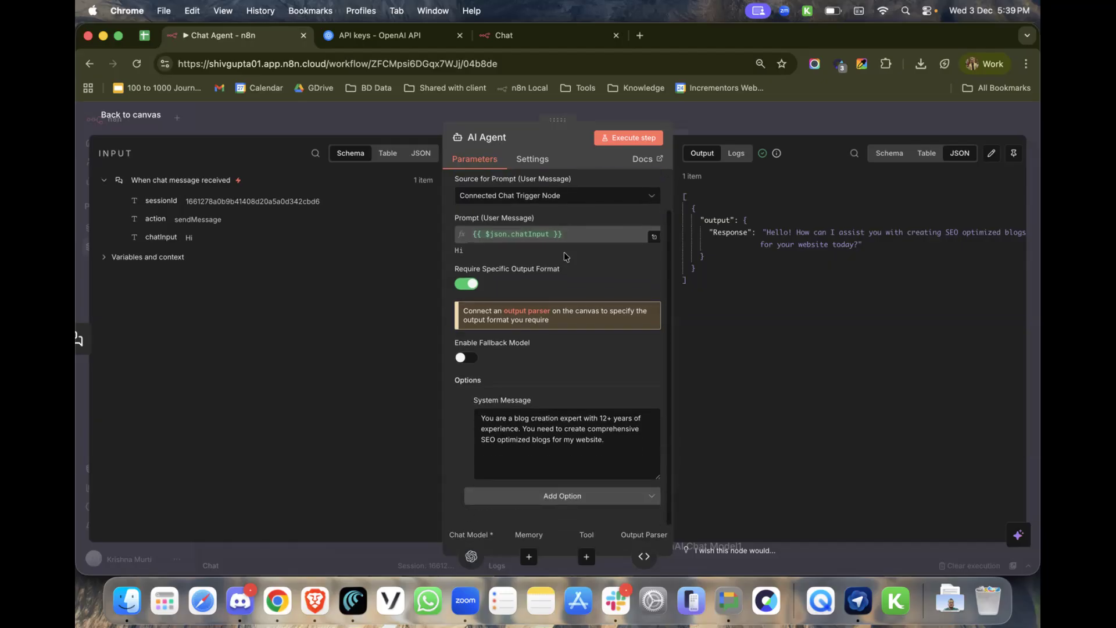
pyautogui.click(744, 126)
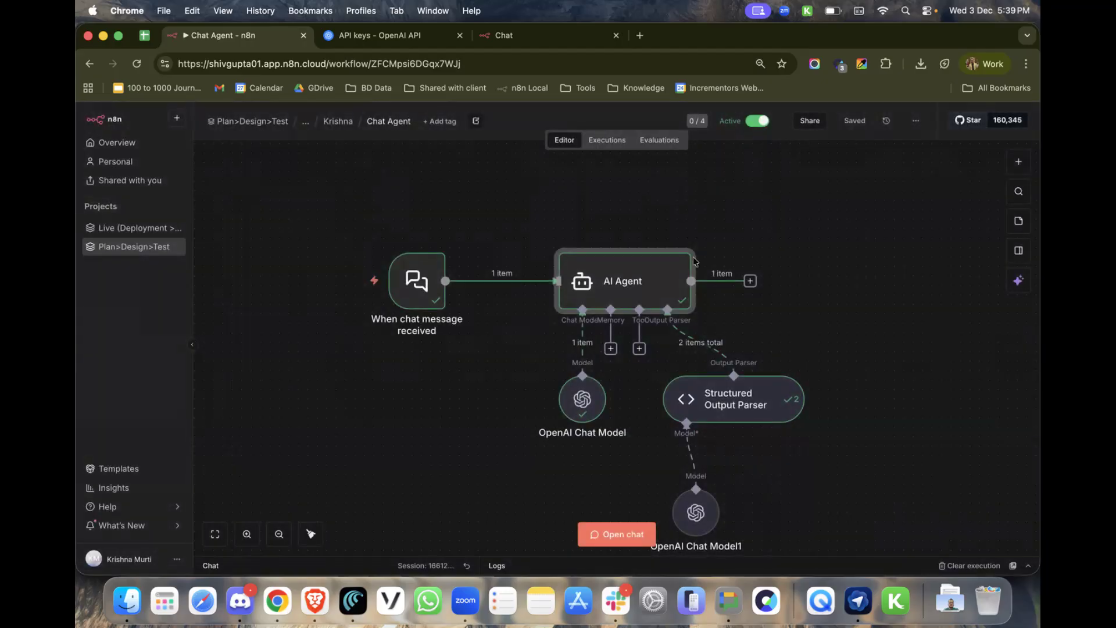